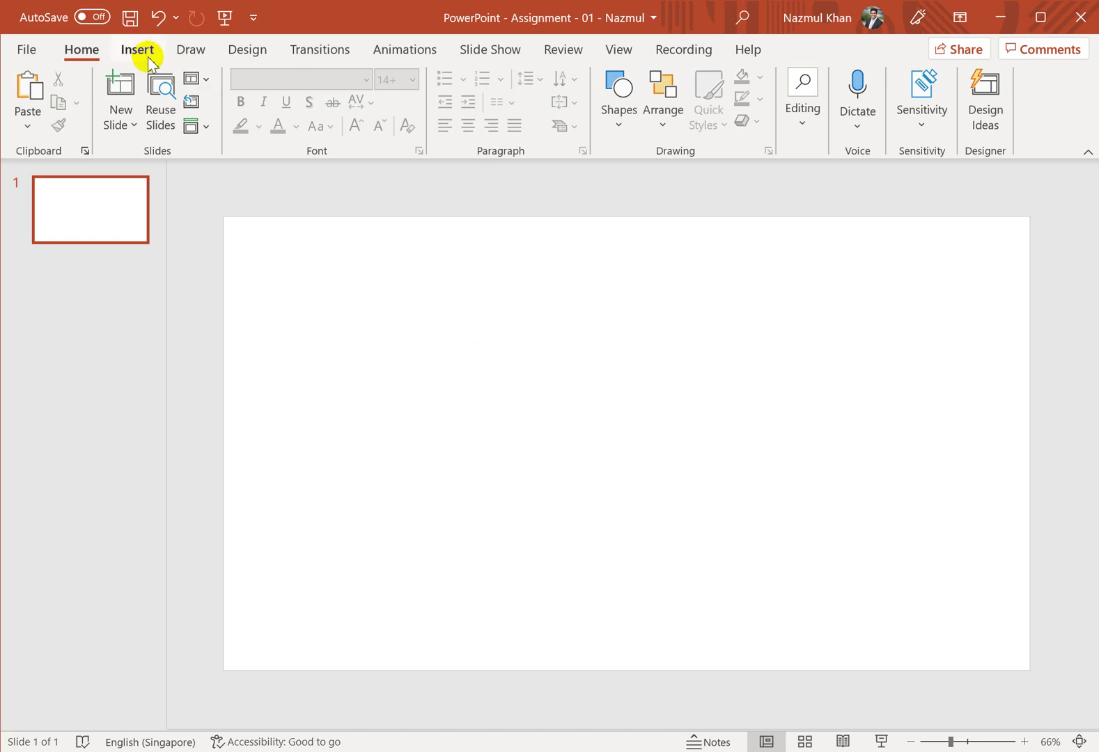
Step: Bring up the Insert commands for the blank slide in 'Assignment - 01'
left_click(145, 56)
Step: Insert the 'PowerPoint - Assignmnet 01' screenshot from this device and stretch it over the whole slide
left_click(180, 101)
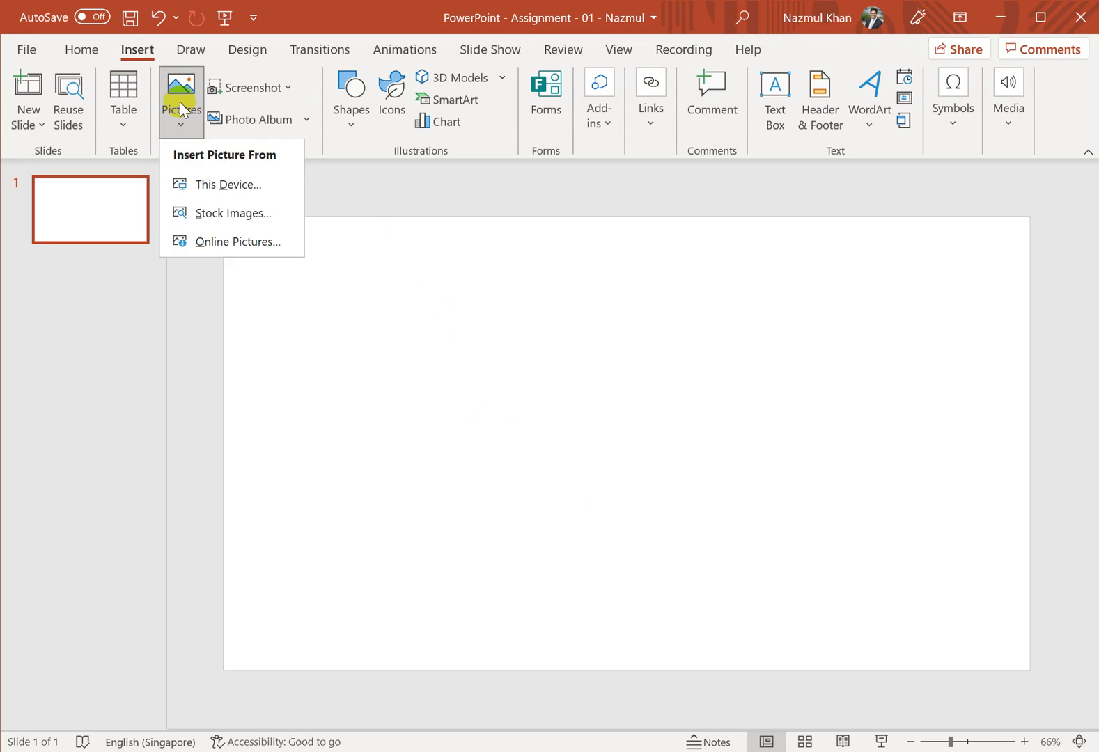
left_click(230, 185)
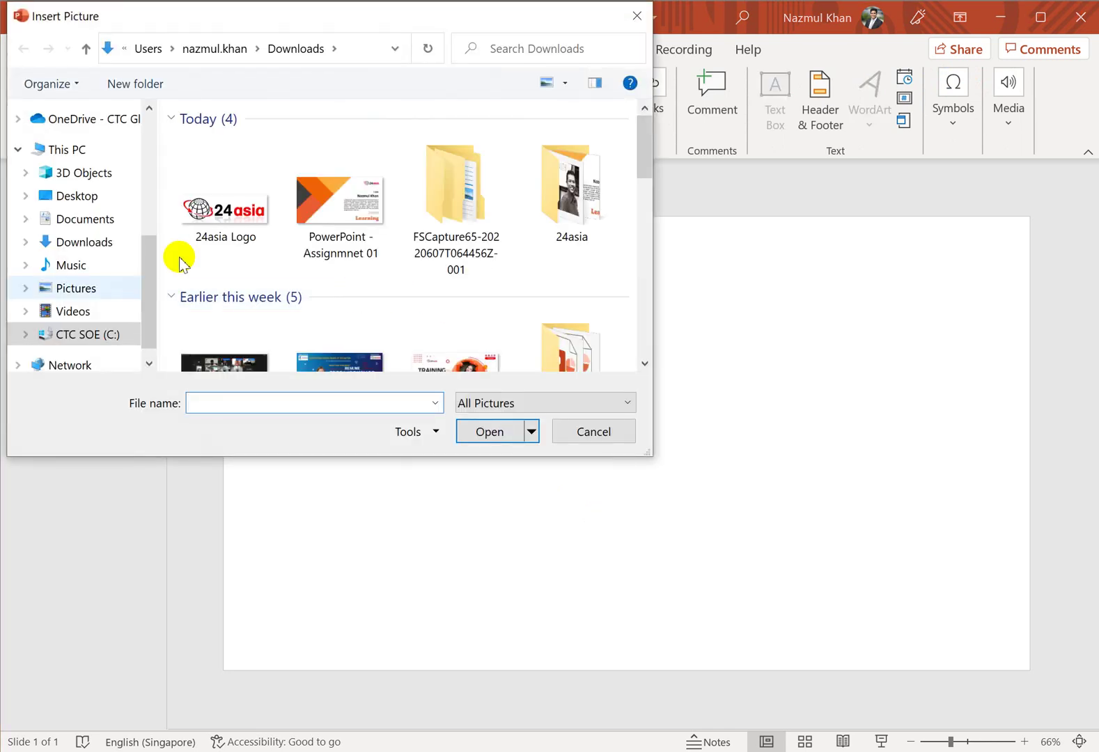
left_click(365, 210)
double_click(365, 209)
left_click_drag(480, 310, 454, 299)
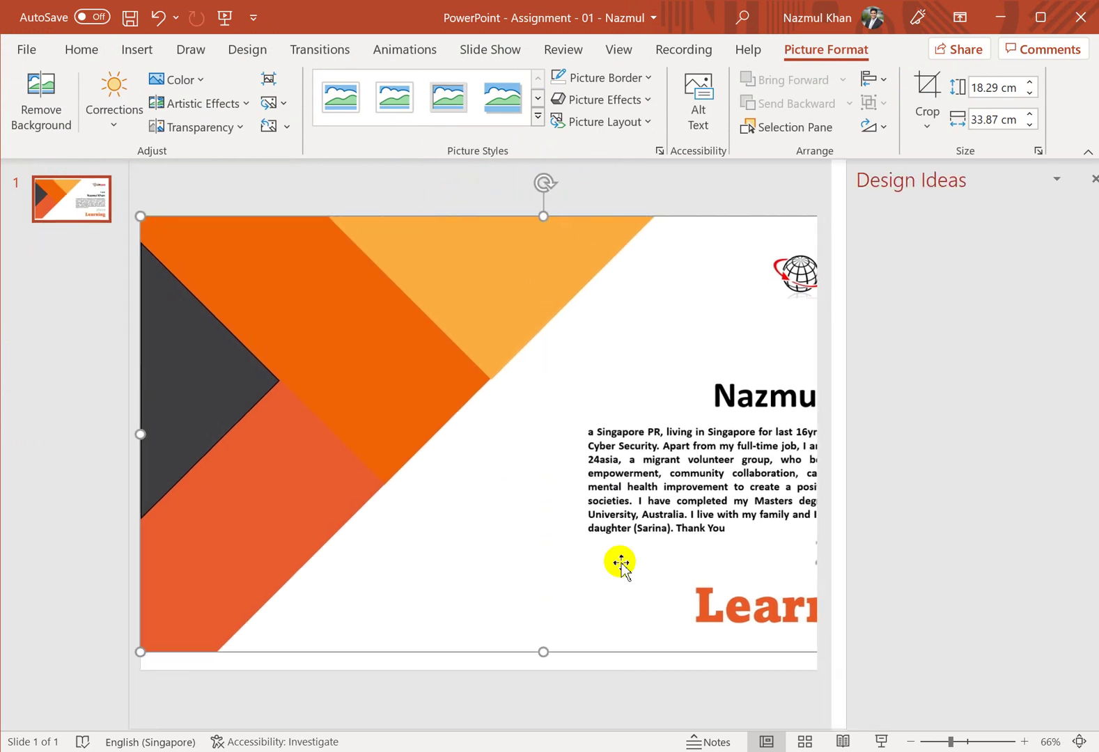
left_click_drag(546, 648, 544, 663)
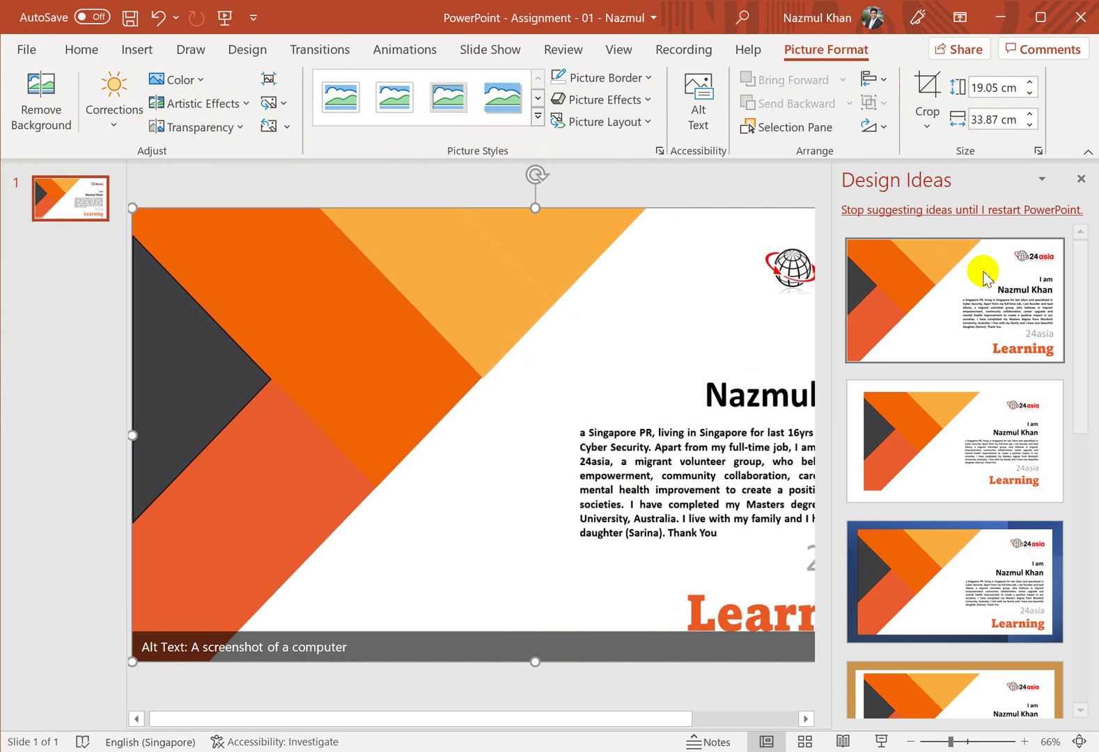
left_click(1081, 179)
left_click(1073, 298)
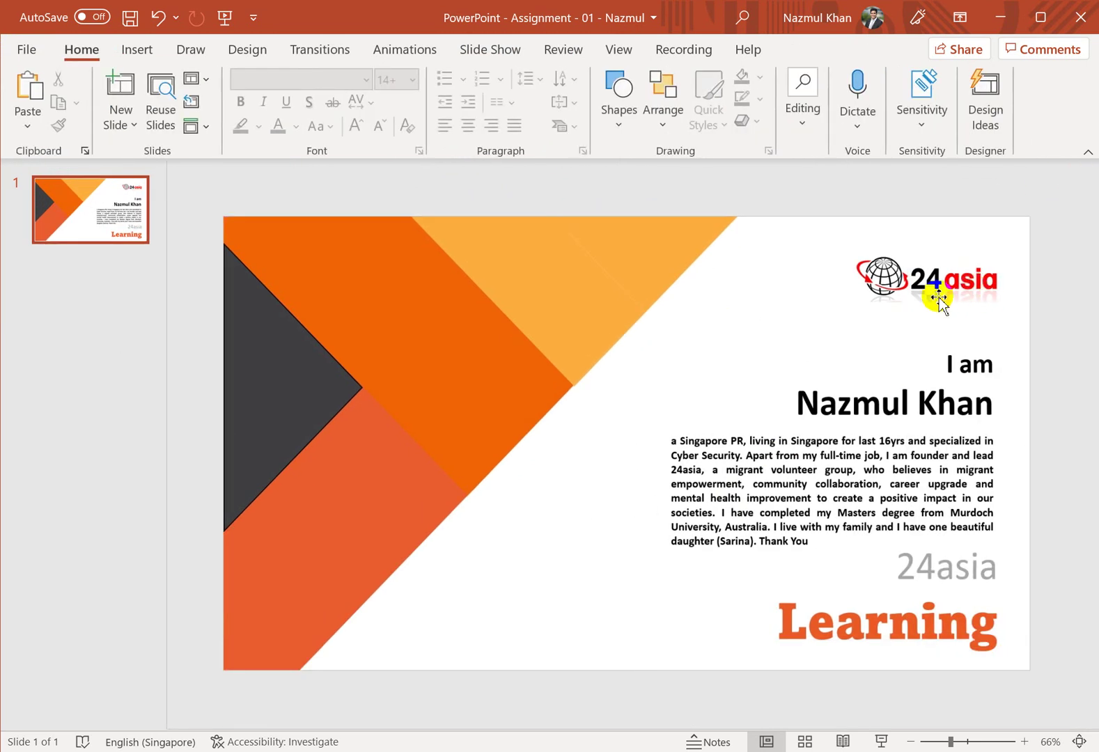
Step: Insert the '24asia Logo' picture, enlarge it to 1.85 × 5.52 cm and place it top right
left_click(149, 50)
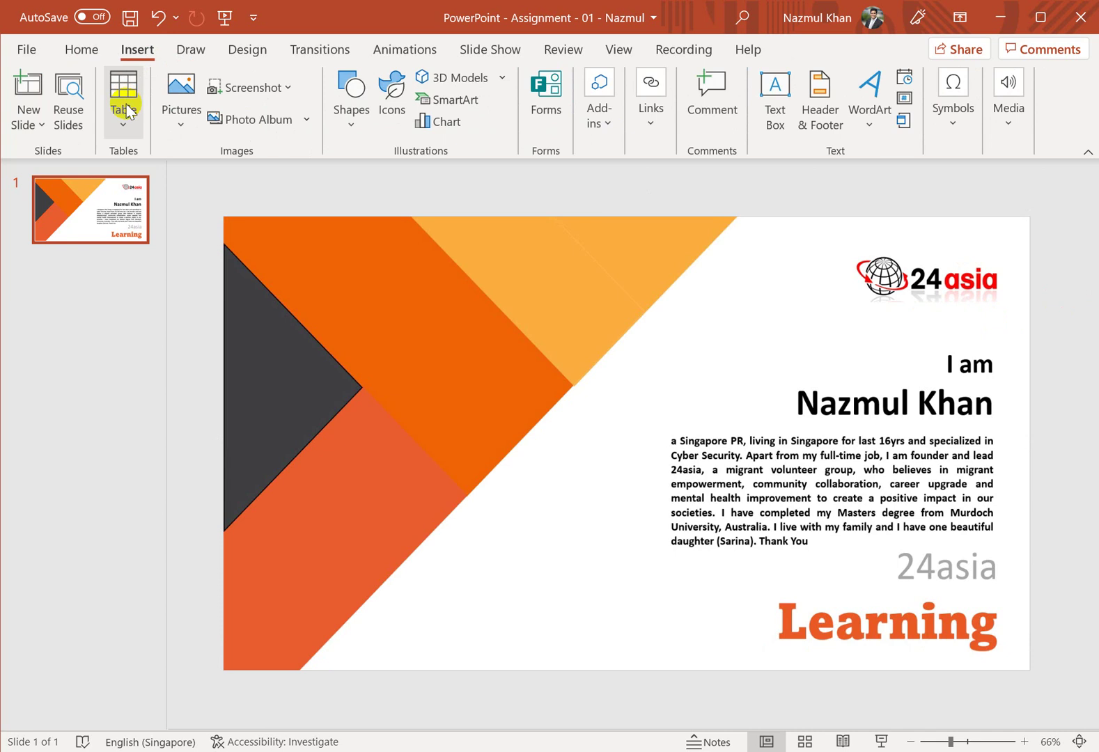
left_click(181, 105)
left_click(223, 184)
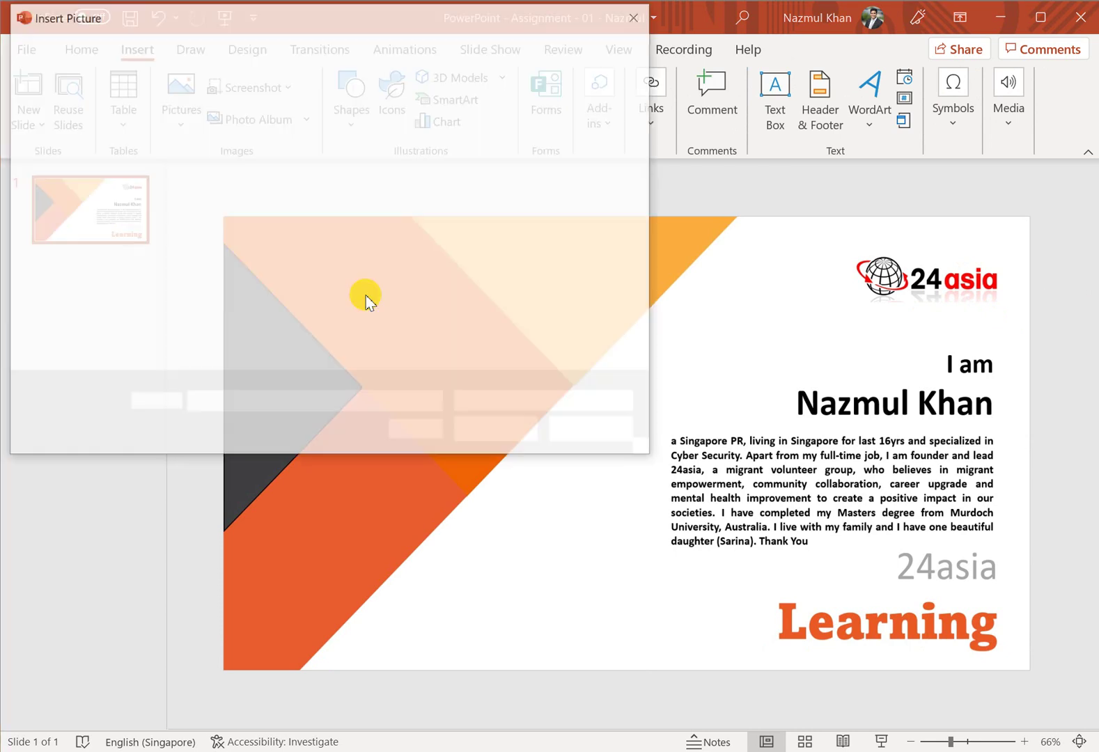
double_click(244, 216)
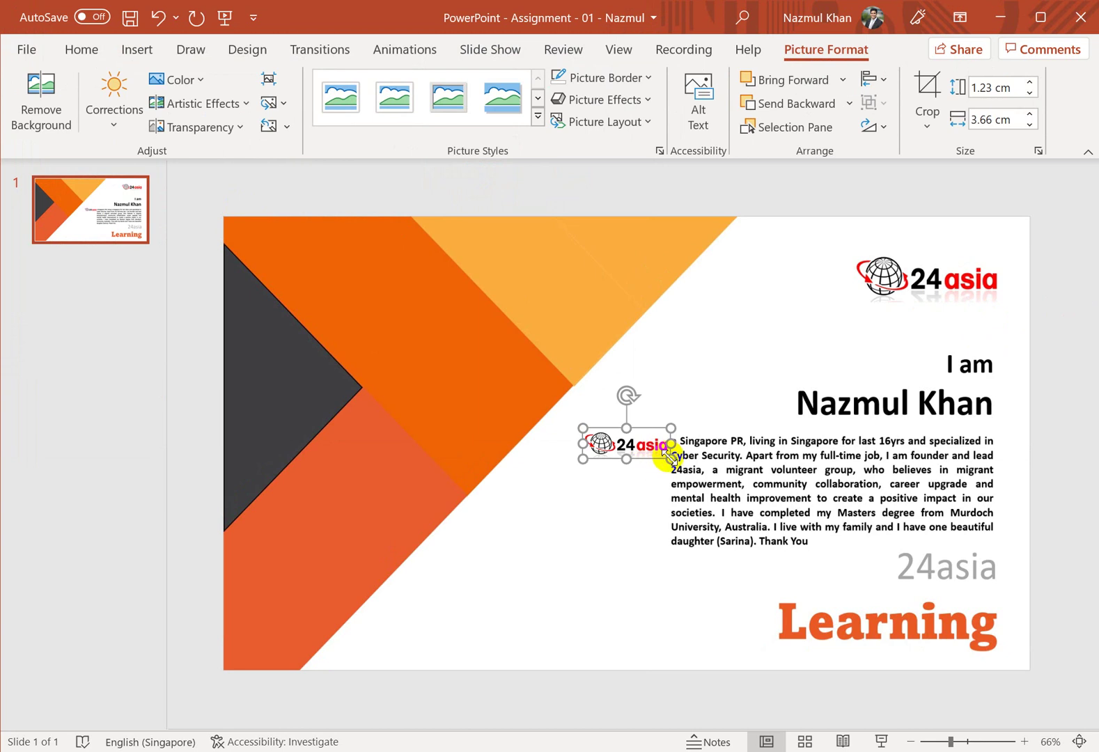
left_click_drag(670, 457, 856, 250)
left_click(1053, 278)
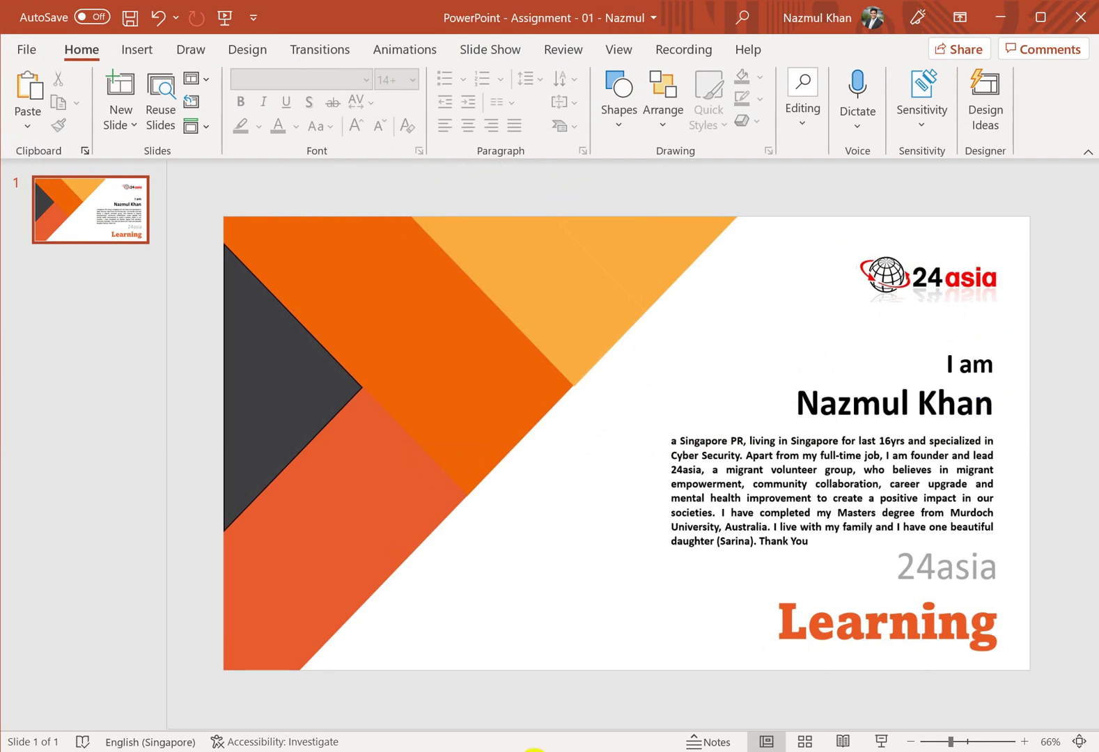
Step: Drag the 'I am' heading line from Notepad onto the slide beside the pictured heading
key("alt+Tab")
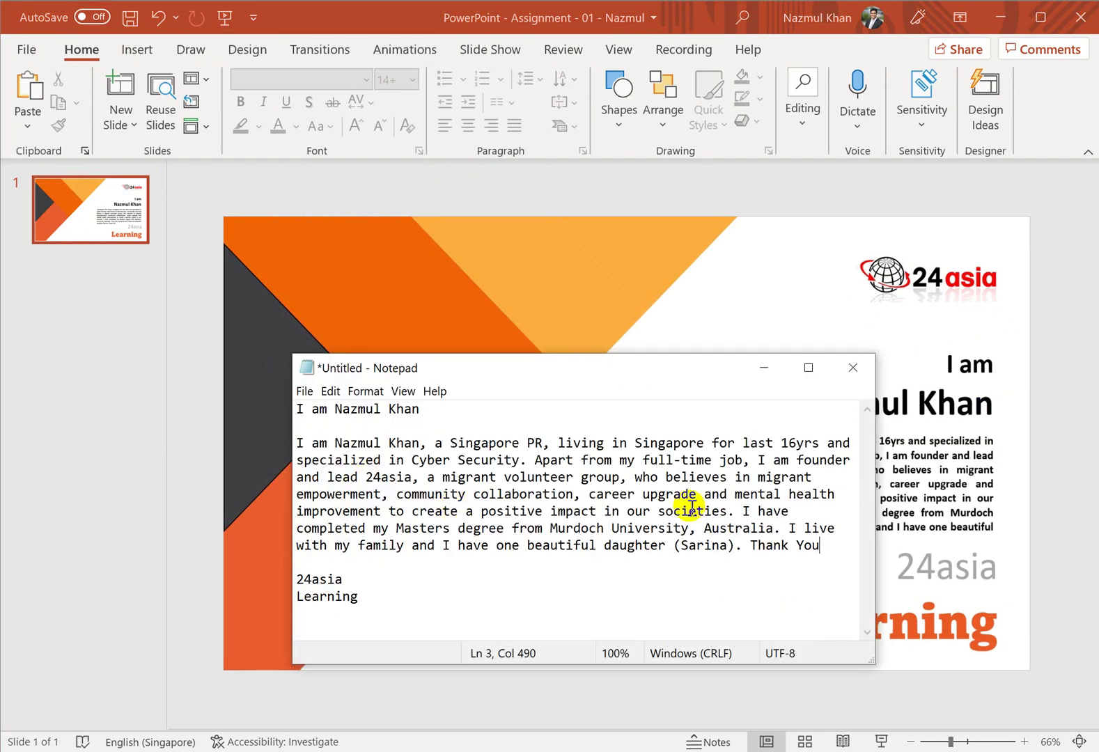
left_click_drag(431, 412, 194, 368)
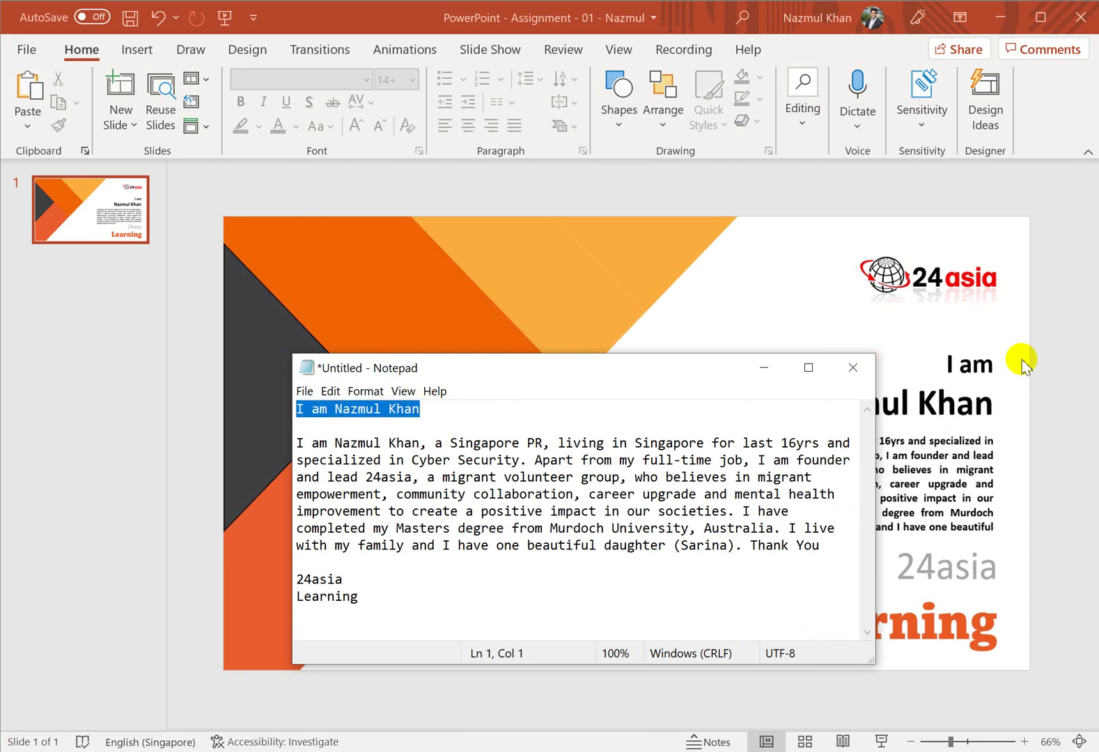
left_click(1047, 361)
left_click_drag(918, 365, 696, 439)
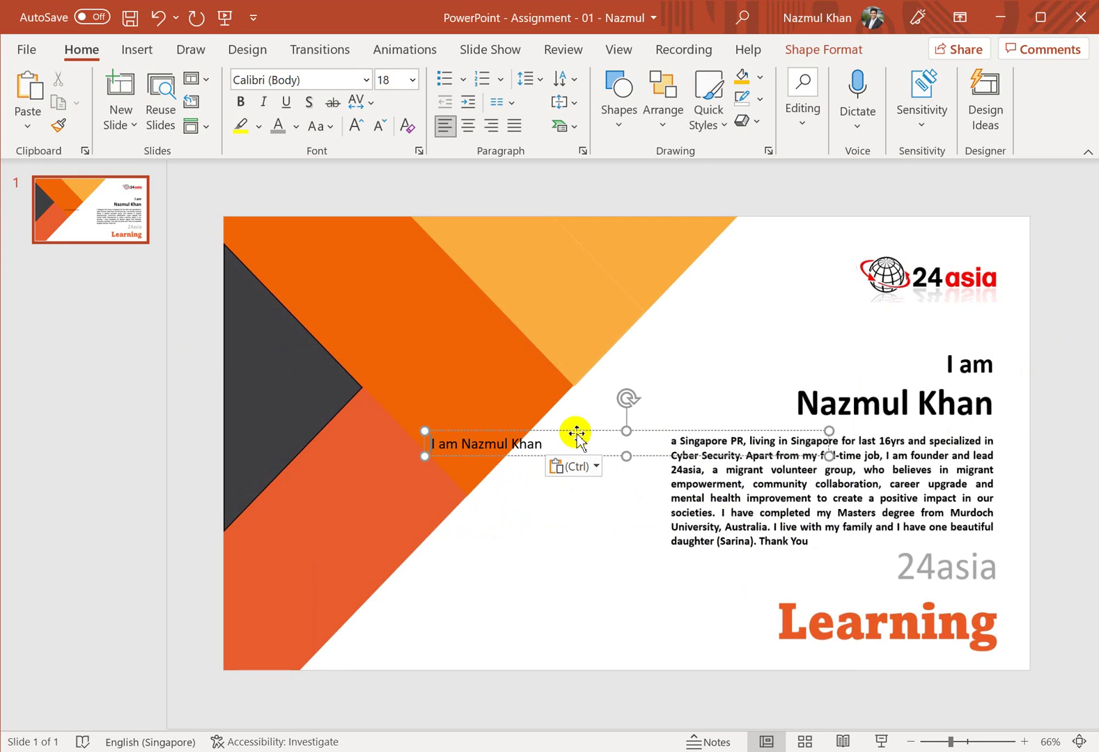
left_click_drag(571, 434, 884, 339)
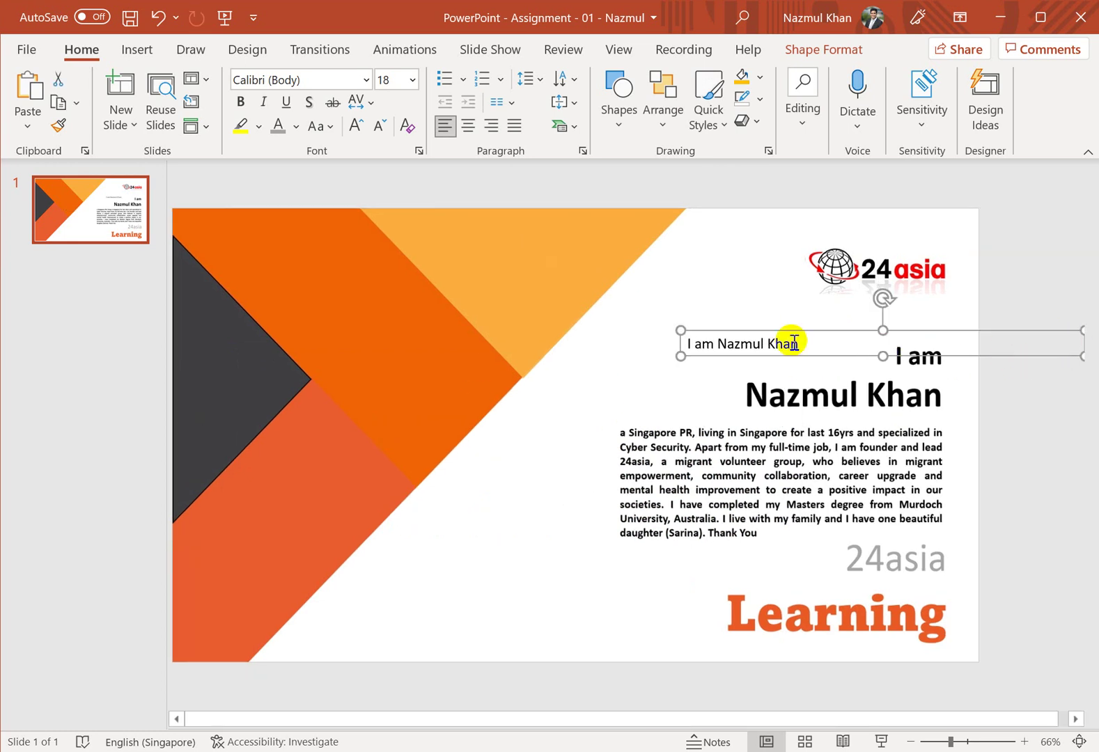
left_click_drag(689, 360, 1008, 343)
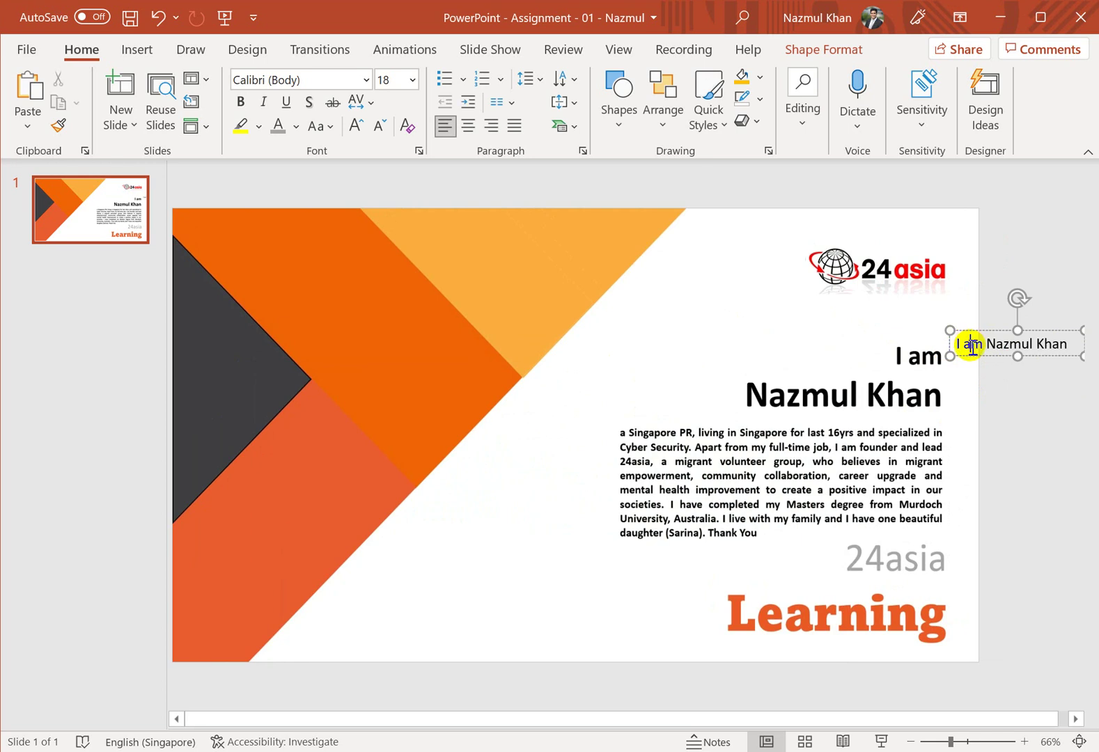
Step: Enlarge the heading text to 32 pt, widen its box and move the name to a second line
triple_click(971, 345)
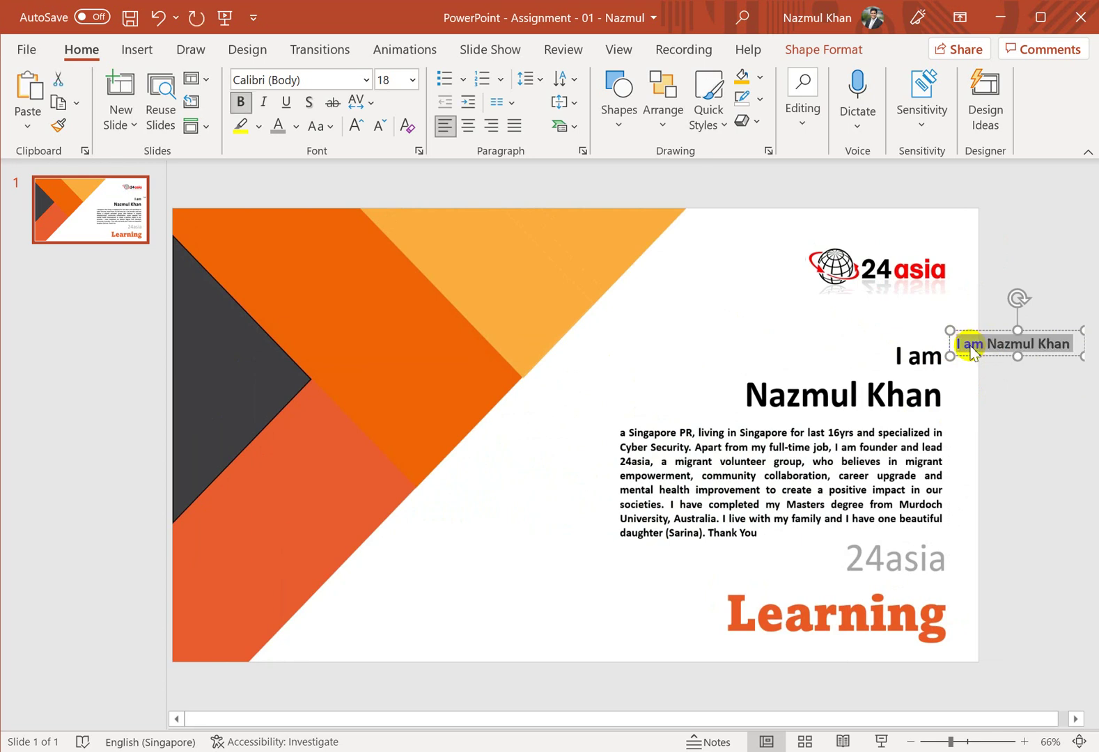
key("ctrl+shift+period")
key("ctrl+shift+period")
key("ctrl+shift+period")
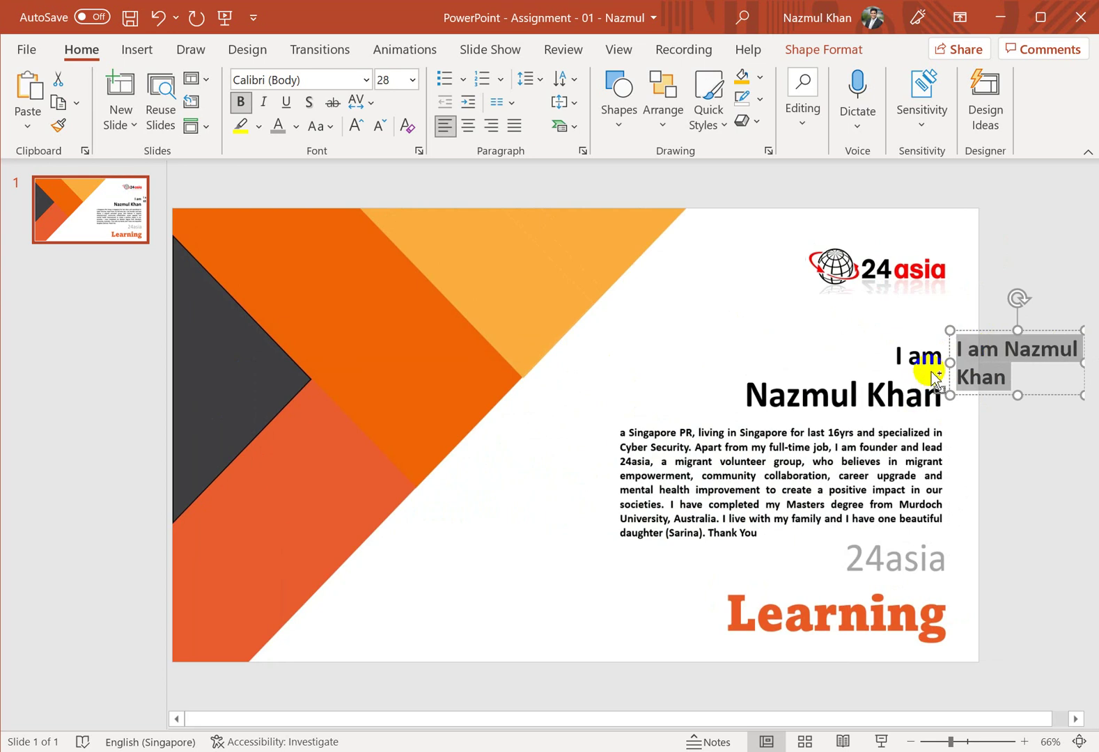
key("ctrl+shift+period")
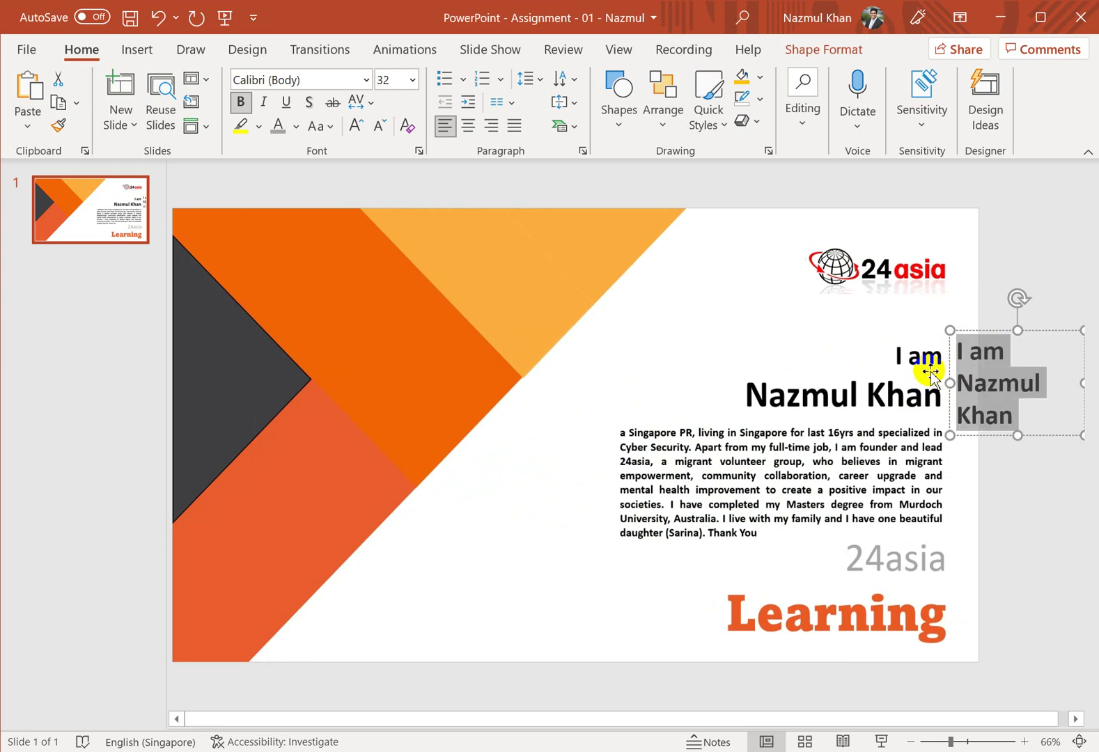
left_click(1034, 346)
left_click_drag(950, 381, 816, 369)
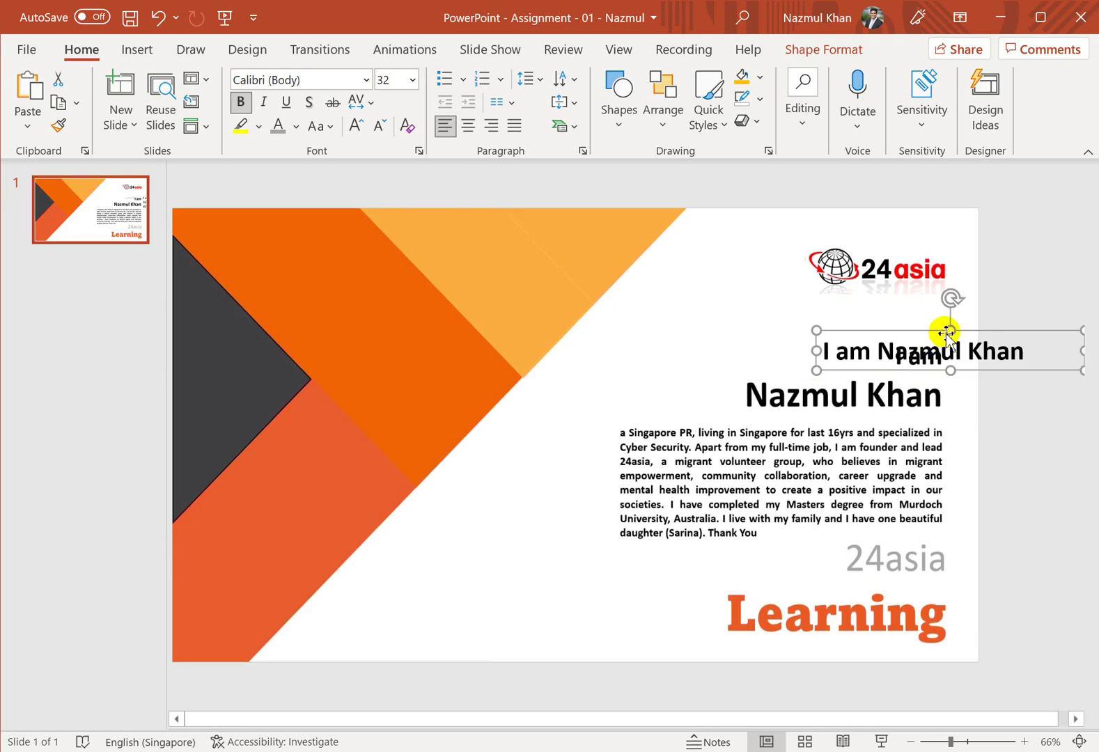
left_click_drag(940, 333, 884, 297)
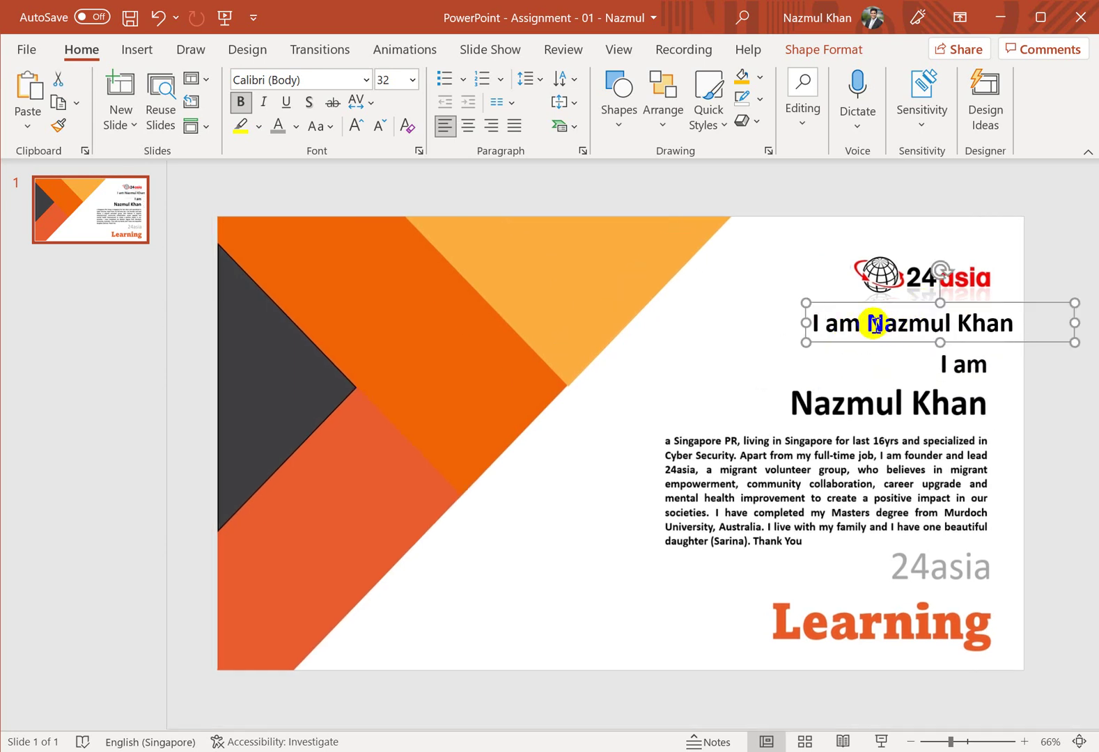
key("Return")
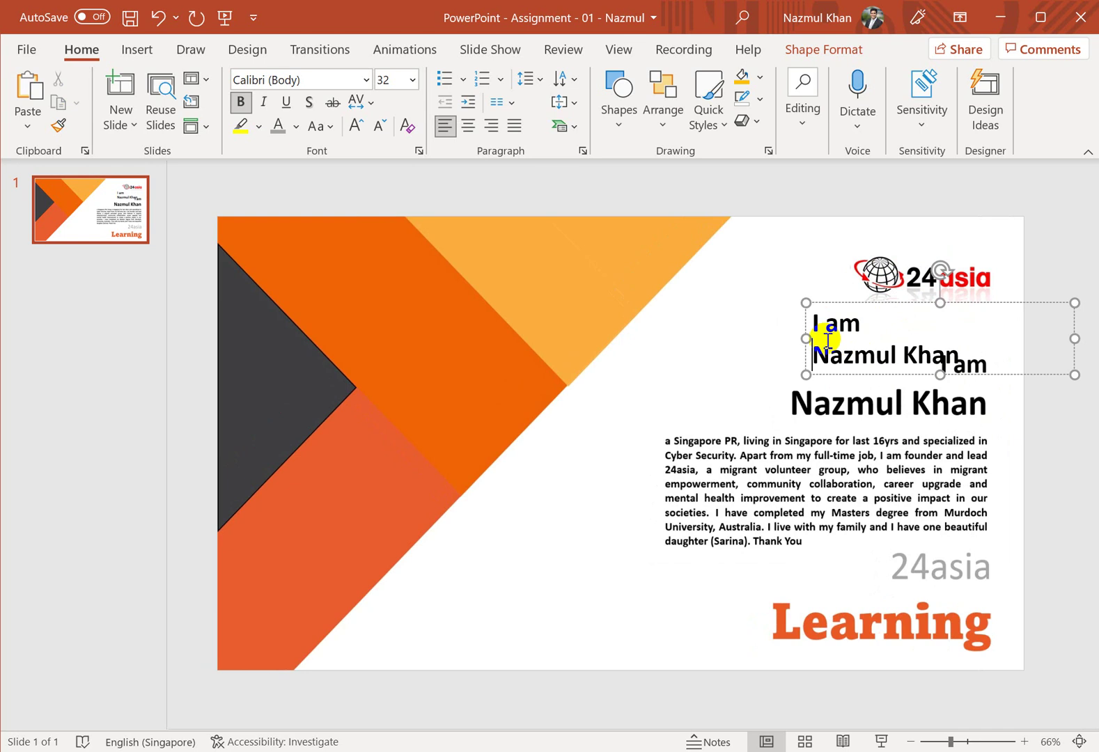
Step: Right-align the heading, make the name bold at 44 pt, and position it over the pictured name
key("ctrl+a")
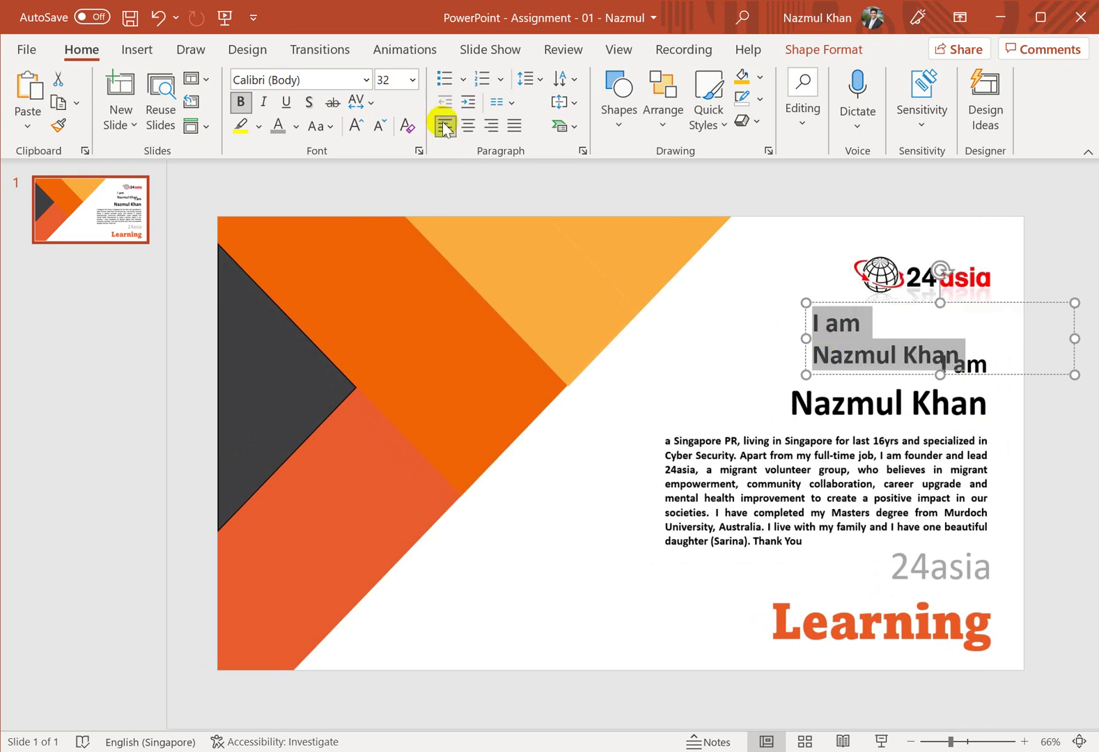
left_click(513, 128)
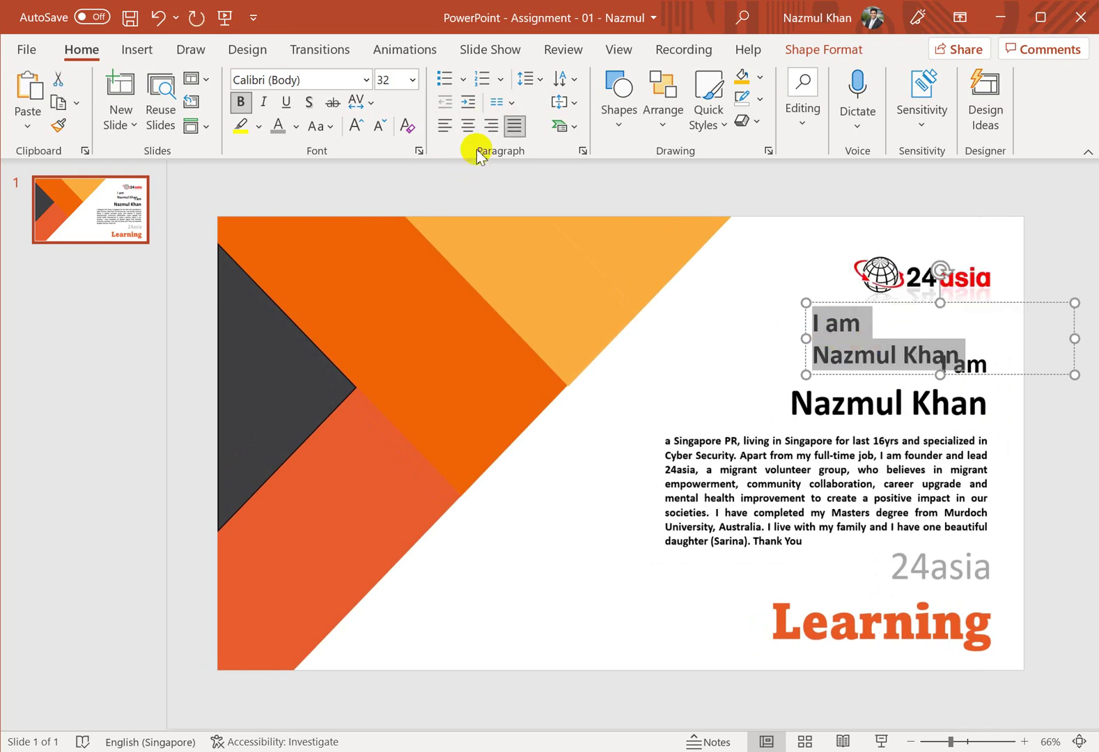
left_click(491, 127)
left_click(975, 357)
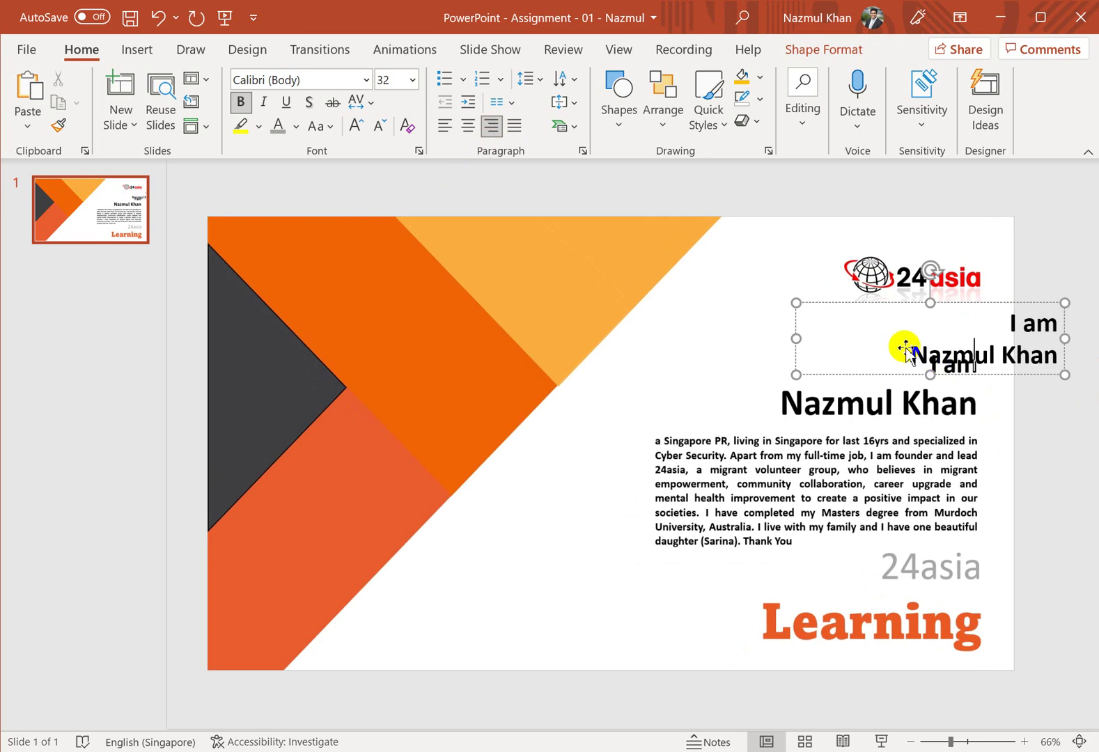
left_click_drag(913, 353, 1062, 356)
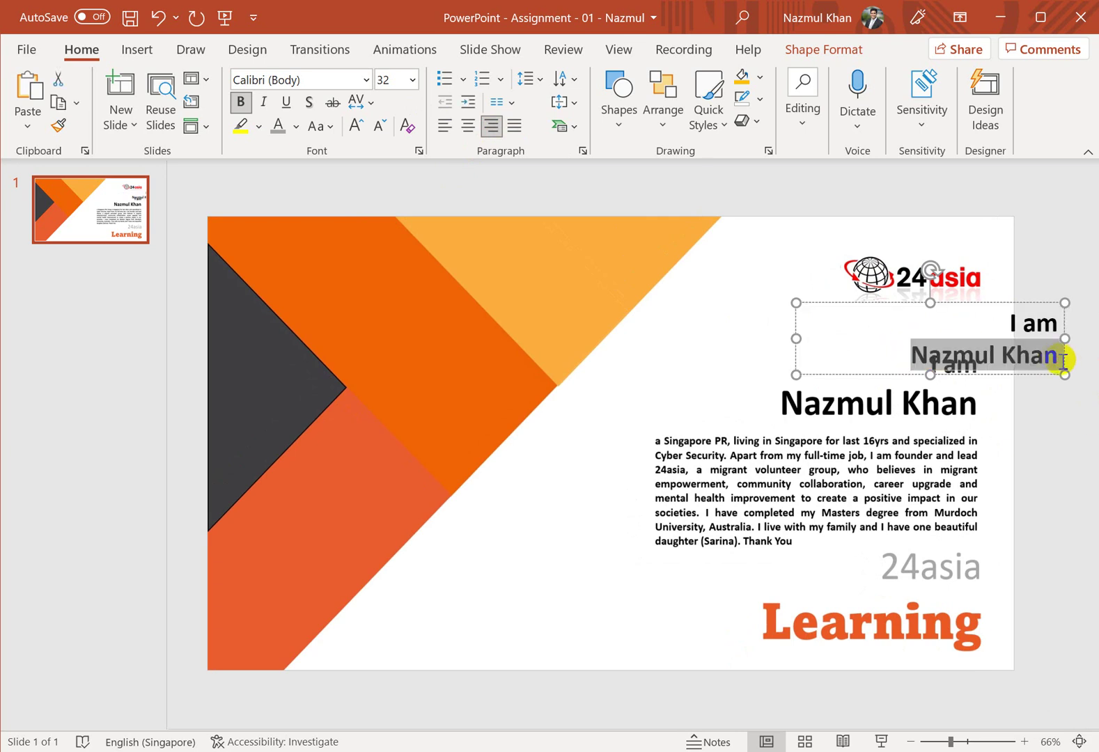
key("ctrl+b")
key("ctrl+shift+period")
key("ctrl+shift+period")
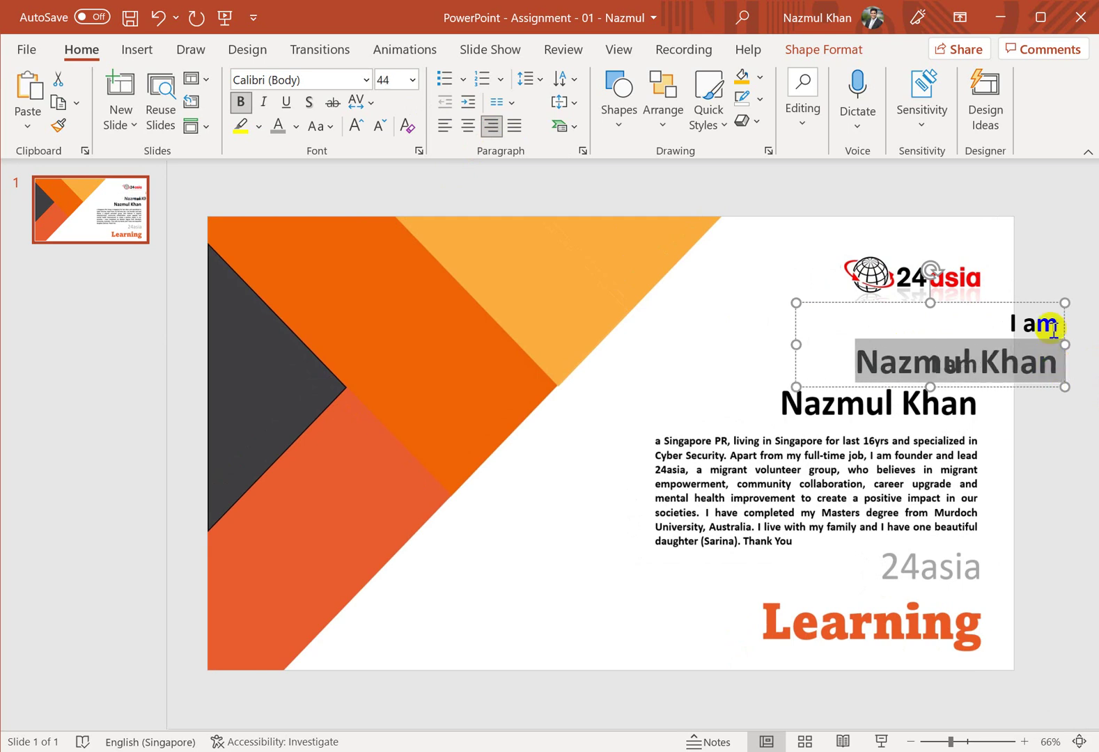
left_click_drag(1025, 302, 940, 341)
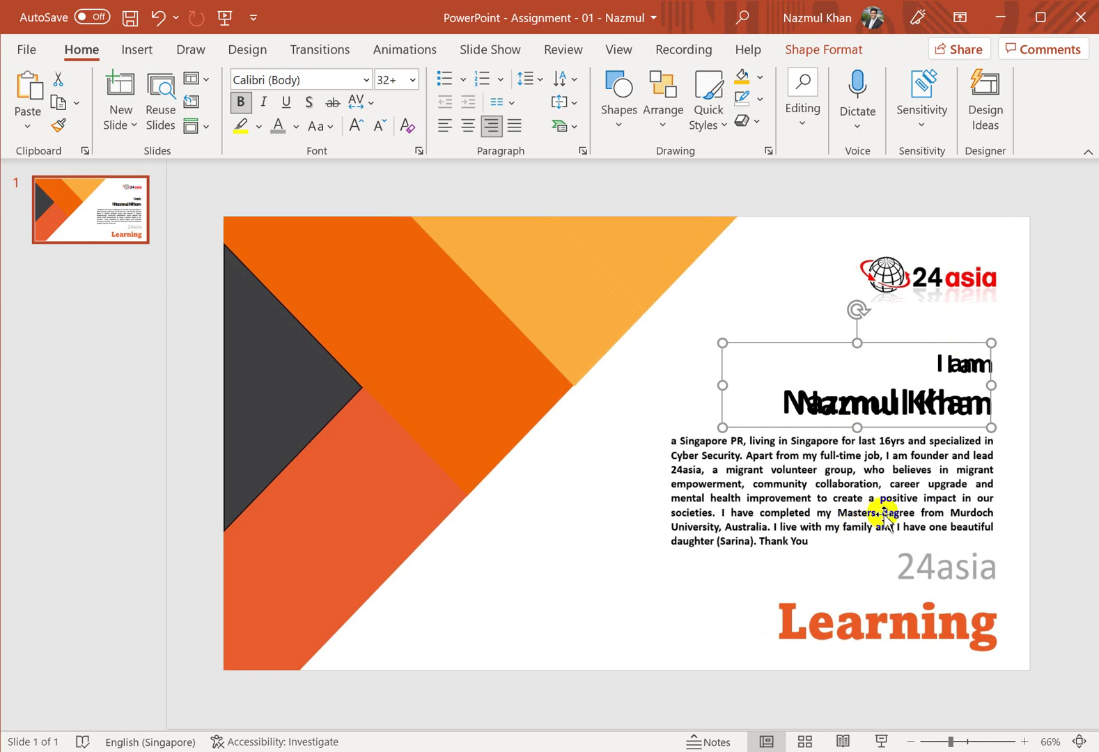
key("alt+Tab")
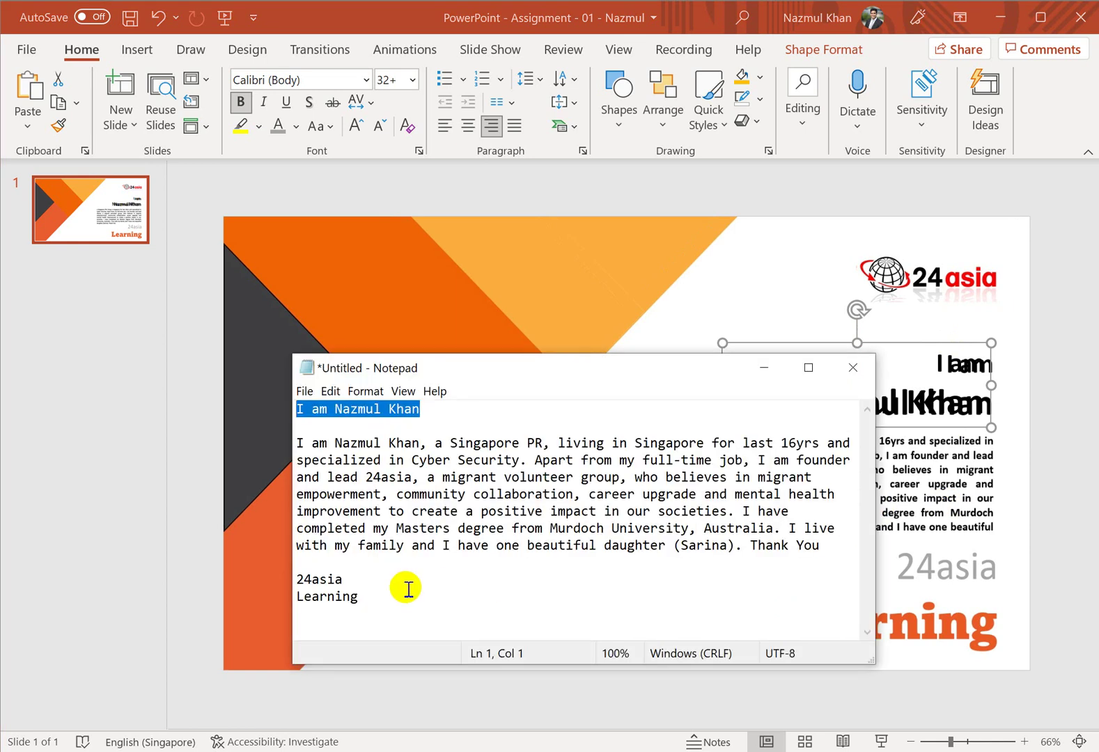
Step: Paste the bio paragraph from Notepad and move it over the pictured bio on the right
left_click_drag(828, 550, 283, 445)
key("ctrl+c")
key("alt+Tab")
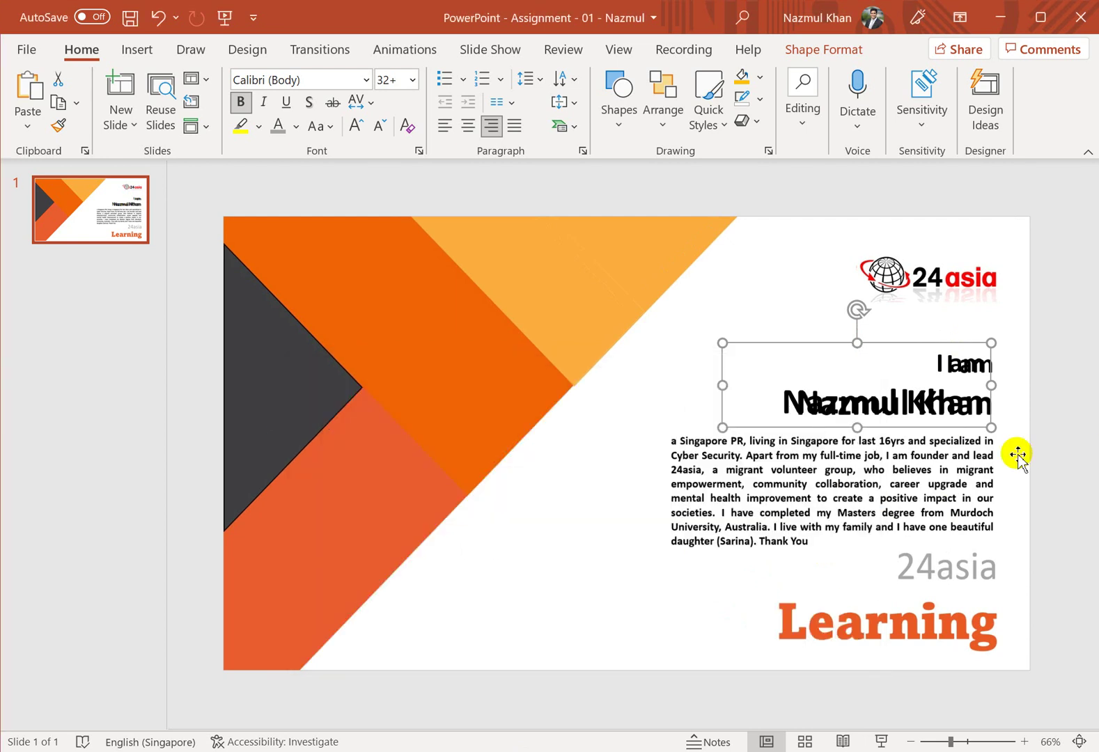
left_click(1043, 459)
key("ctrl+v")
left_click(534, 364)
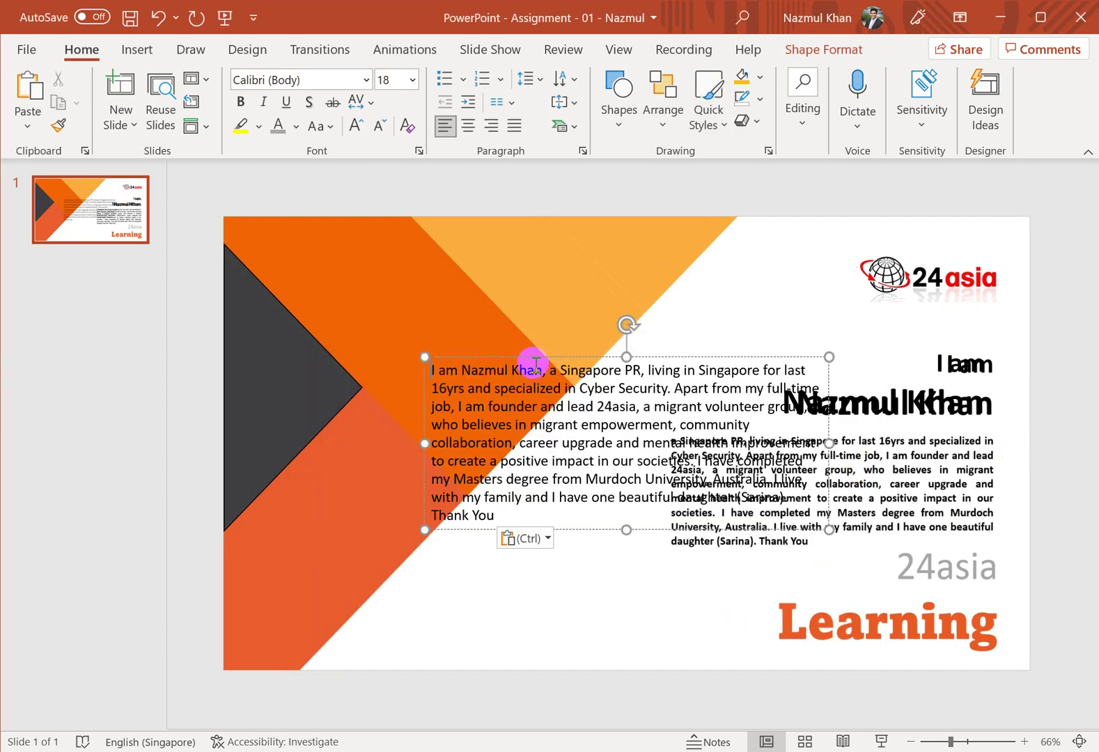
left_click_drag(546, 355, 635, 413)
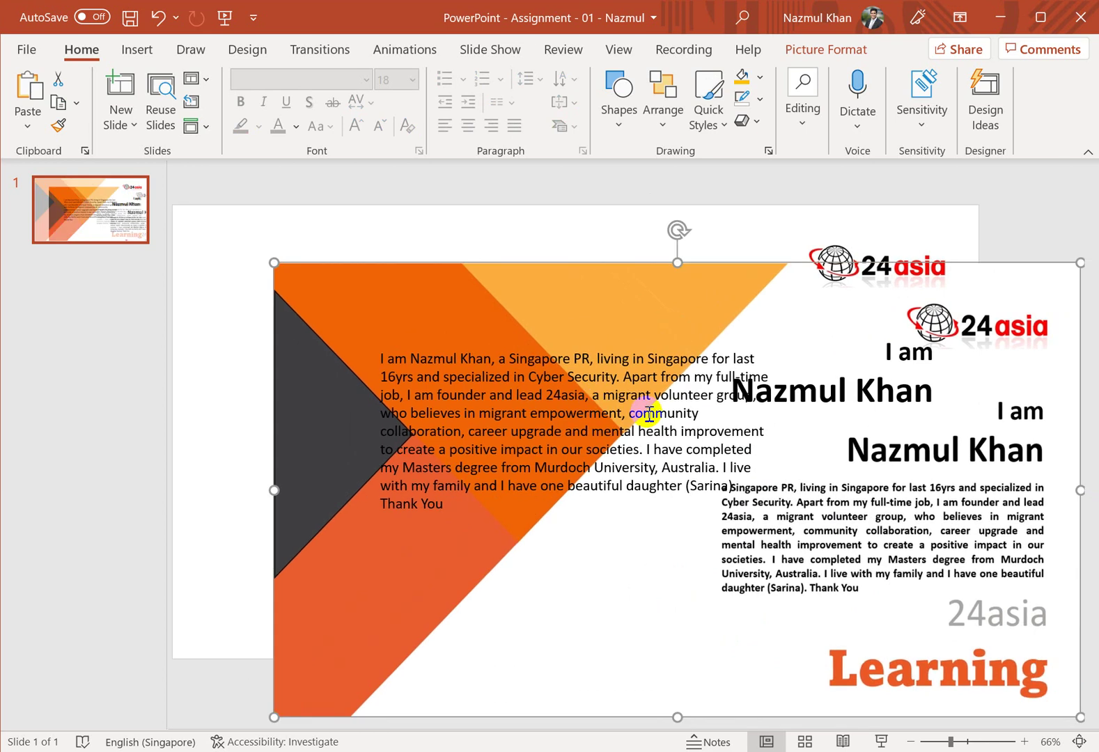
key("ctrl+z")
left_click(632, 410)
left_click_drag(702, 355, 736, 407)
key("ctrl+z")
left_click(731, 388)
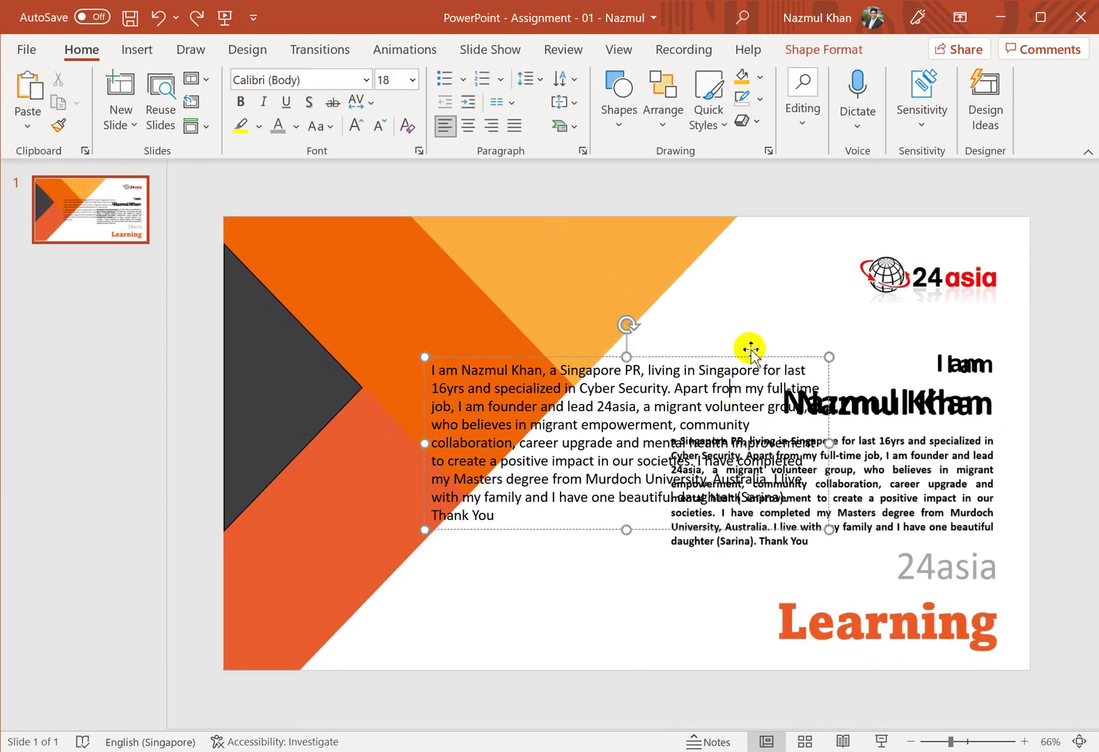
left_click_drag(764, 357, 1001, 431)
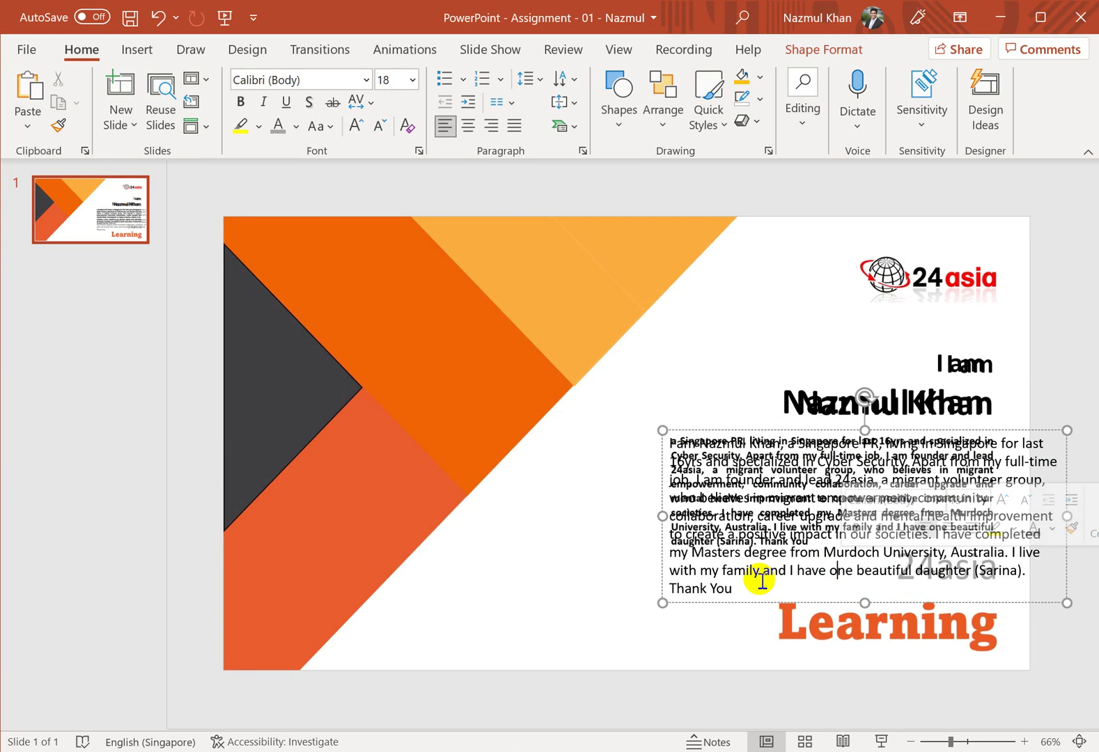
Step: Set the bio text to 16 pt, justify it, and resize and shift its box left
key("ctrl+a")
key("ctrl+shift+comma")
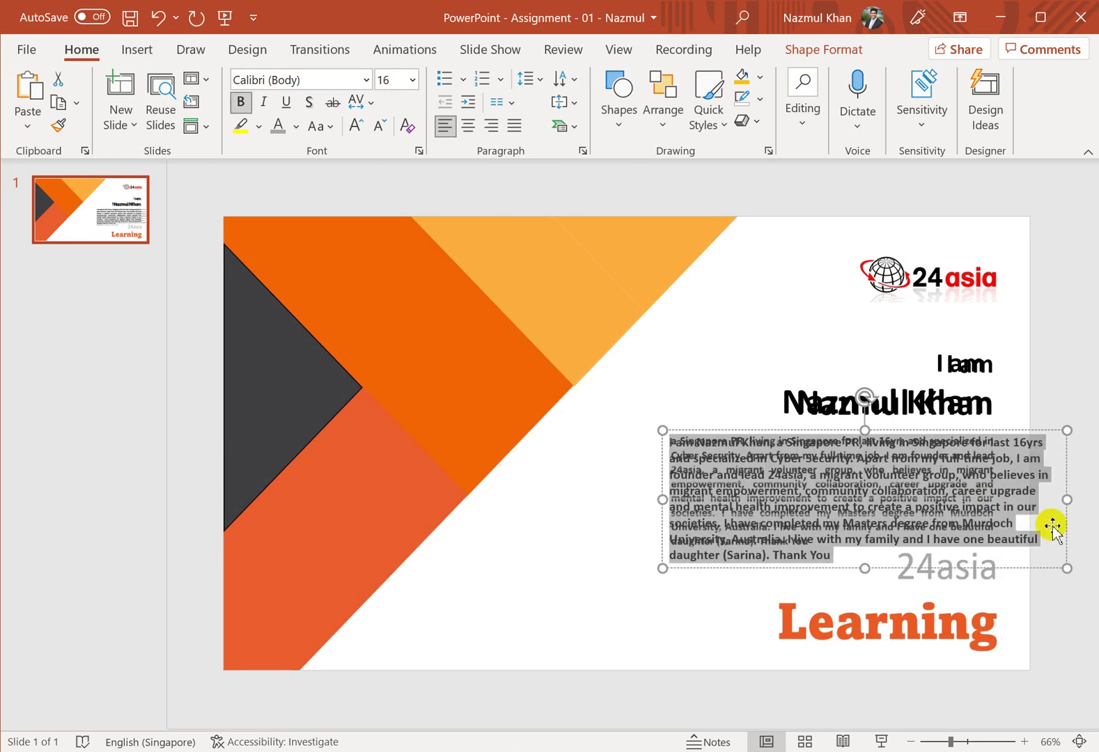
left_click_drag(1066, 494, 1030, 495)
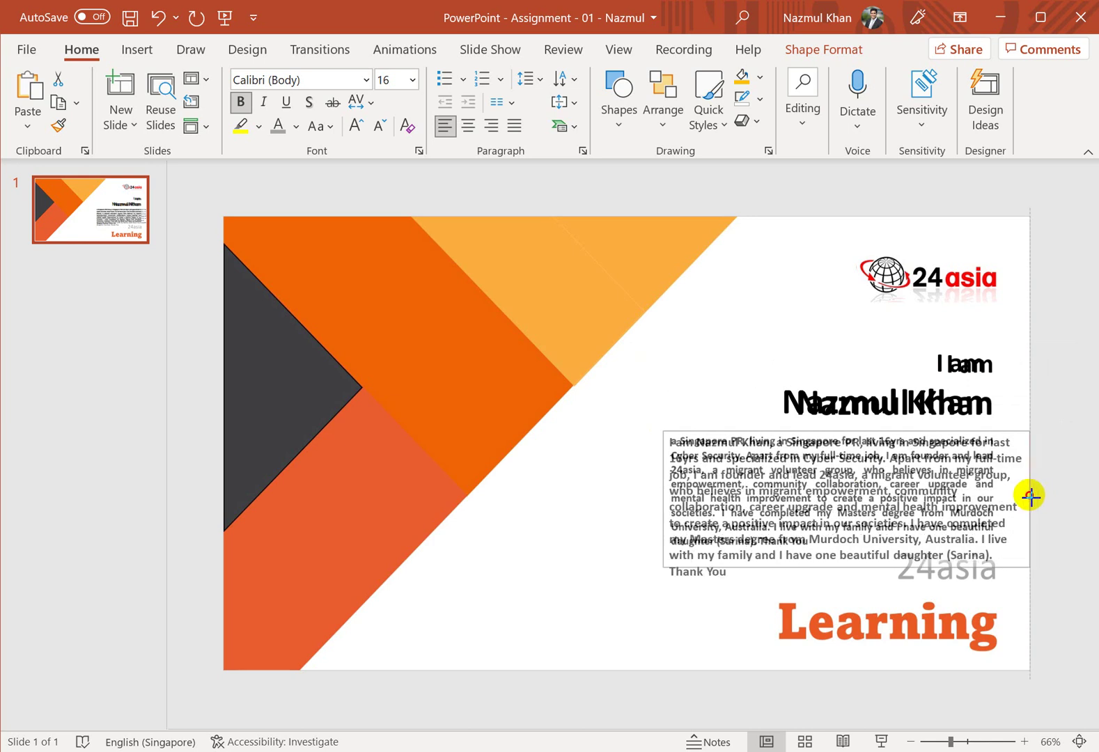
left_click_drag(656, 507, 641, 508)
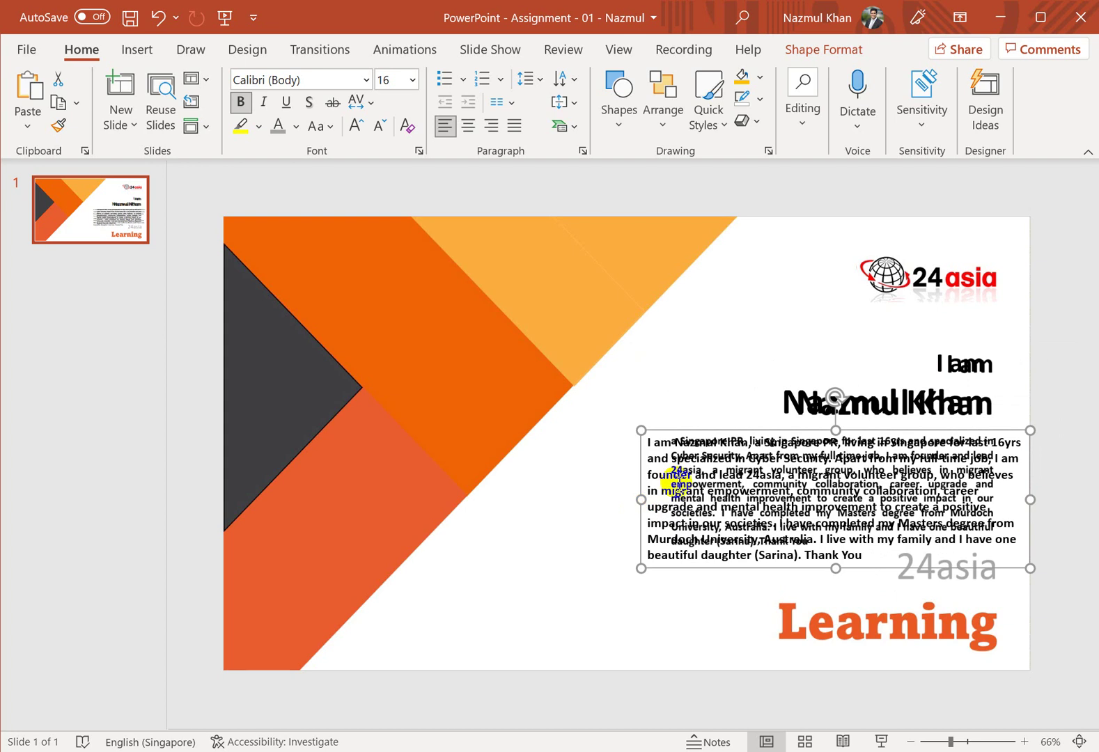
key("ctrl+a")
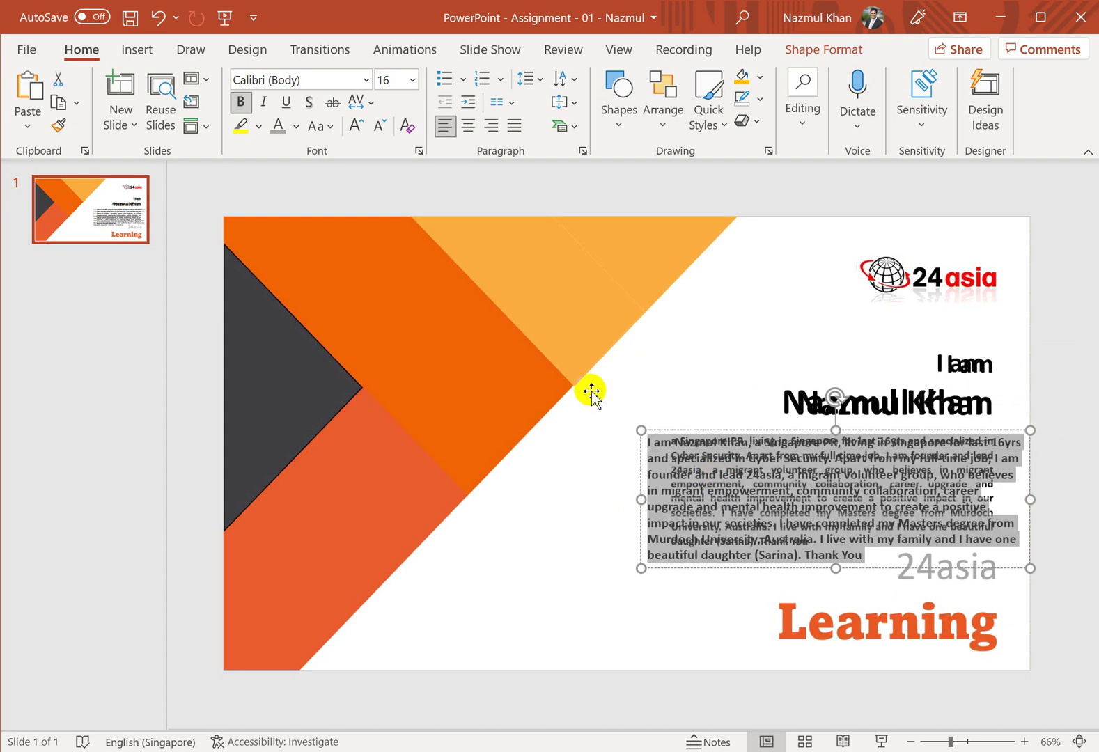
left_click(514, 125)
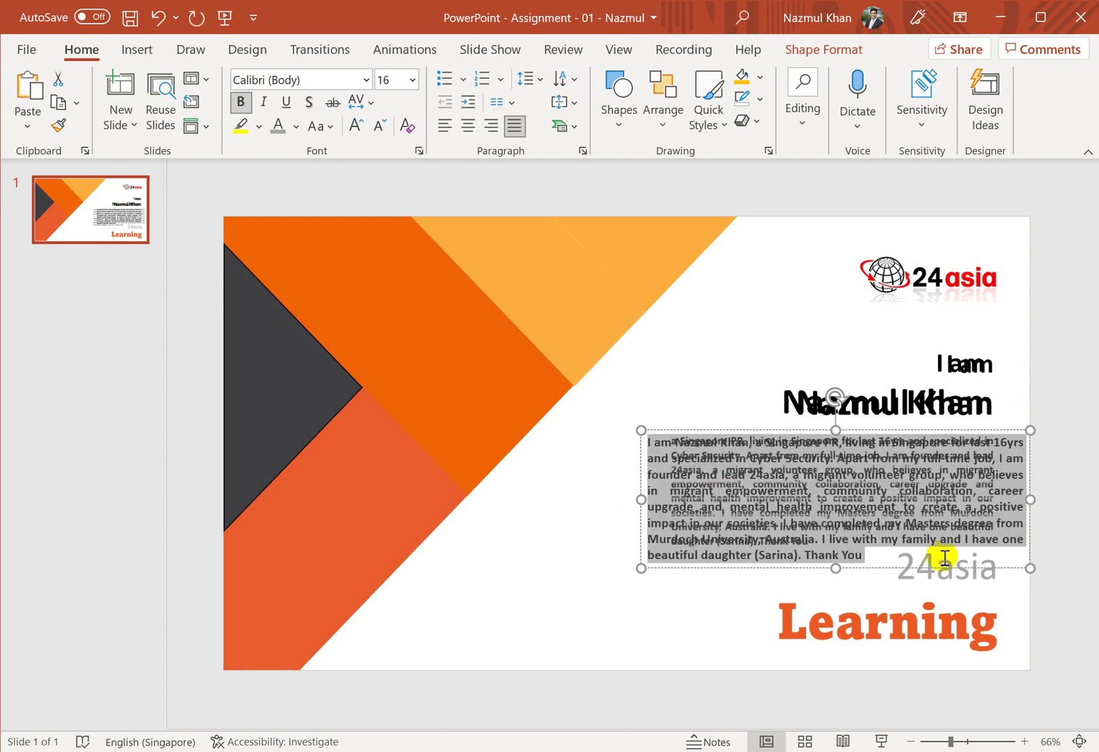
left_click_drag(749, 430, 711, 429)
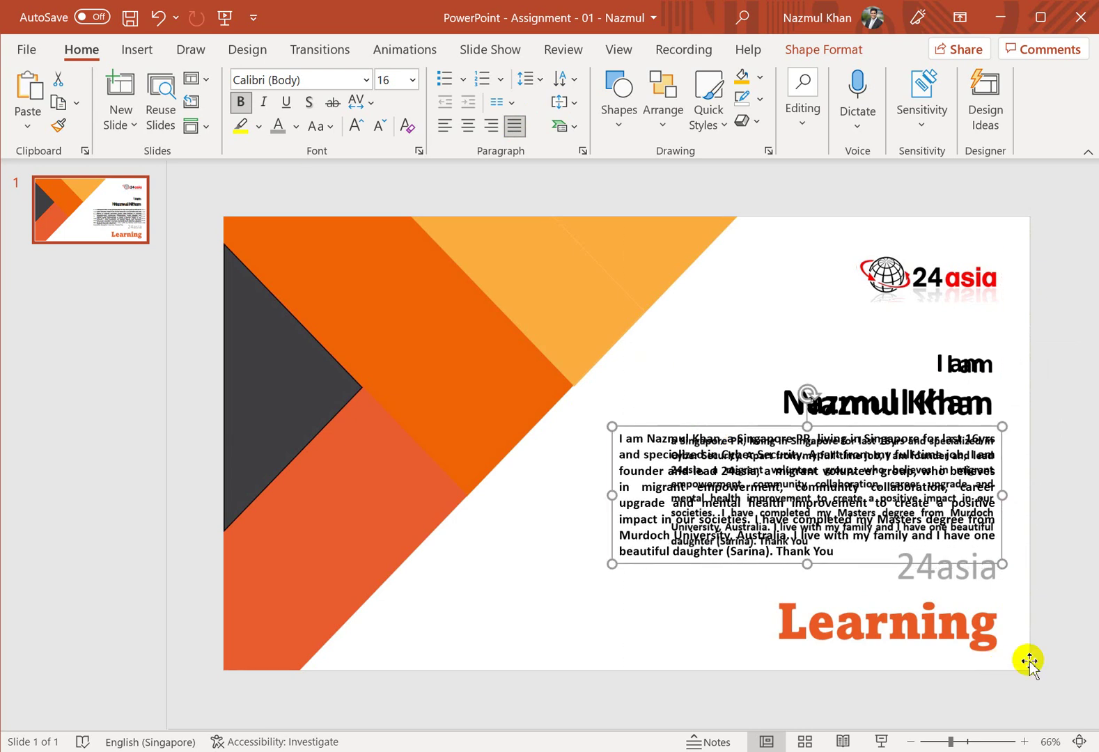
left_click(1057, 627)
Step: Copy the '24asia' and 'Learning' lines from Notepad and paste them onto the slide
key("alt+Tab")
left_click_drag(368, 610, 292, 574)
key("ctrl+c")
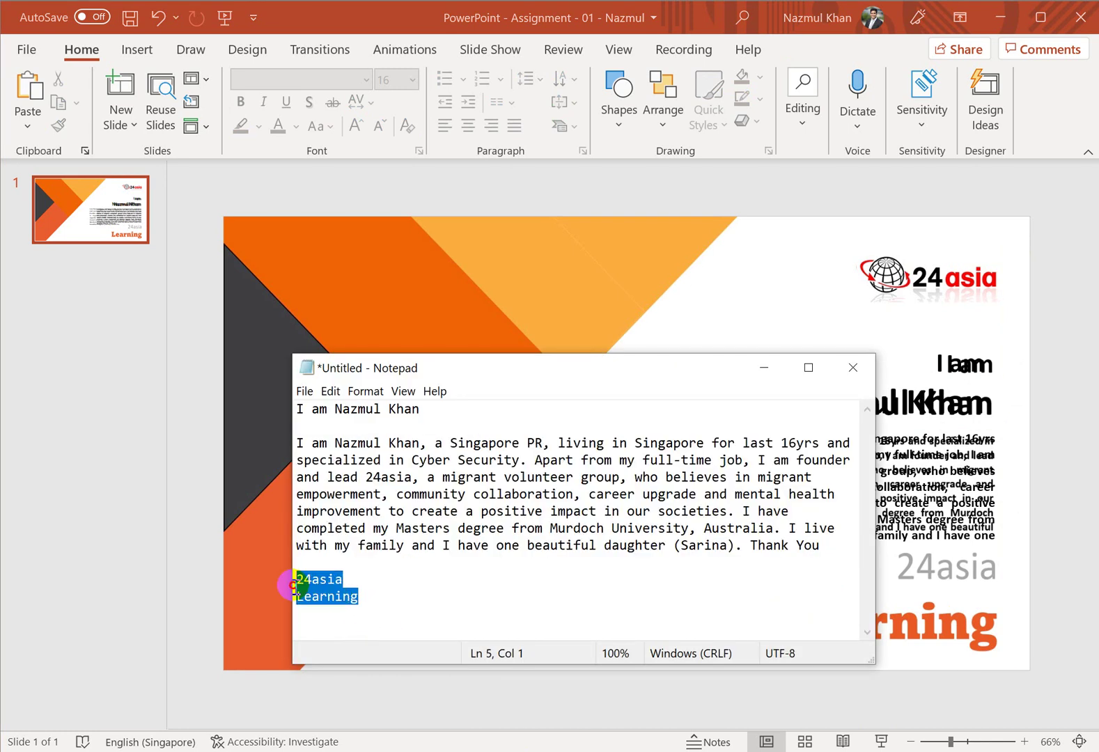
key("alt+Tab")
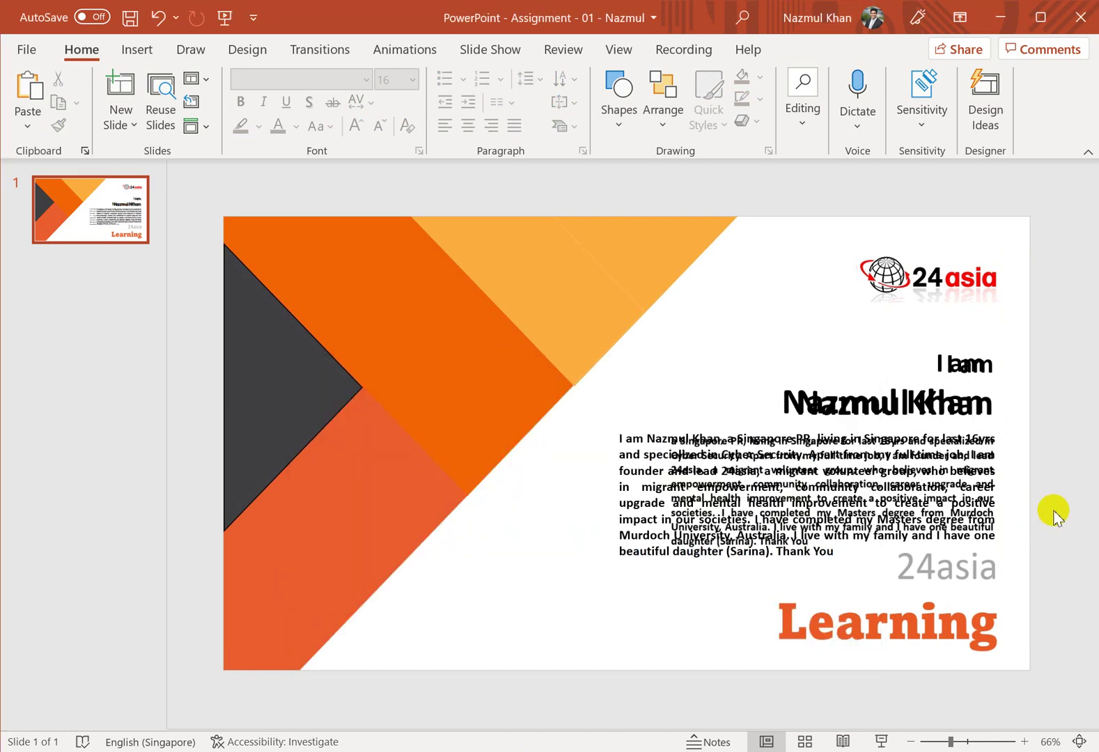
key("ctrl+v")
left_click(514, 426)
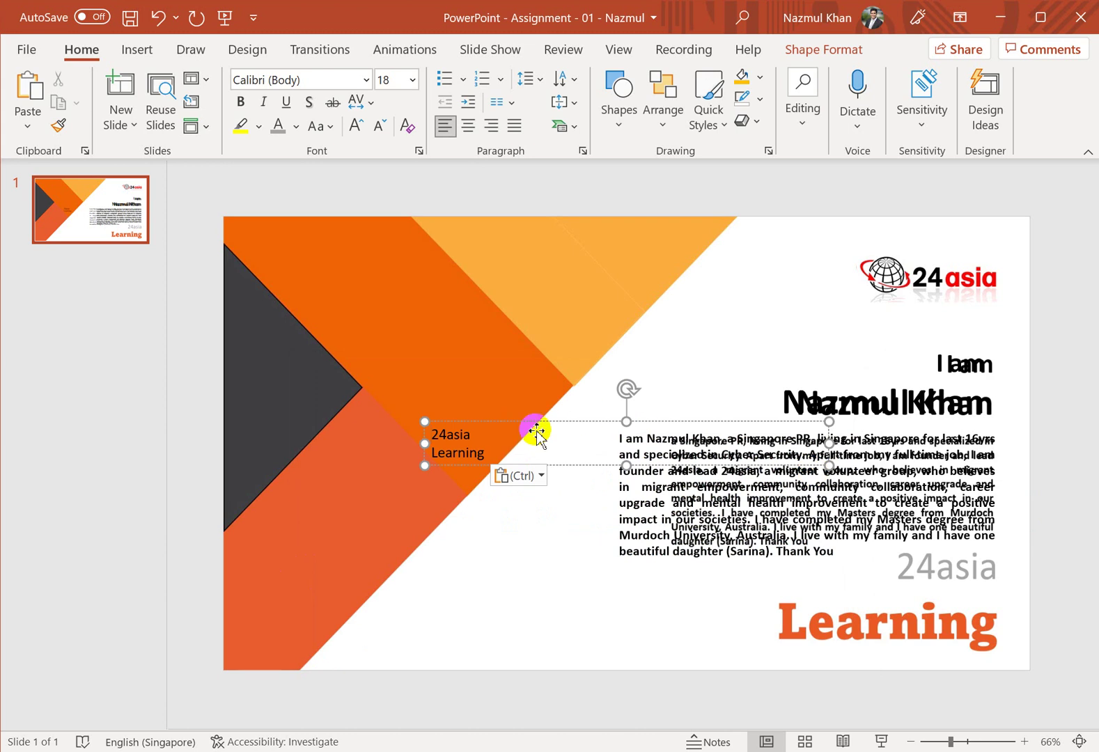
left_click(459, 454)
Step: Enlarge the 24asia/Learning text to 32 pt, right-align it and move it to the lower right
key("ctrl+a")
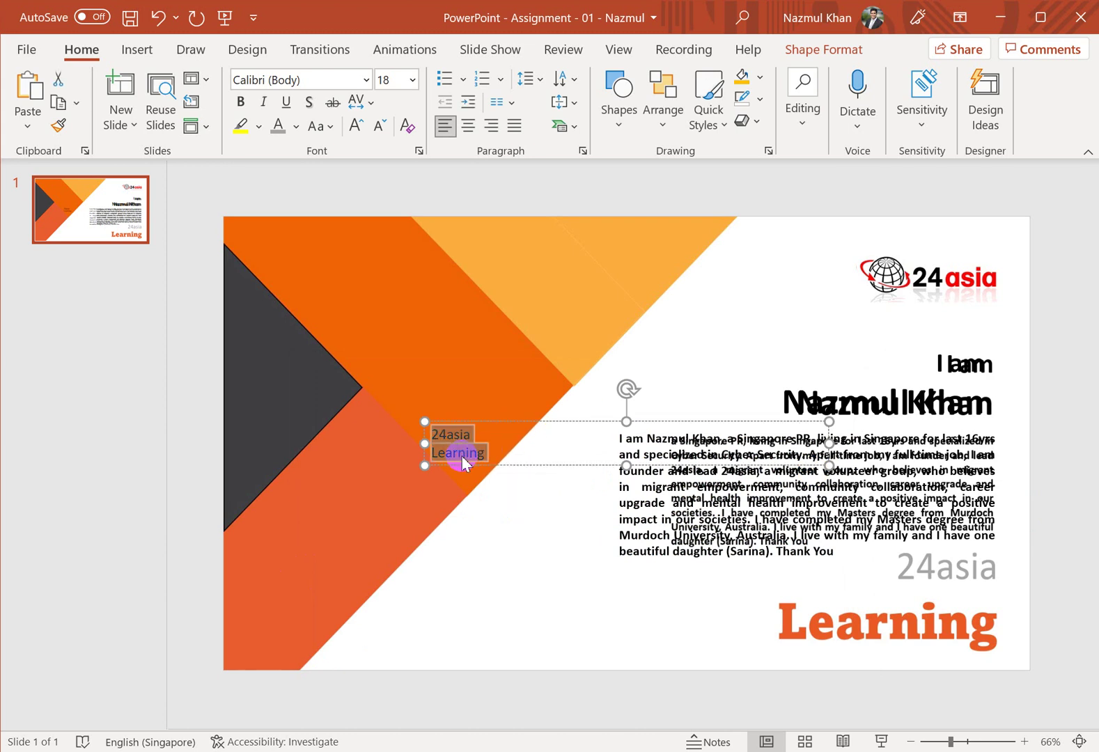
key("ctrl+shift+period")
key("ctrl+shift+period")
key("ctrl+shift+period")
key("ctrl+shift+period")
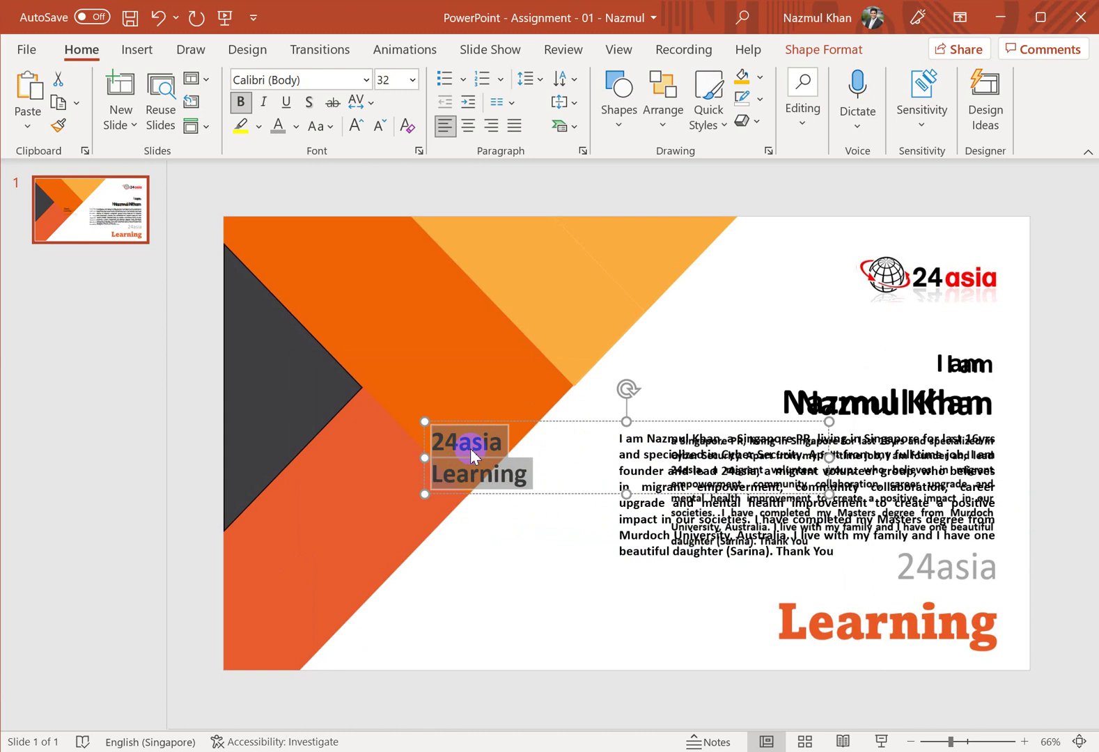
left_click(491, 125)
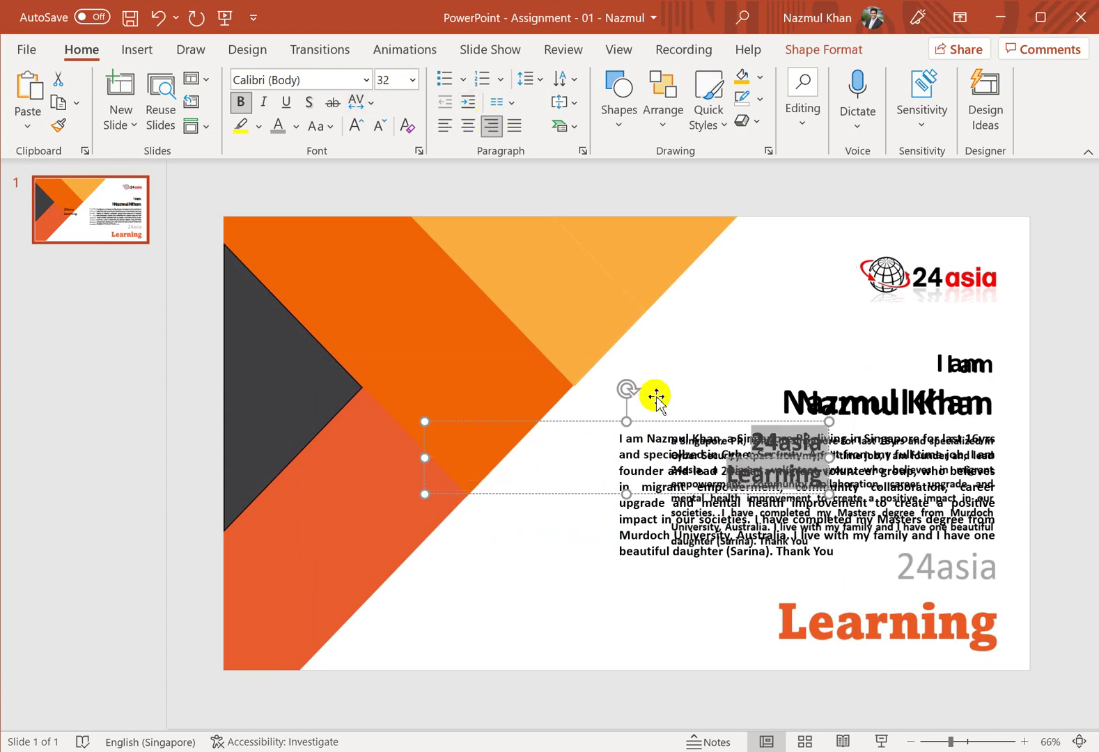
left_click_drag(646, 422, 821, 554)
Step: Enlarge the 24asia and Learning lines further to 40 pt
triple_click(920, 578)
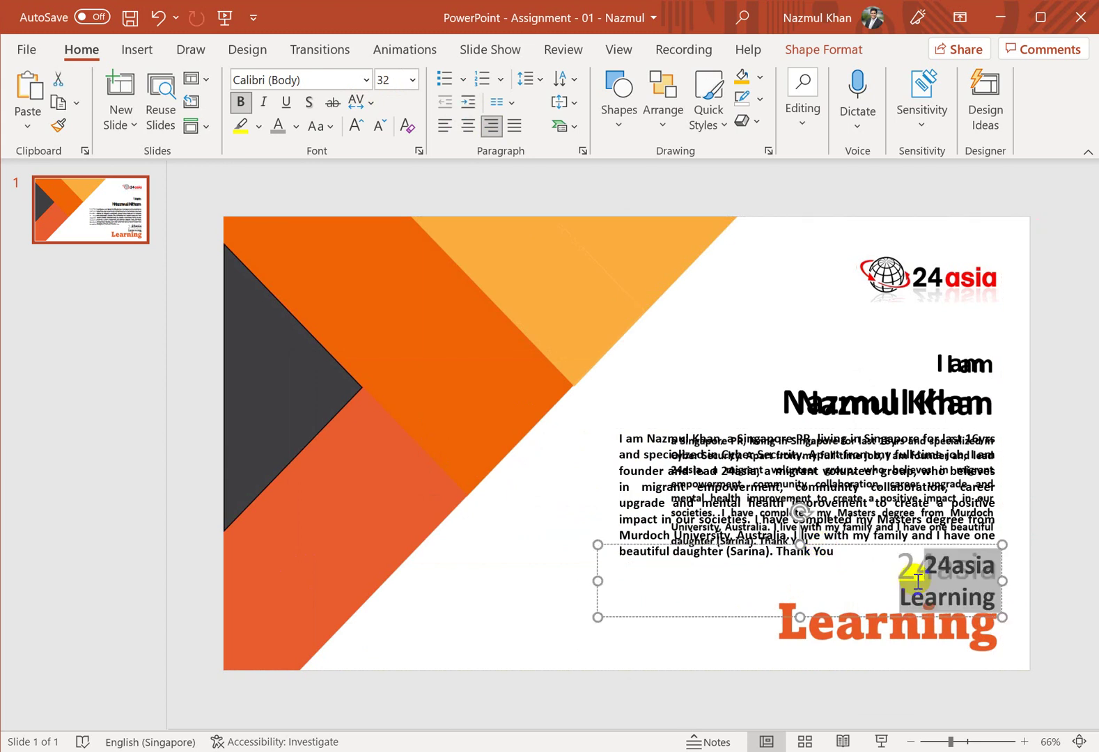
key("ctrl+bracketright")
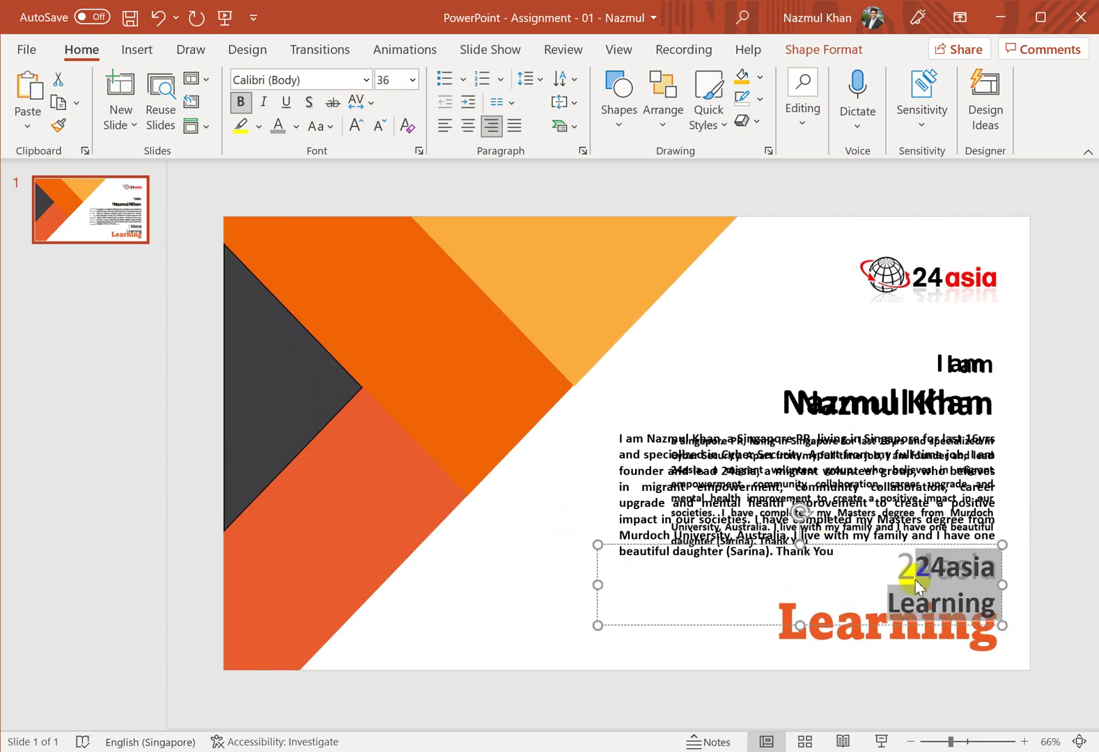
left_click(413, 80)
left_click(413, 79)
key("ctrl+bracketright")
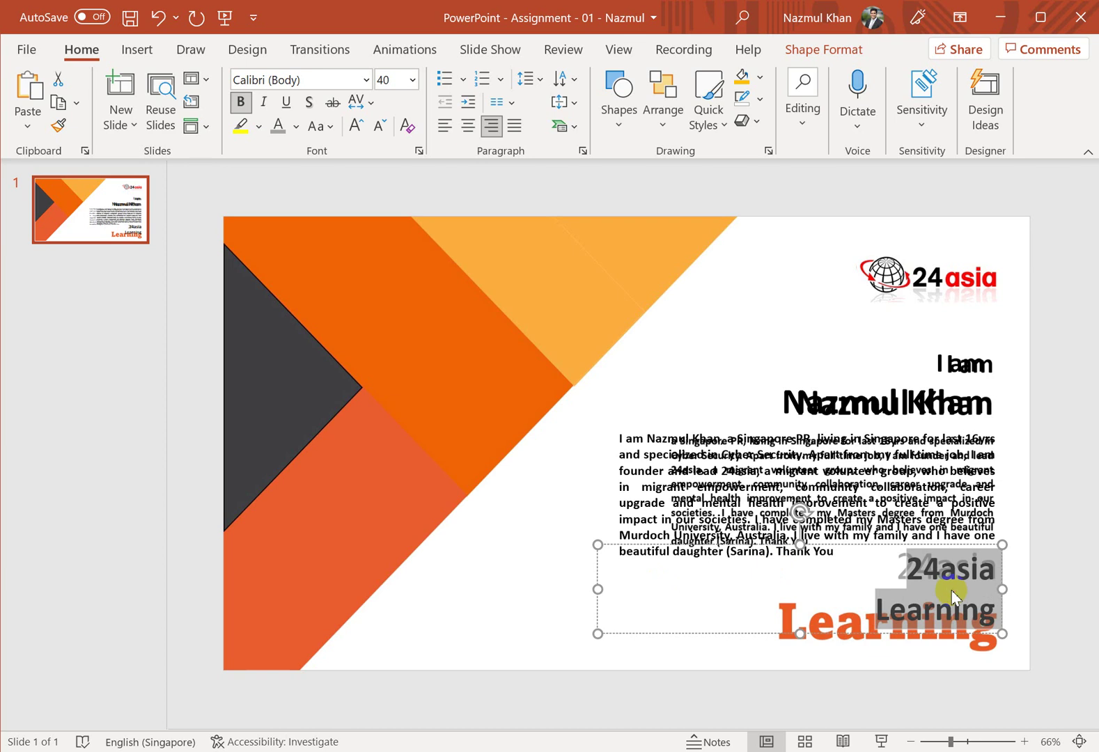
left_click(951, 597)
left_click_drag(907, 570, 1003, 570)
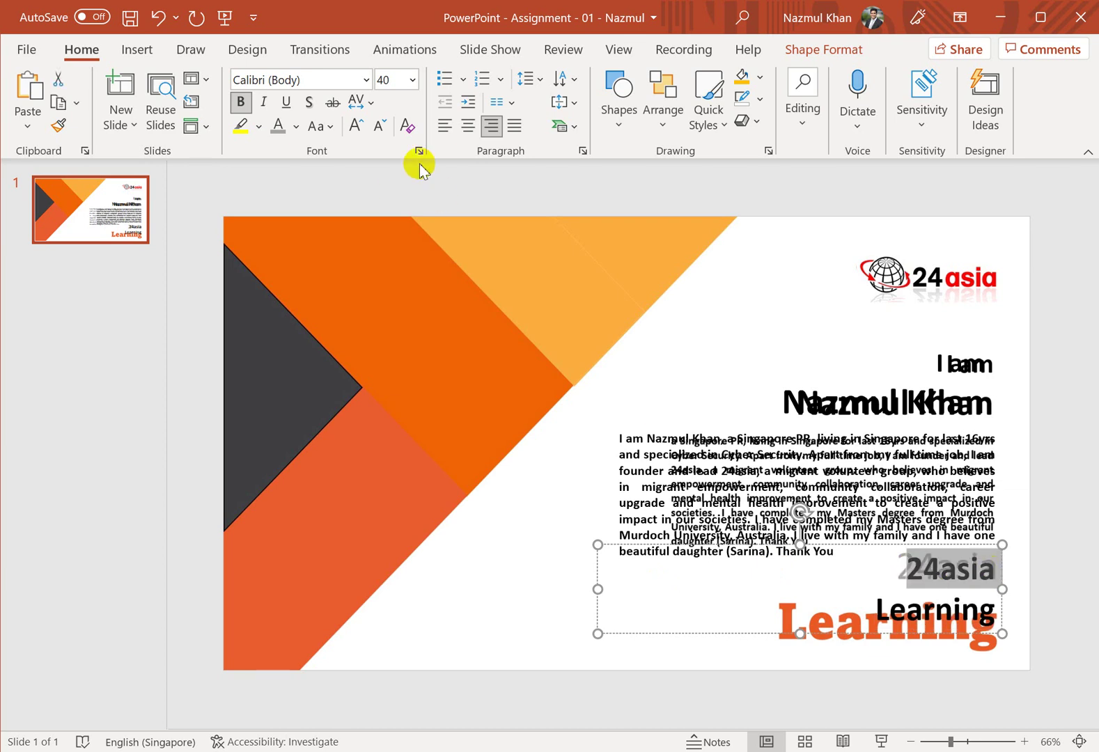
Step: Colour '24asia' grey and set 'Learning' in Amasis MT Pro Black
left_click(278, 125)
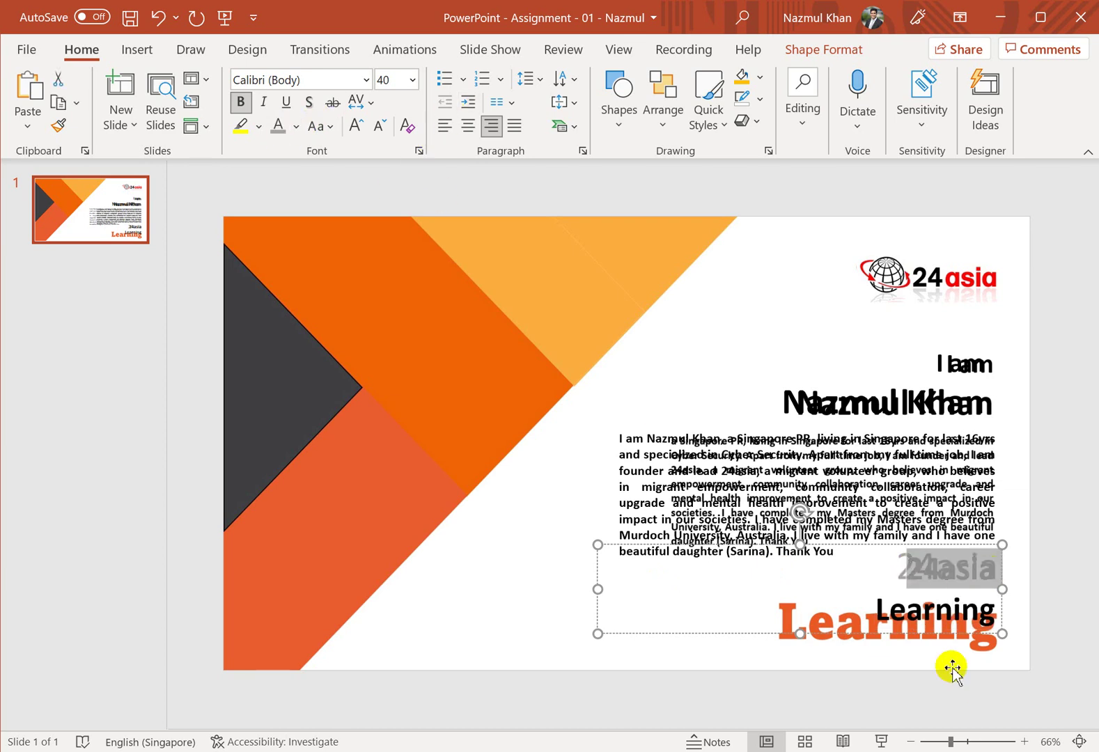
left_click(881, 609)
left_click_drag(879, 608, 1000, 613)
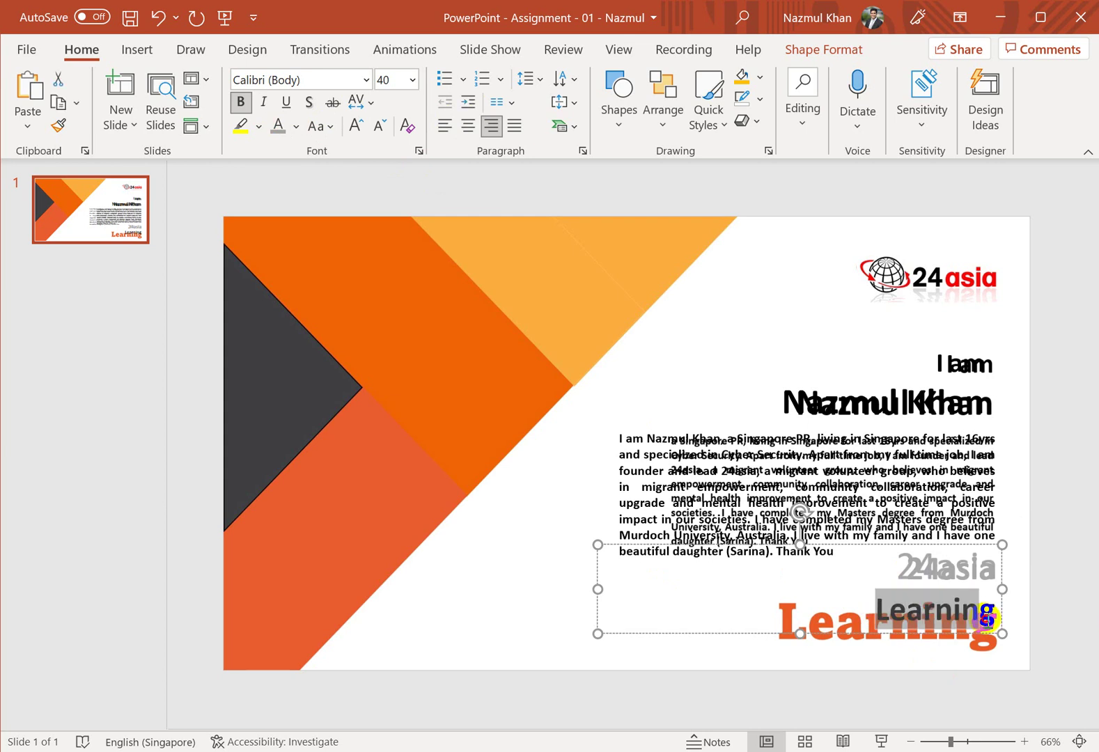
left_click(366, 79)
left_click(334, 454)
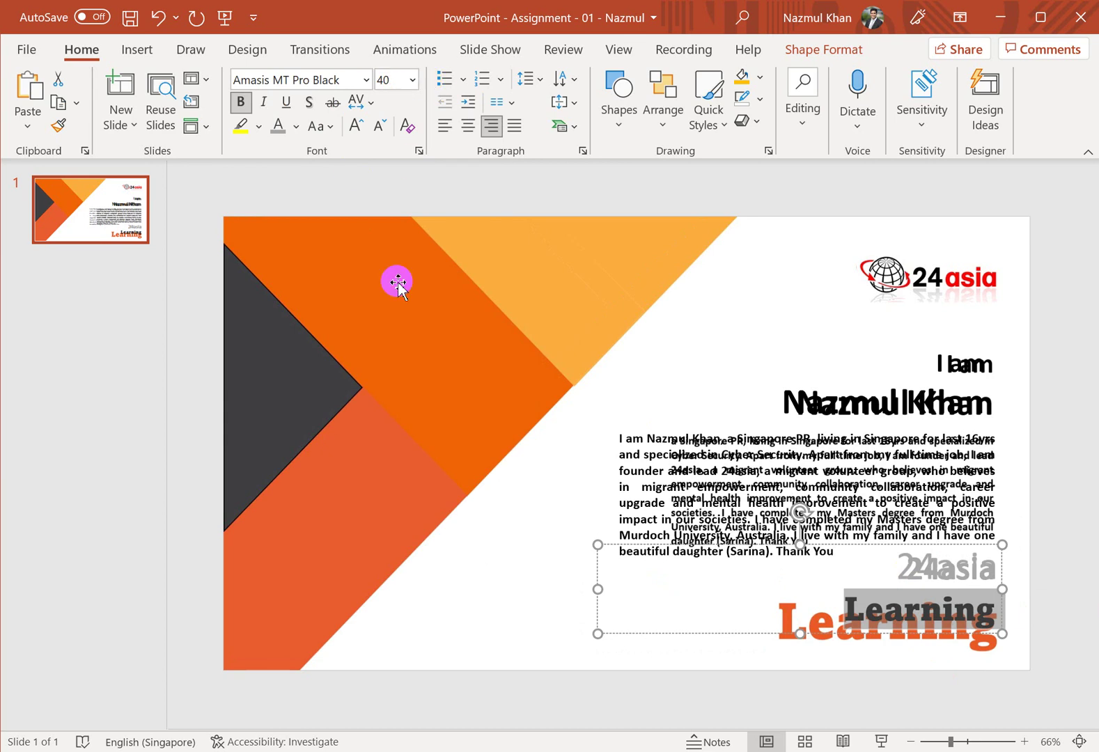
Step: Set 'Learning' to 54 pt and colour it orange
left_click(412, 79)
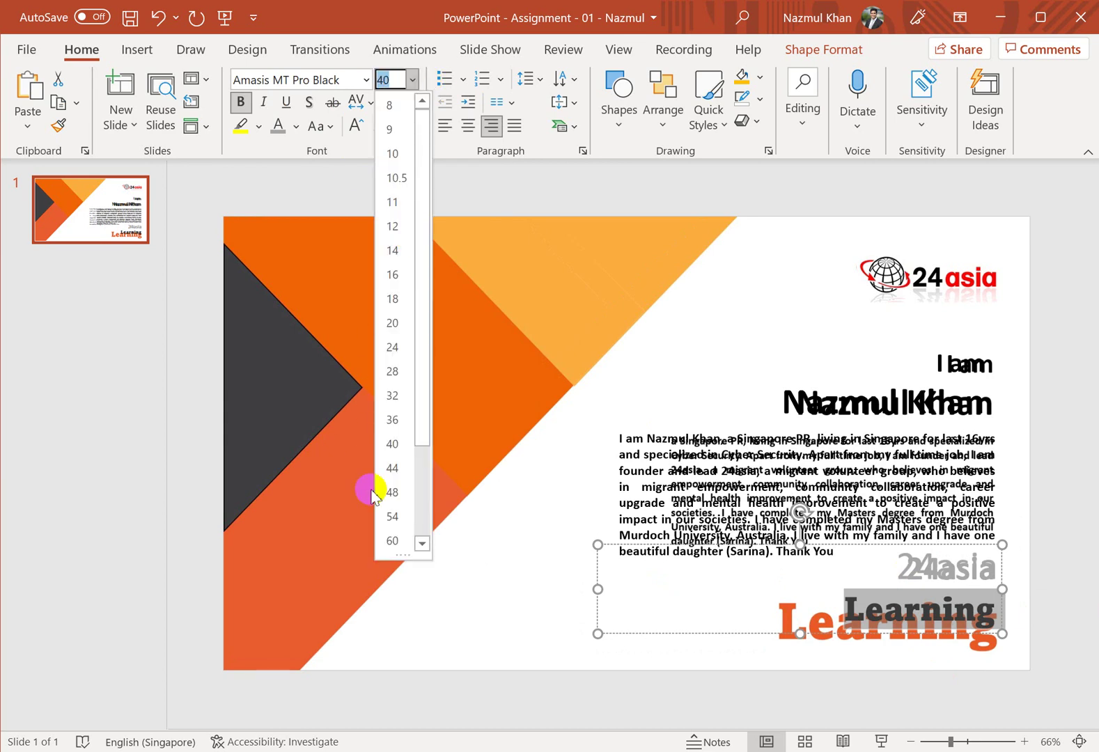
left_click(392, 491)
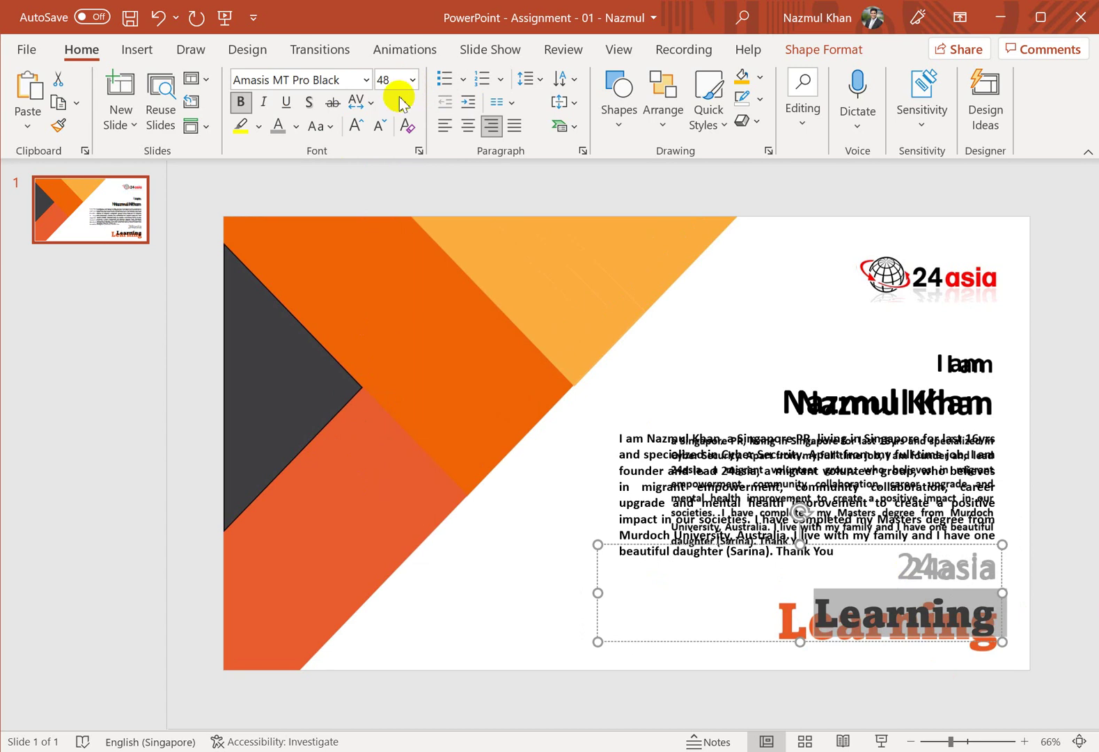
left_click(410, 79)
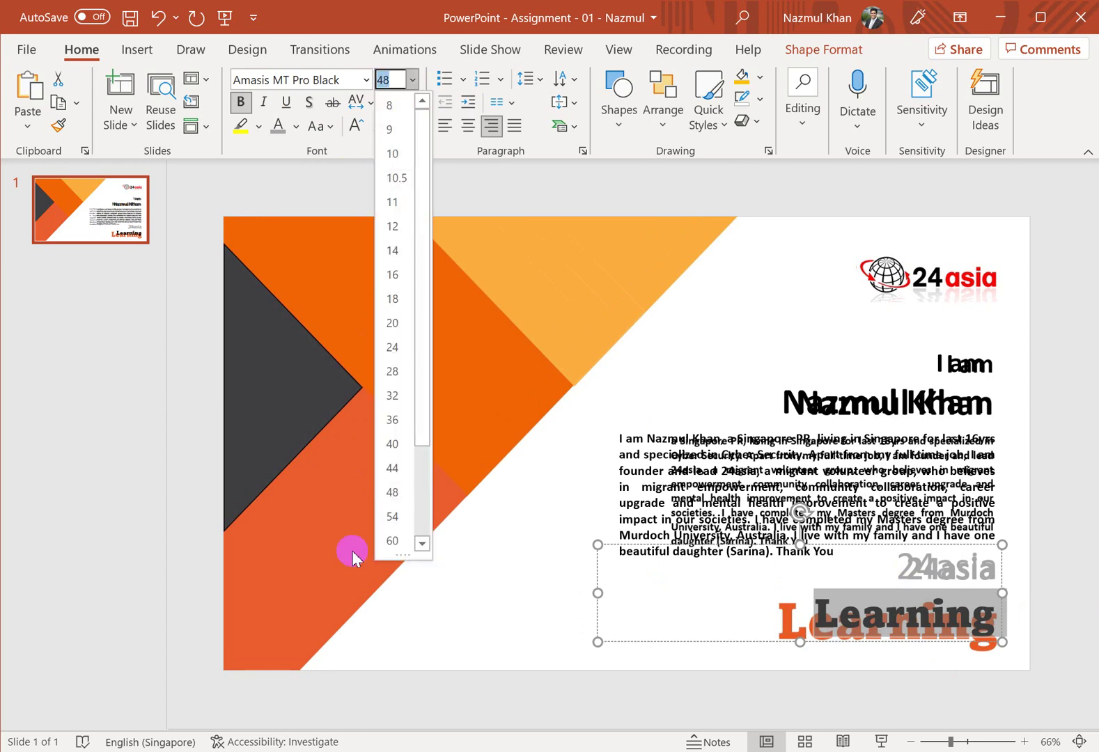
left_click(394, 516)
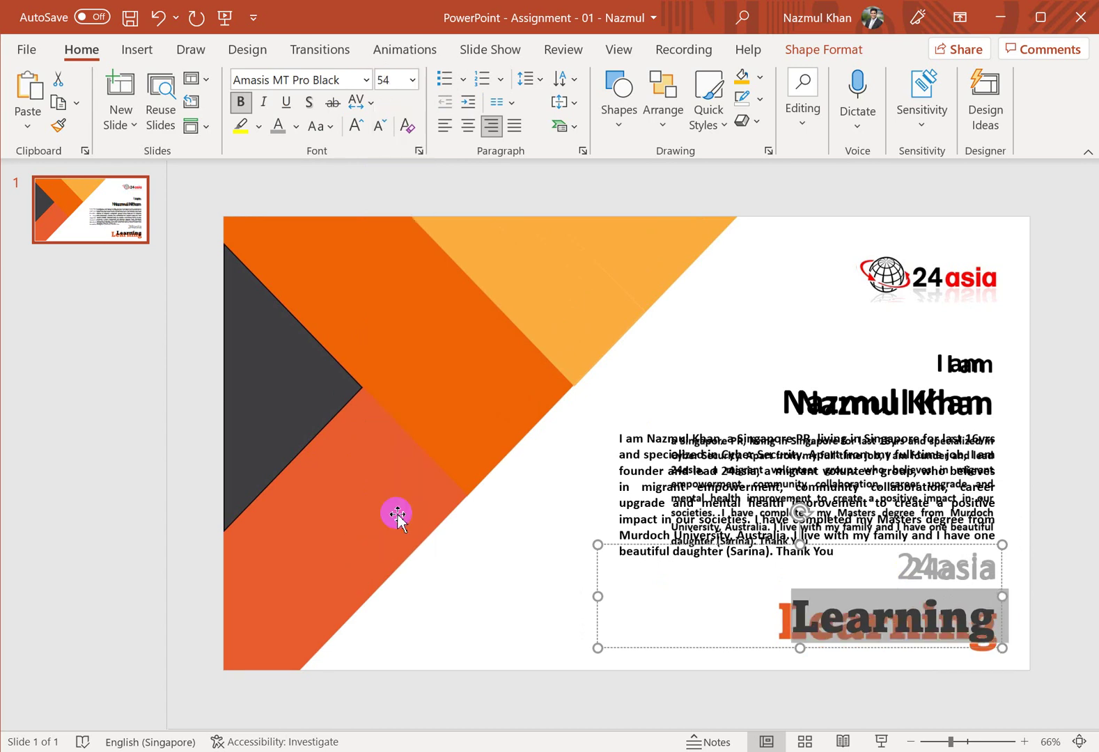
left_click(897, 627)
left_click_drag(801, 617, 1007, 620)
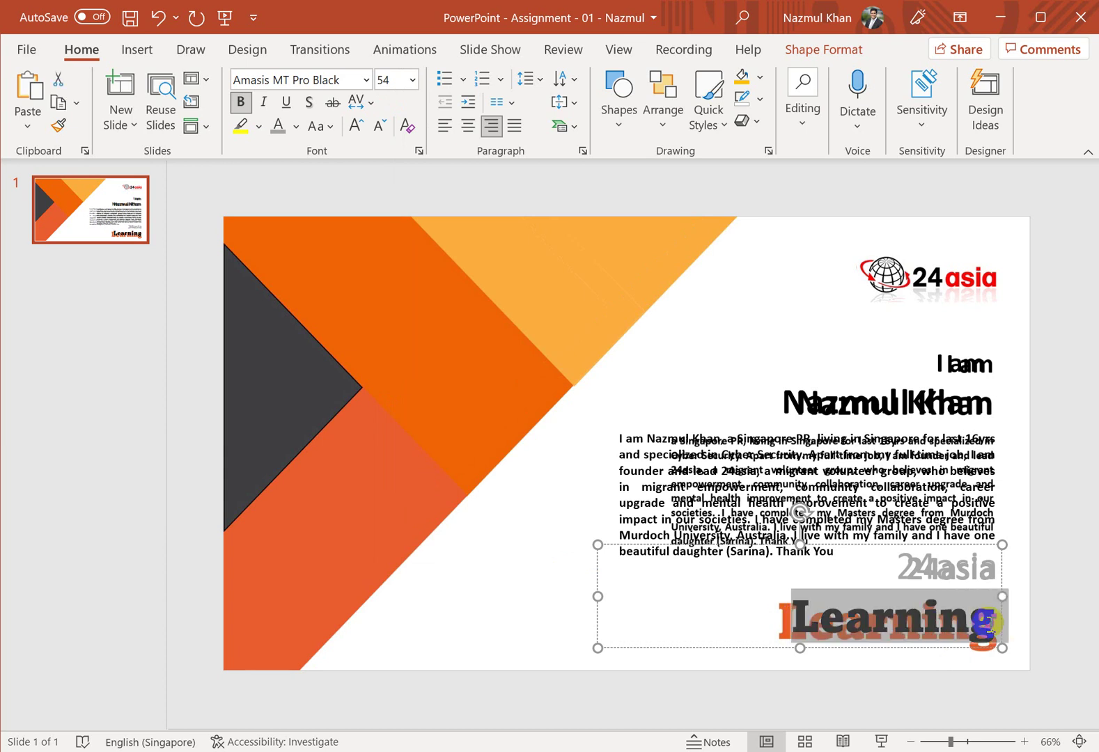
left_click(297, 128)
left_click(310, 368)
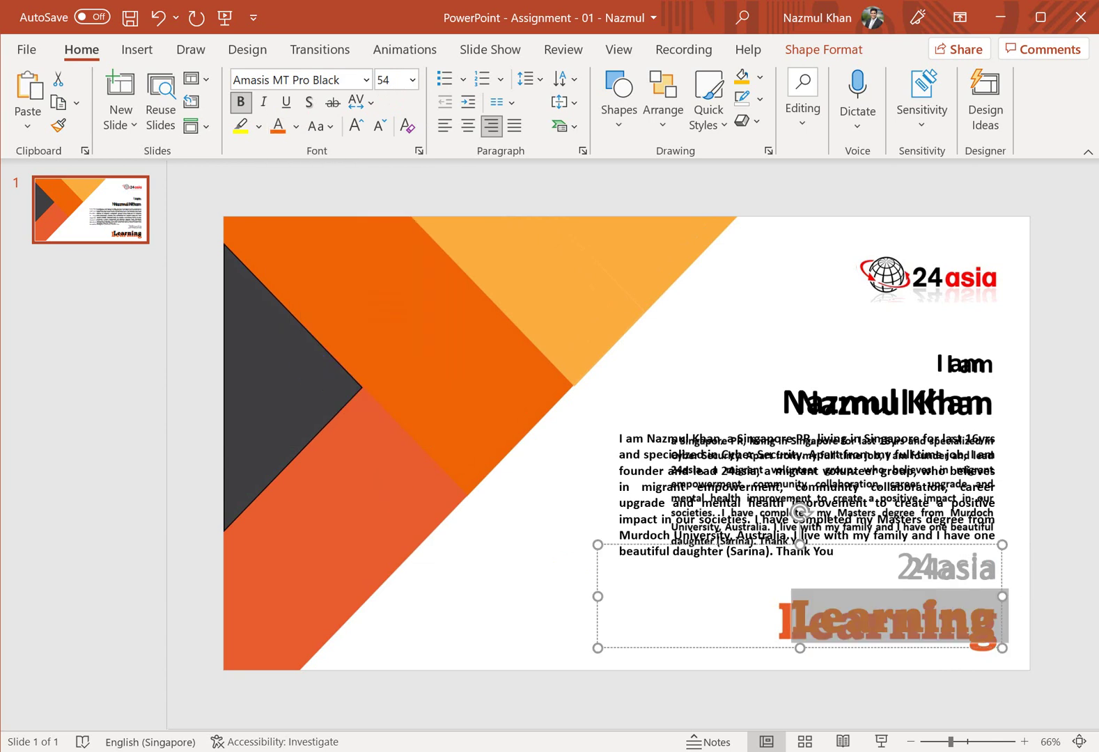
left_click(1058, 569)
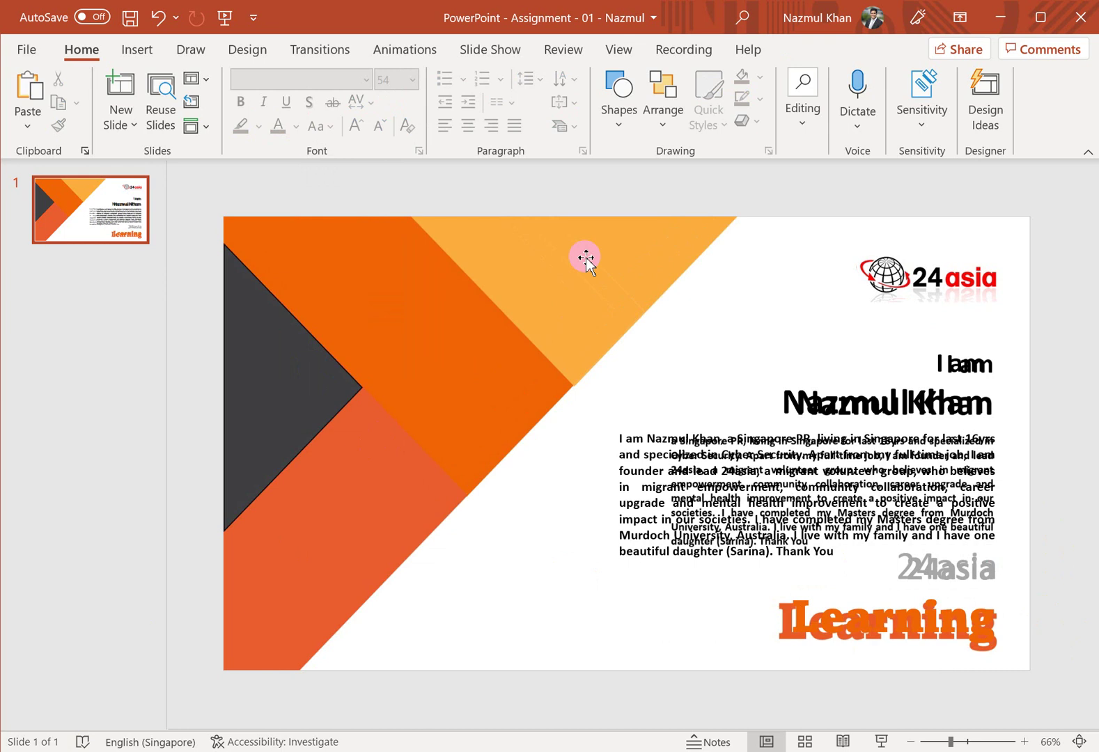
Step: Draw an inverted triangle reaching the slide's top edge over the pictured top triangle
left_click(620, 124)
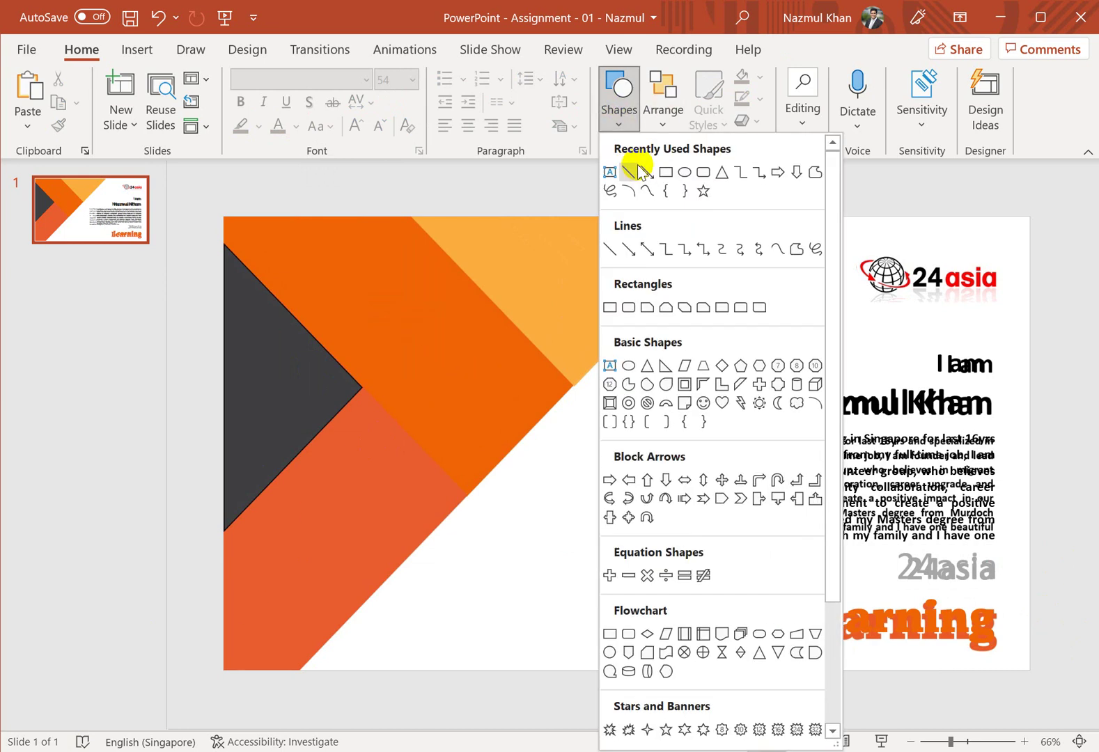
left_click(723, 172)
mouse_move(573, 263)
left_mouse_down()
mouse_move(716, 373)
mouse_move(800, 367)
mouse_move(879, 393)
left_mouse_up()
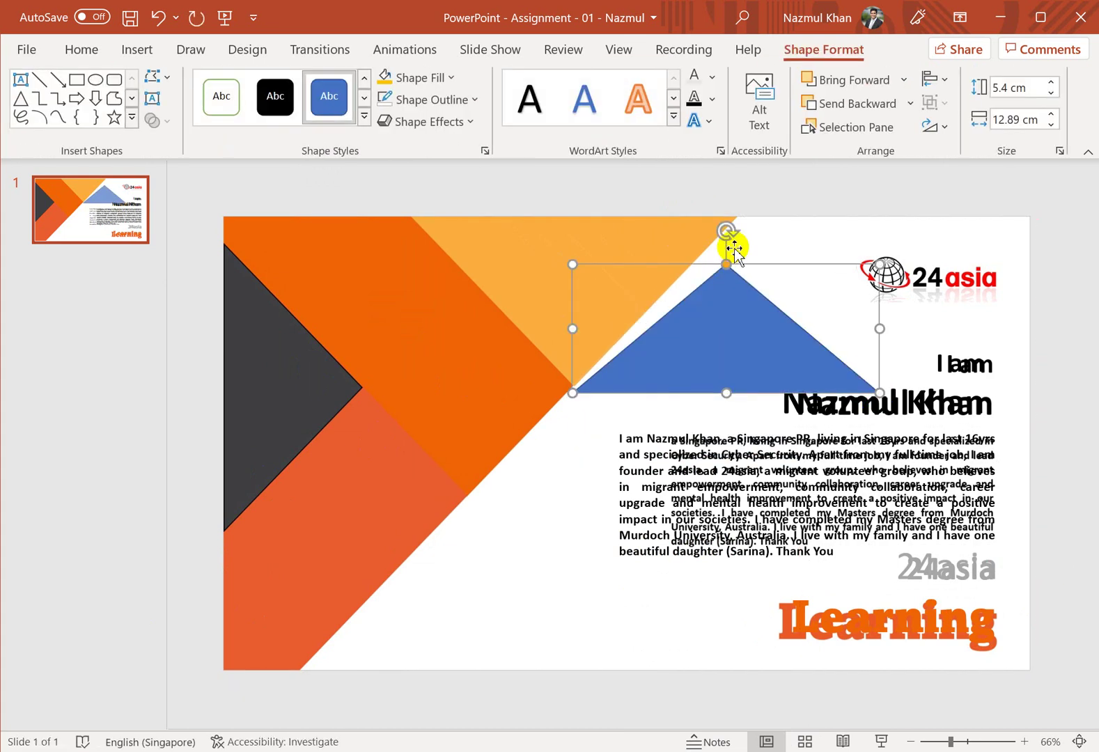
left_click_drag(726, 230, 708, 480)
left_click_drag(729, 342, 596, 319)
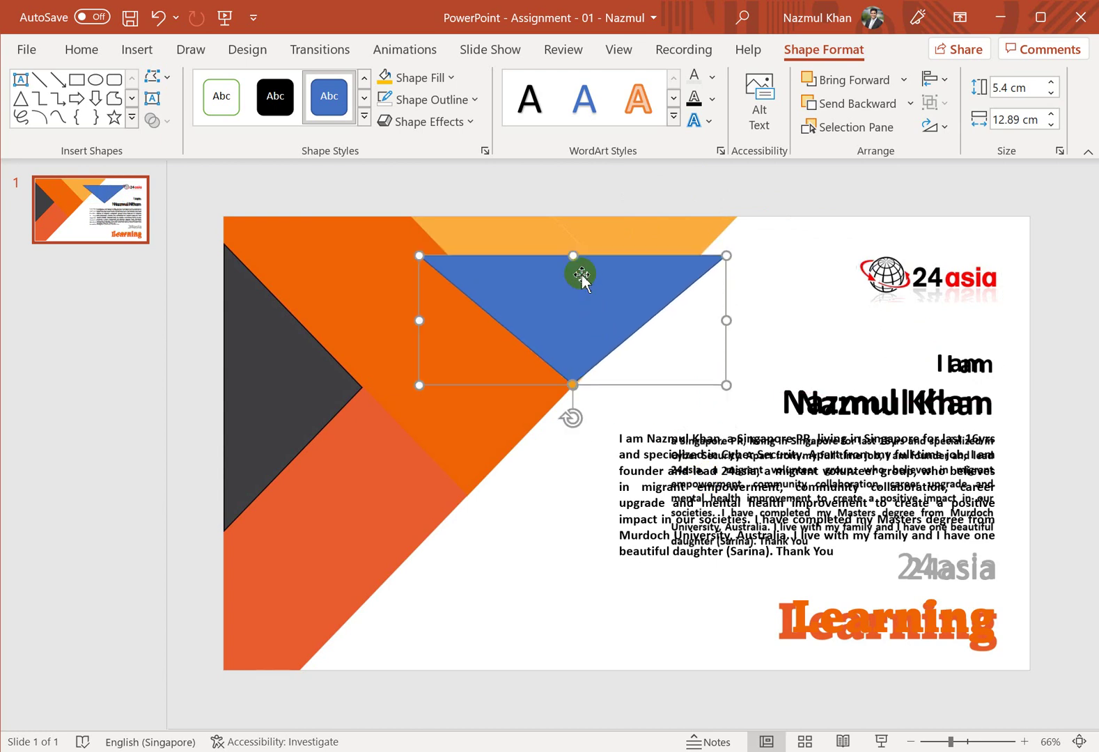
left_click_drag(576, 255, 572, 216)
left_click_drag(418, 298, 412, 299)
left_click_drag(729, 302, 739, 302)
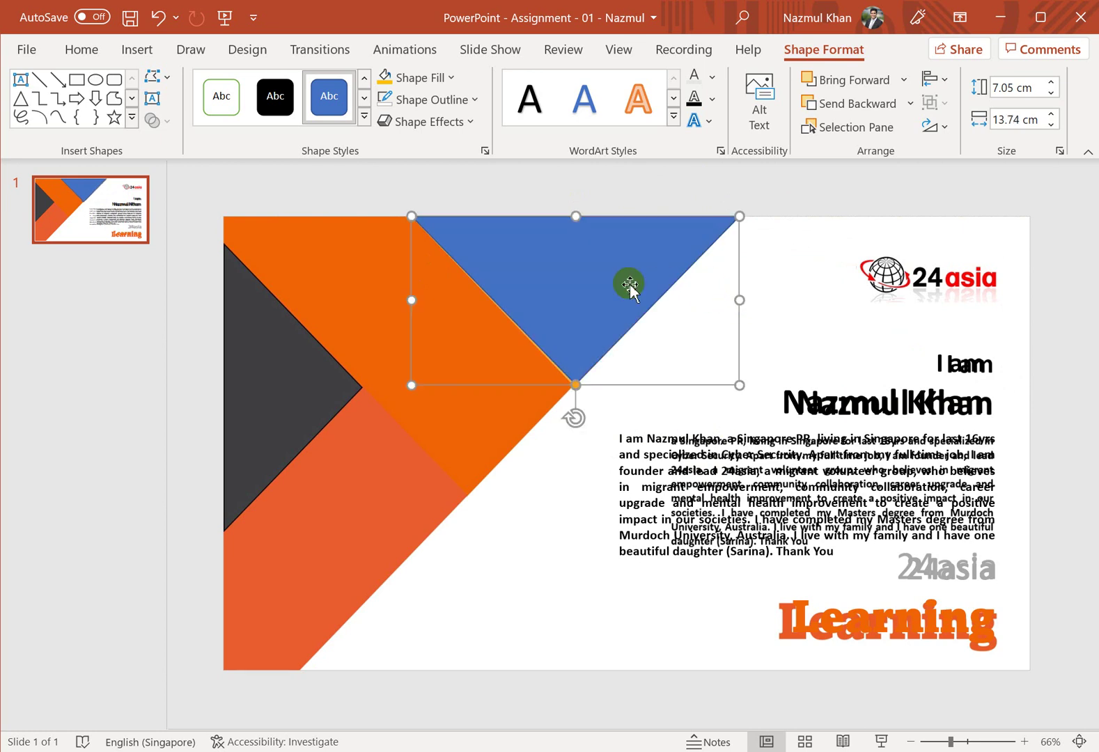
Step: Fill the triangle with light orange sampled from the slide and give it no outline
left_click(449, 78)
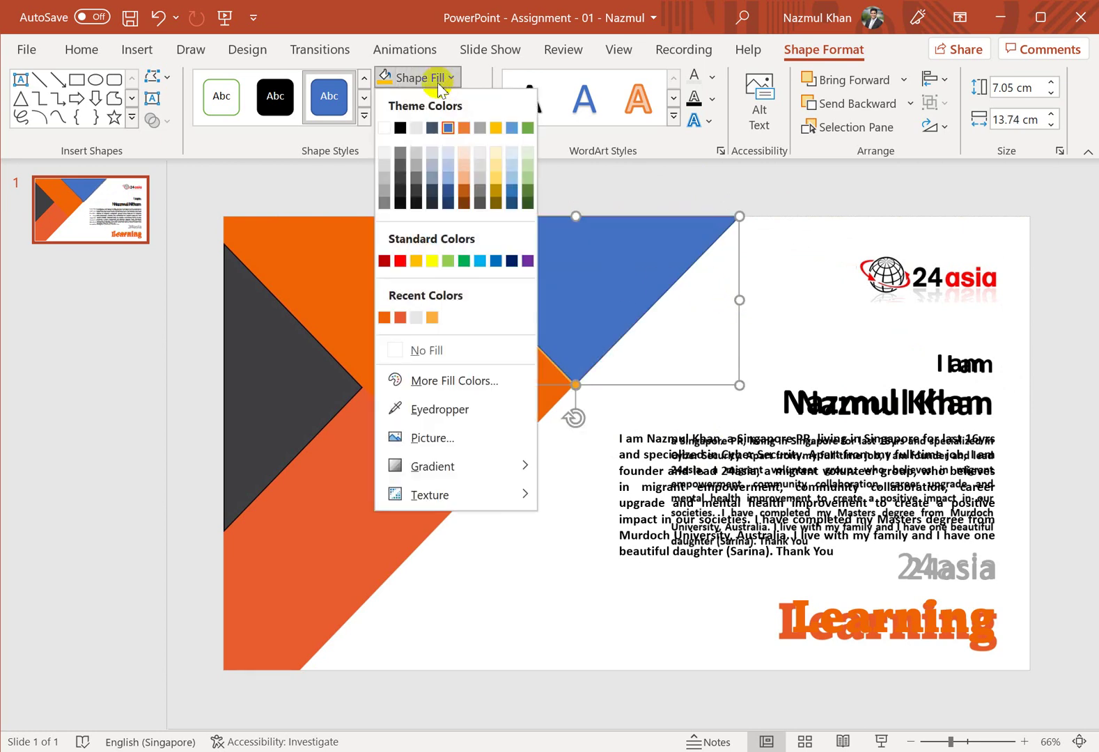
left_click(429, 353)
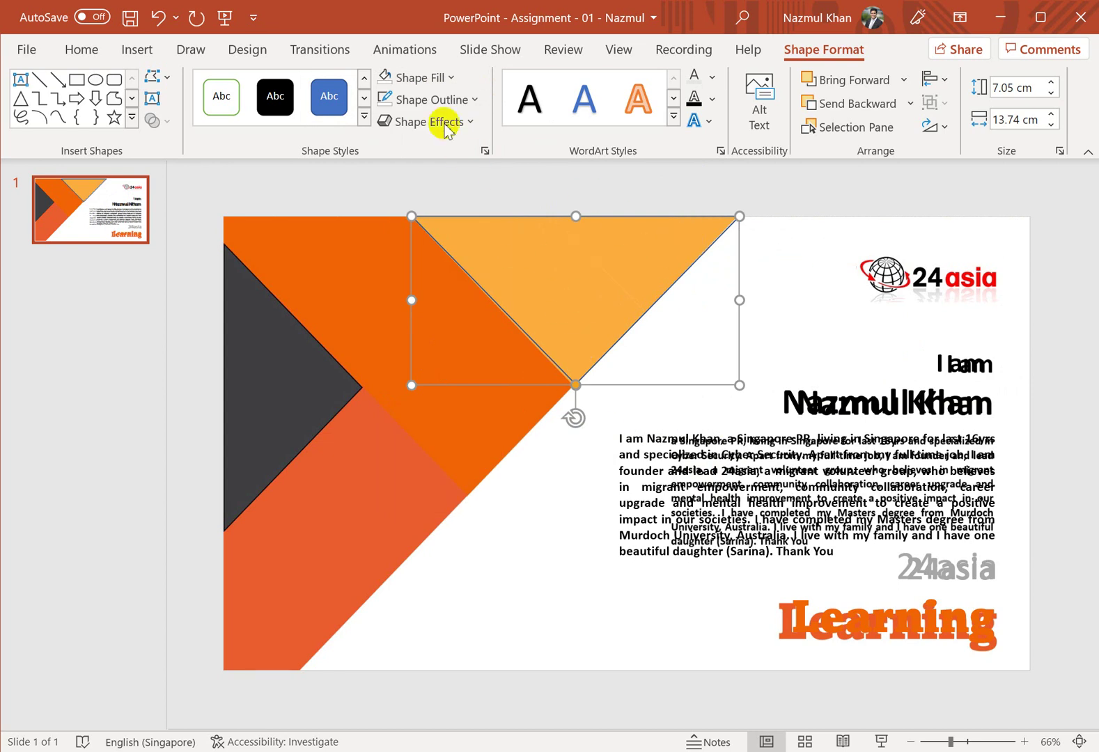
left_click(441, 78)
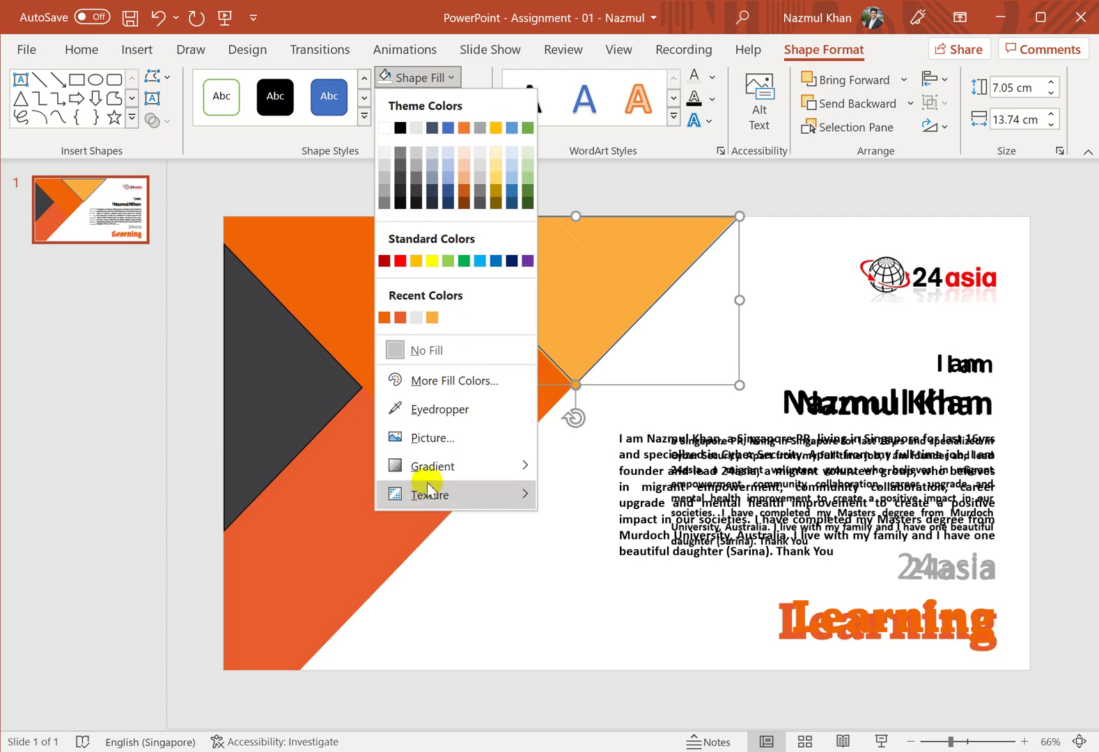
left_click(428, 409)
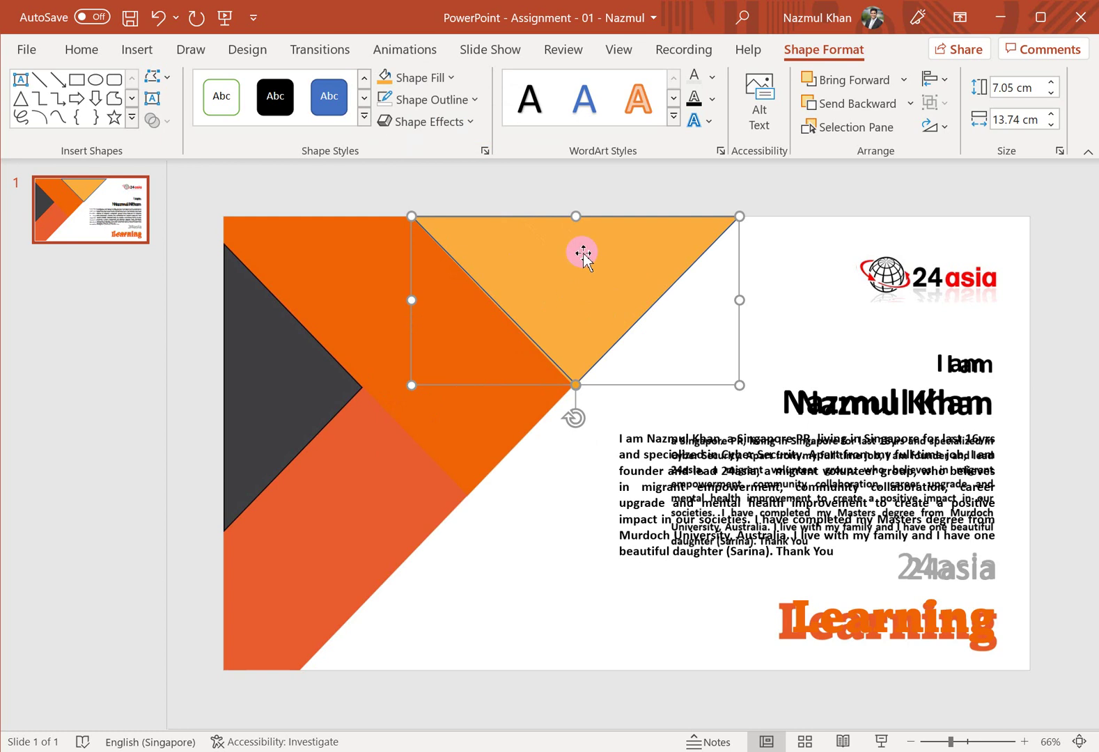
left_click(460, 103)
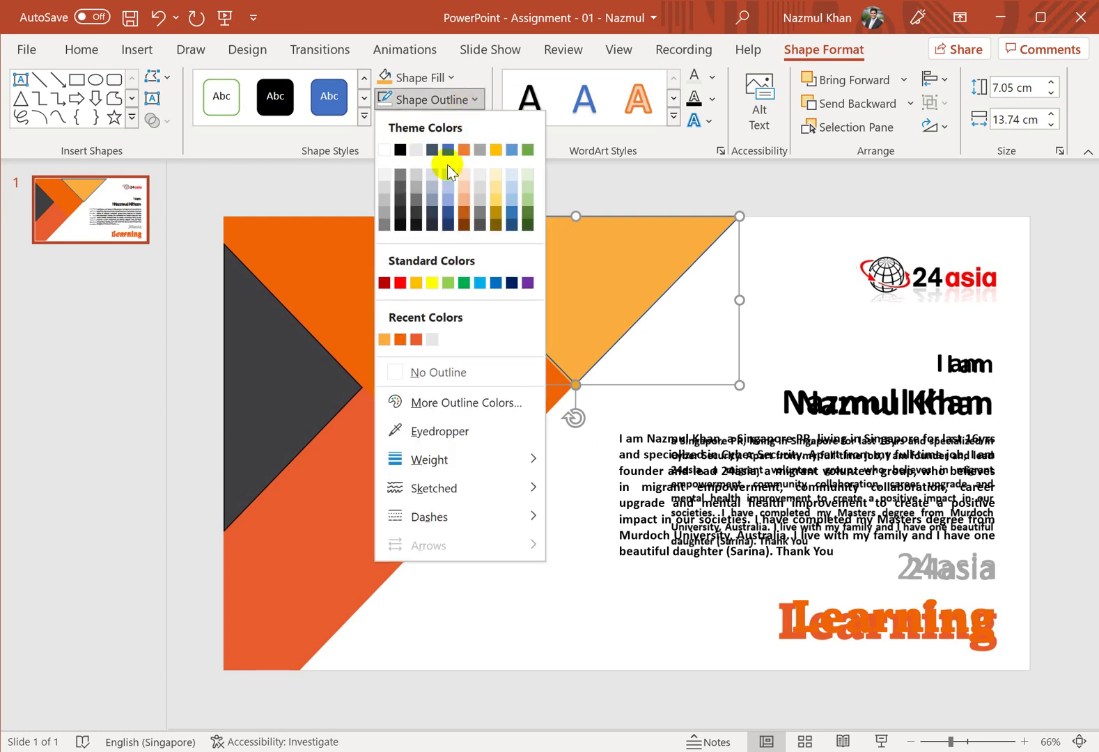
left_click(442, 373)
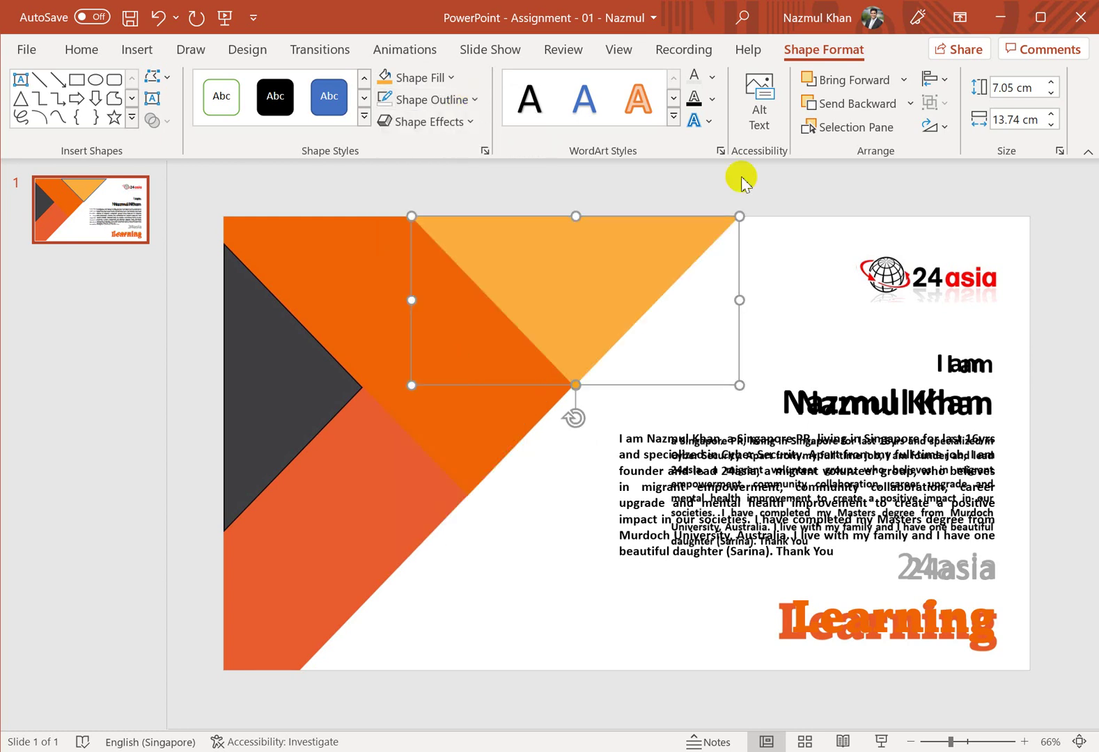
left_click(785, 187)
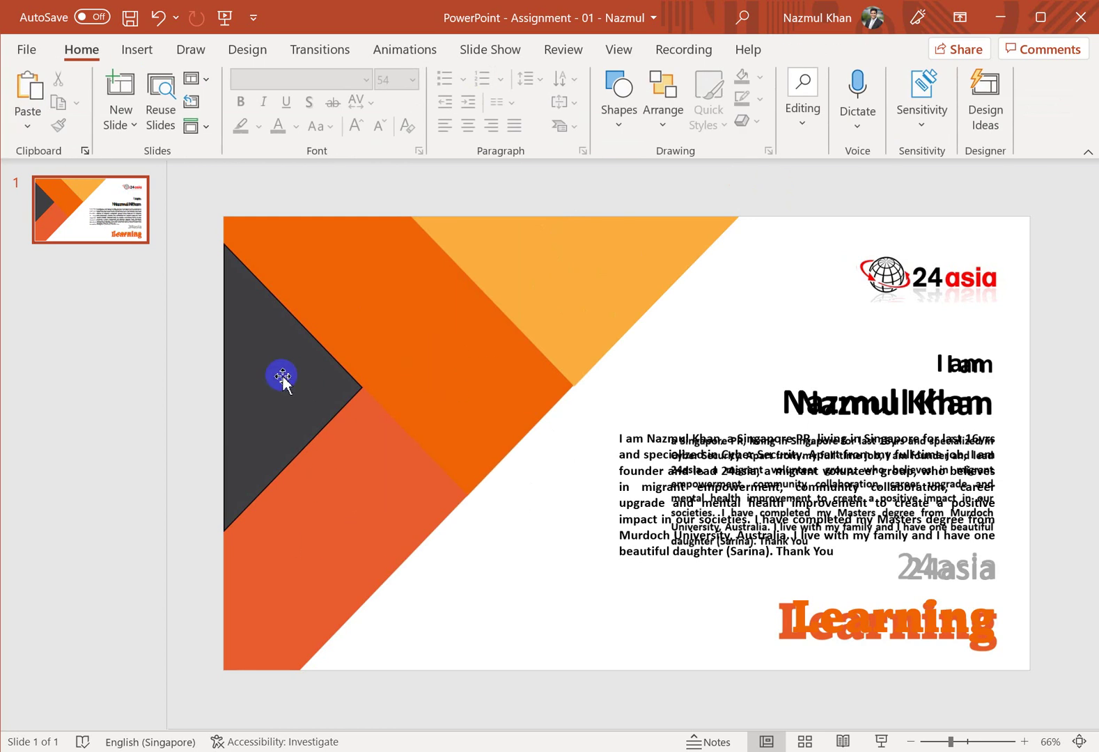
Step: Copy the light orange triangle, rotate it to point right and fit it to the left edge at 5.87 × 12.35 cm
left_click(578, 291)
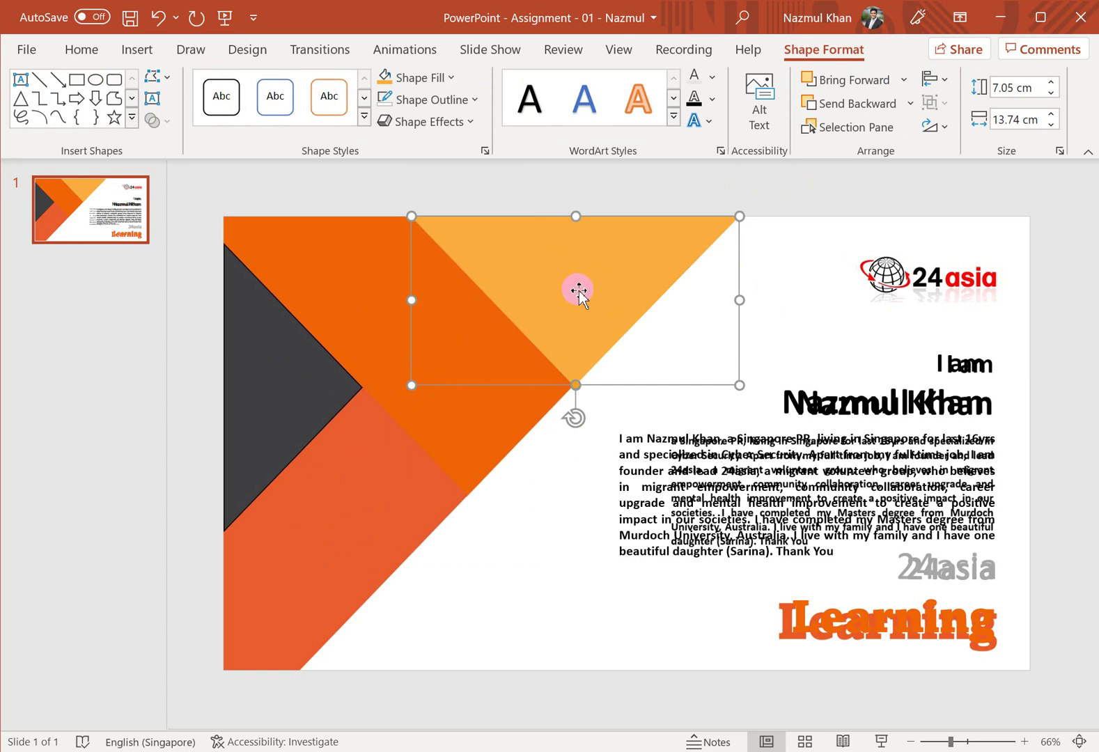
key("Escape")
left_click(598, 282)
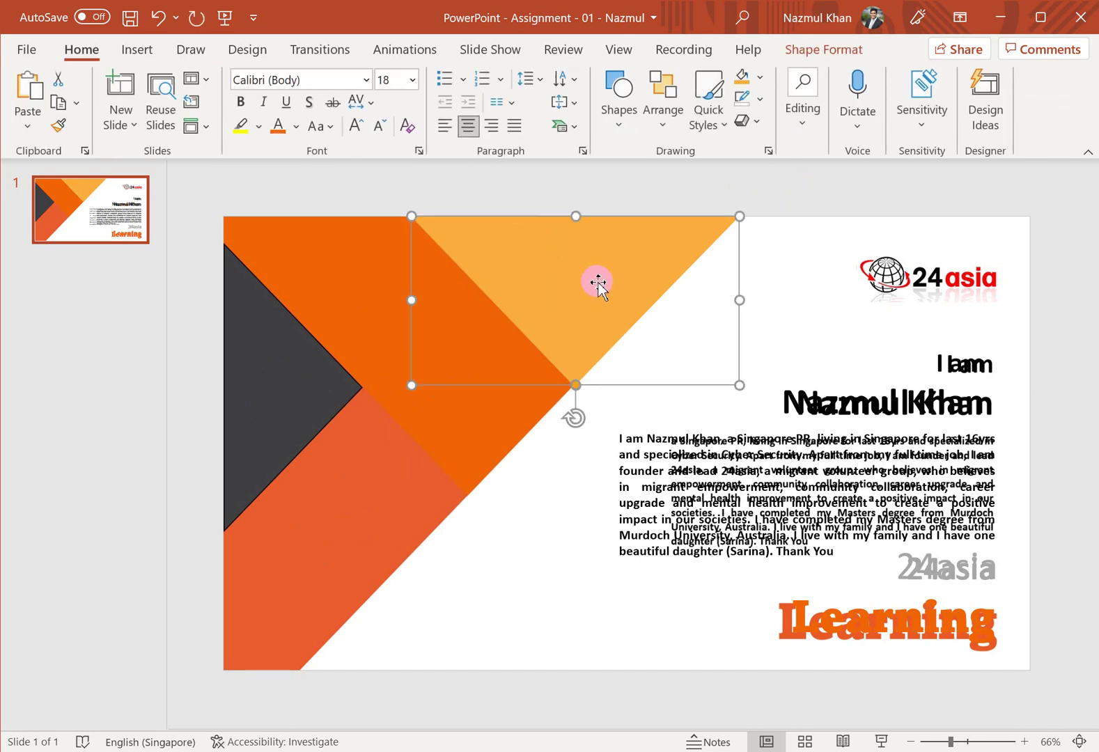
left_click_drag(597, 282, 426, 446)
left_click_drag(375, 628, 535, 545)
left_click_drag(385, 540, 285, 420)
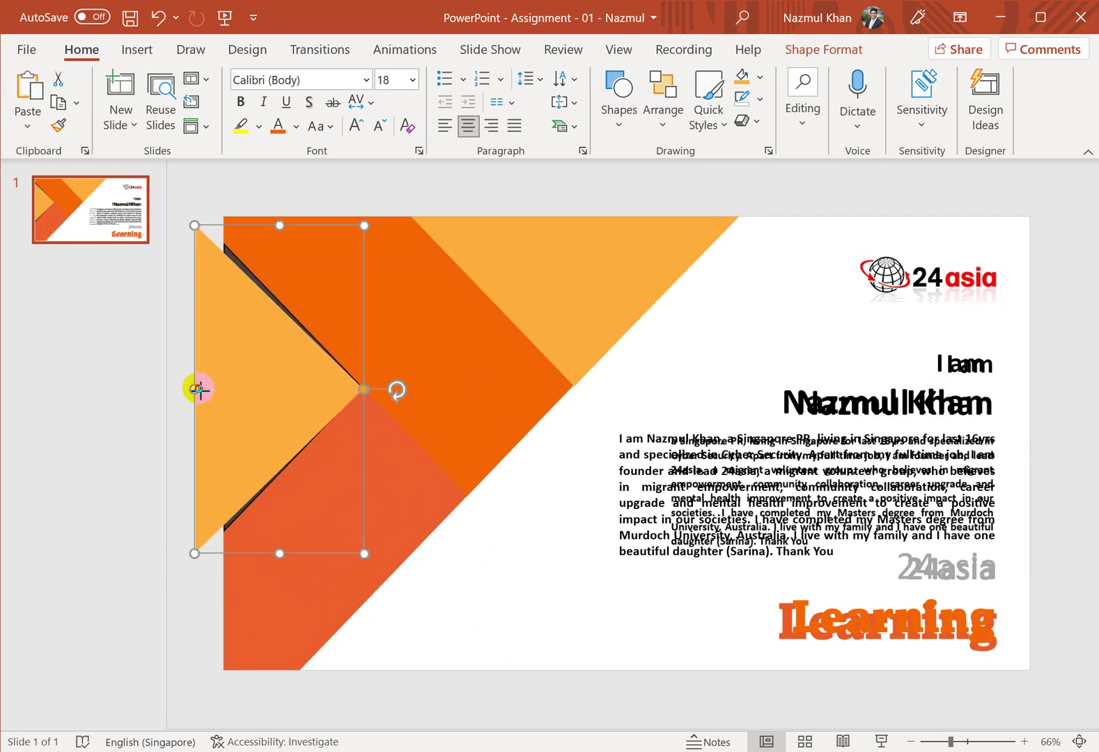
left_click_drag(199, 389, 223, 389)
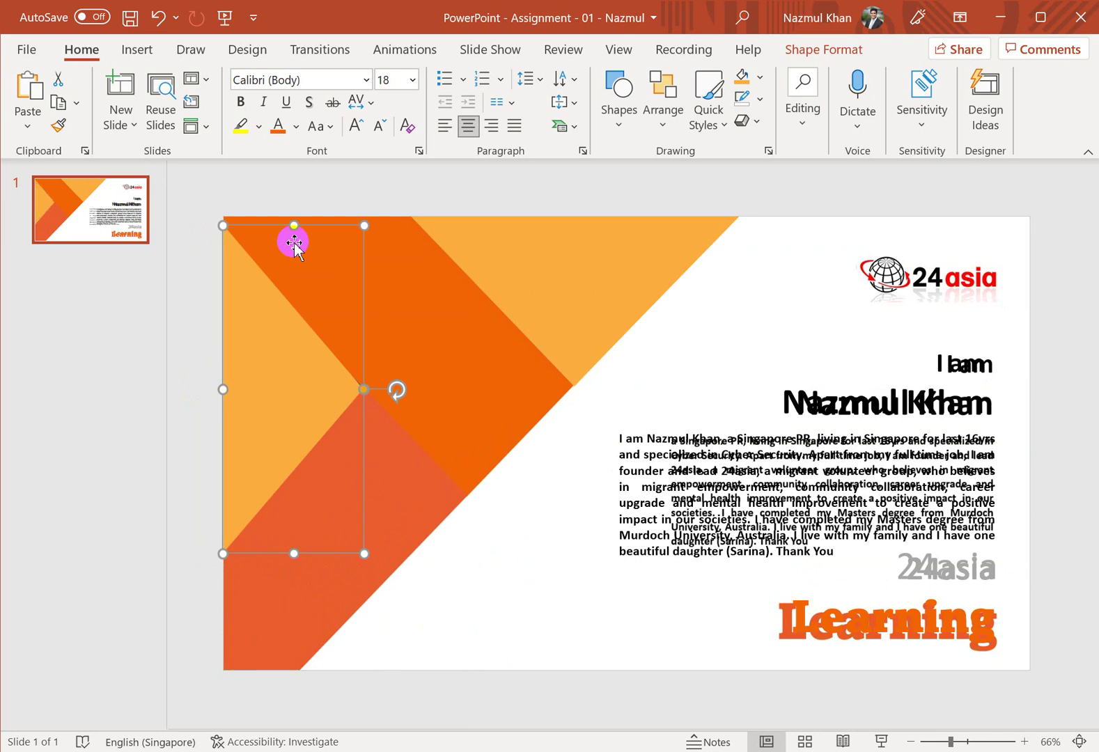
left_click_drag(294, 226, 294, 241)
left_click_drag(295, 554, 299, 534)
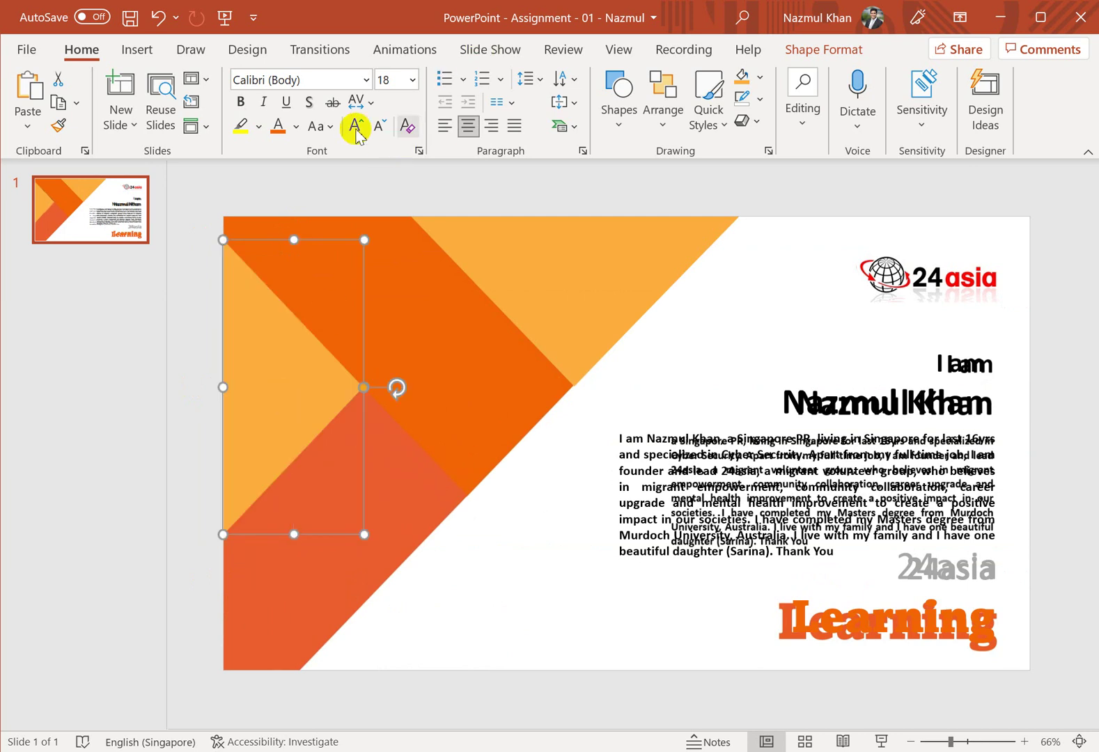
left_click_drag(316, 359, 280, 381)
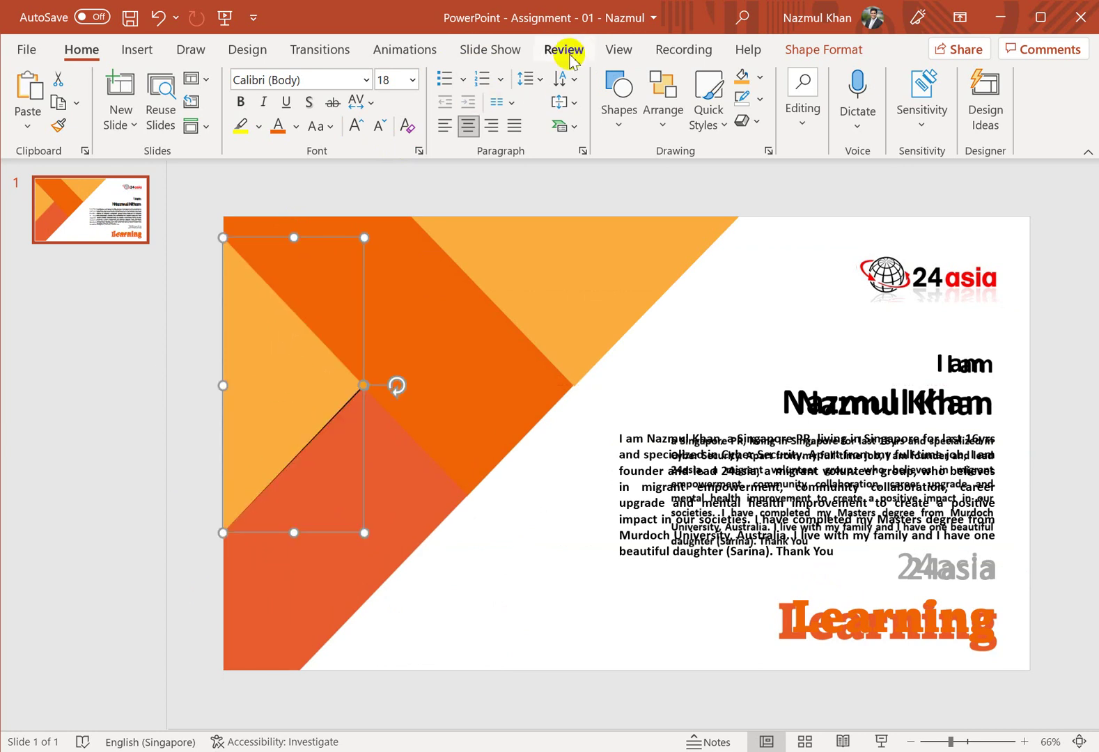
Step: Fill the left triangle solid black
left_click(802, 55)
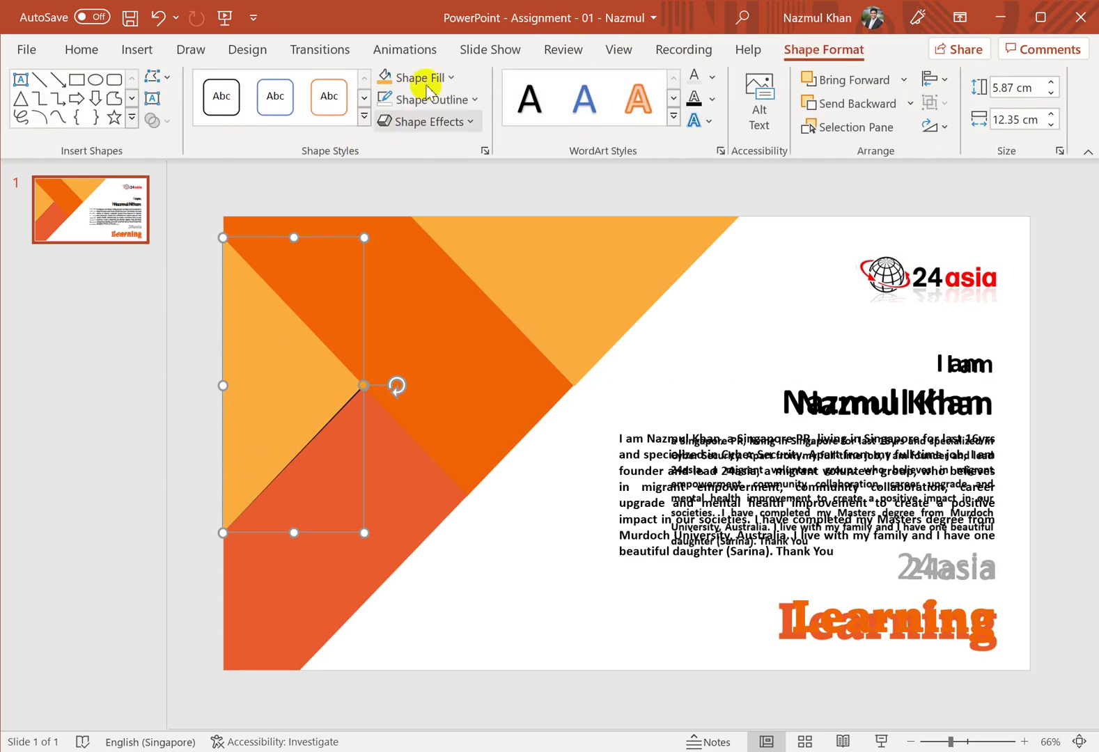
left_click(417, 77)
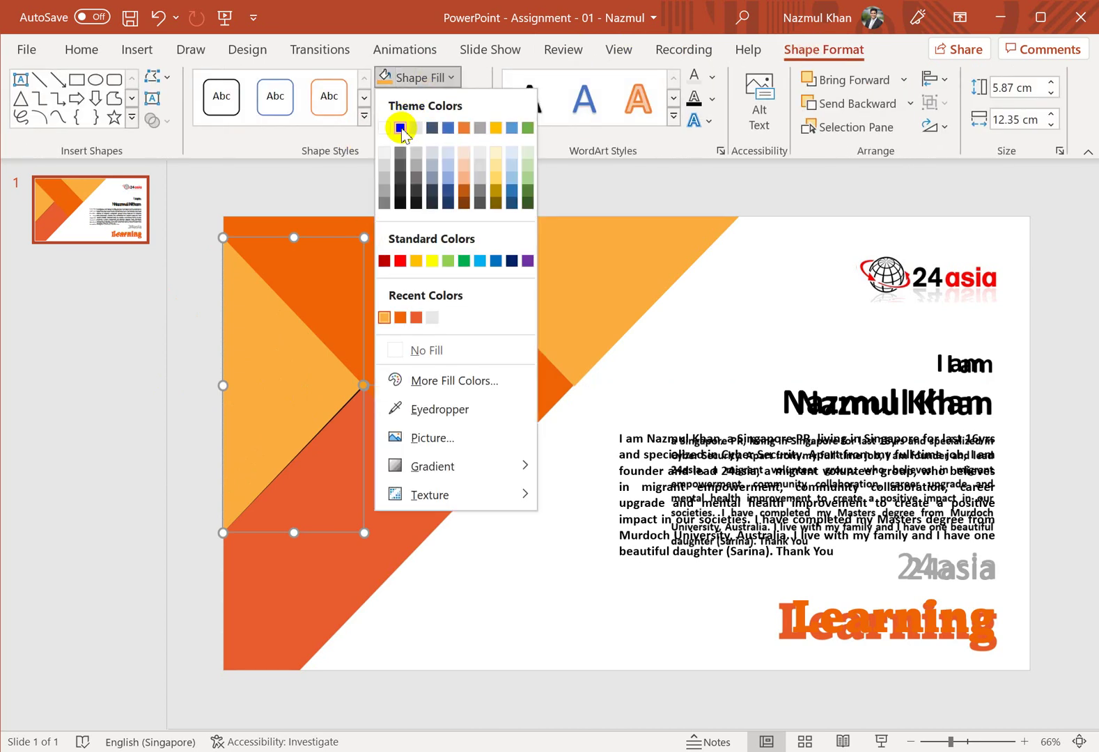
left_click(402, 129)
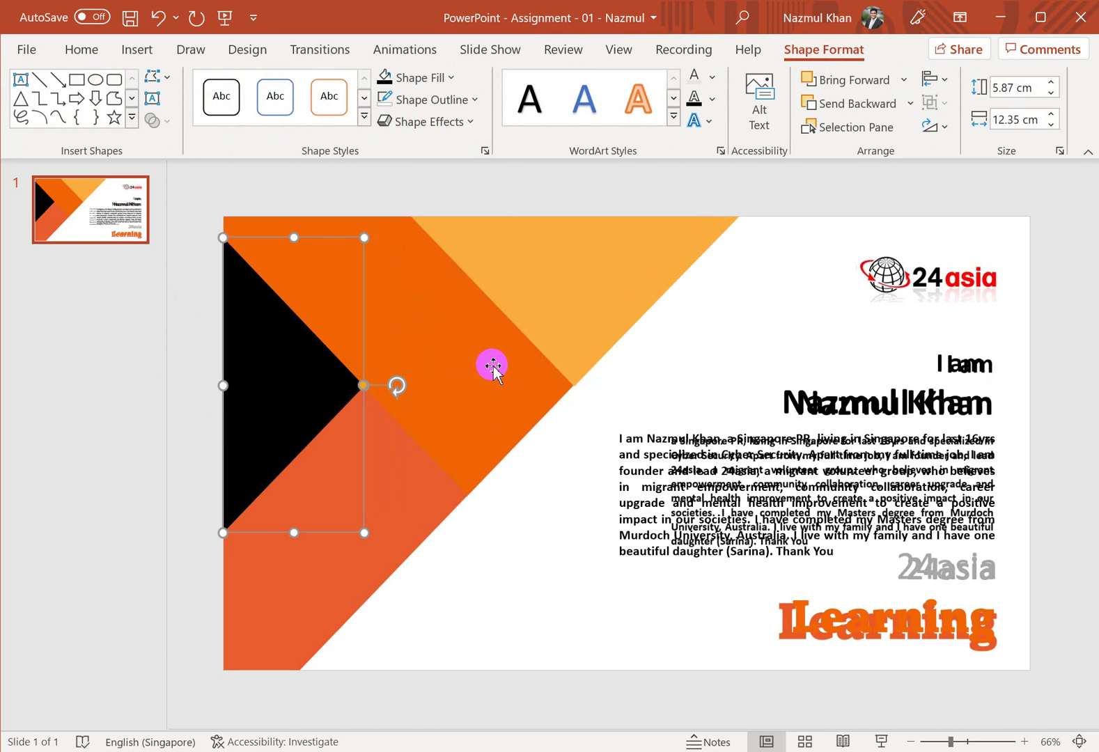
left_click(574, 300)
left_click(449, 436)
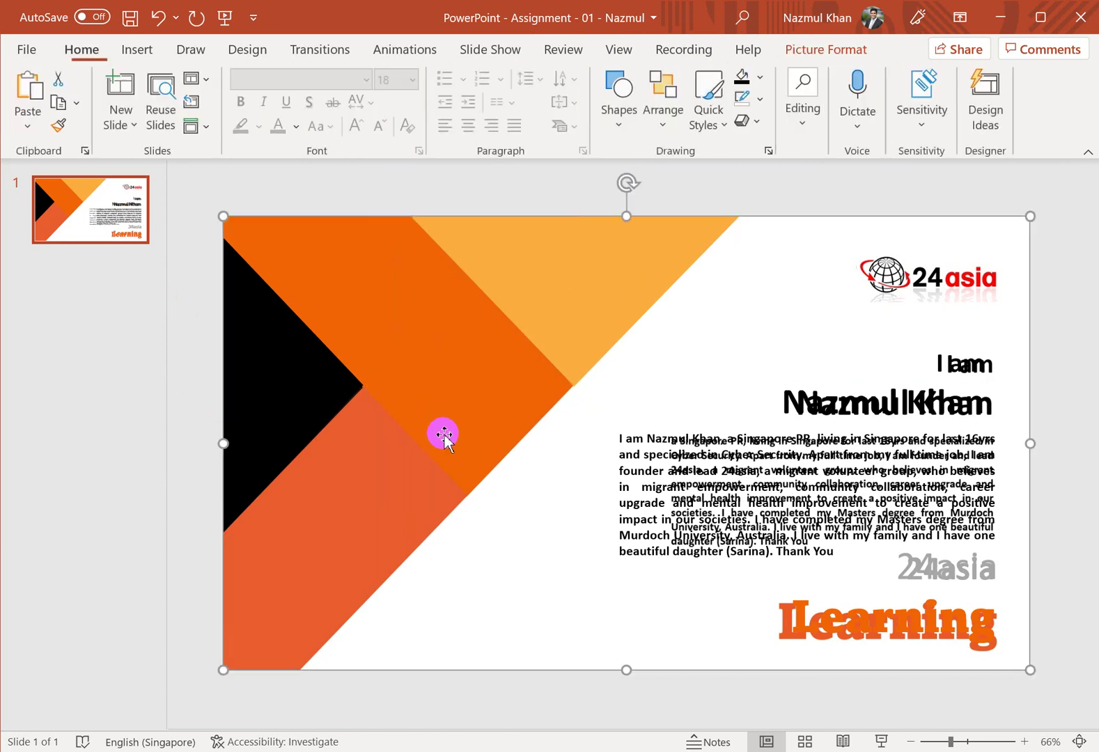
Step: Draw a rectangle over the triangles and rotate it about 45 degrees
left_click(618, 122)
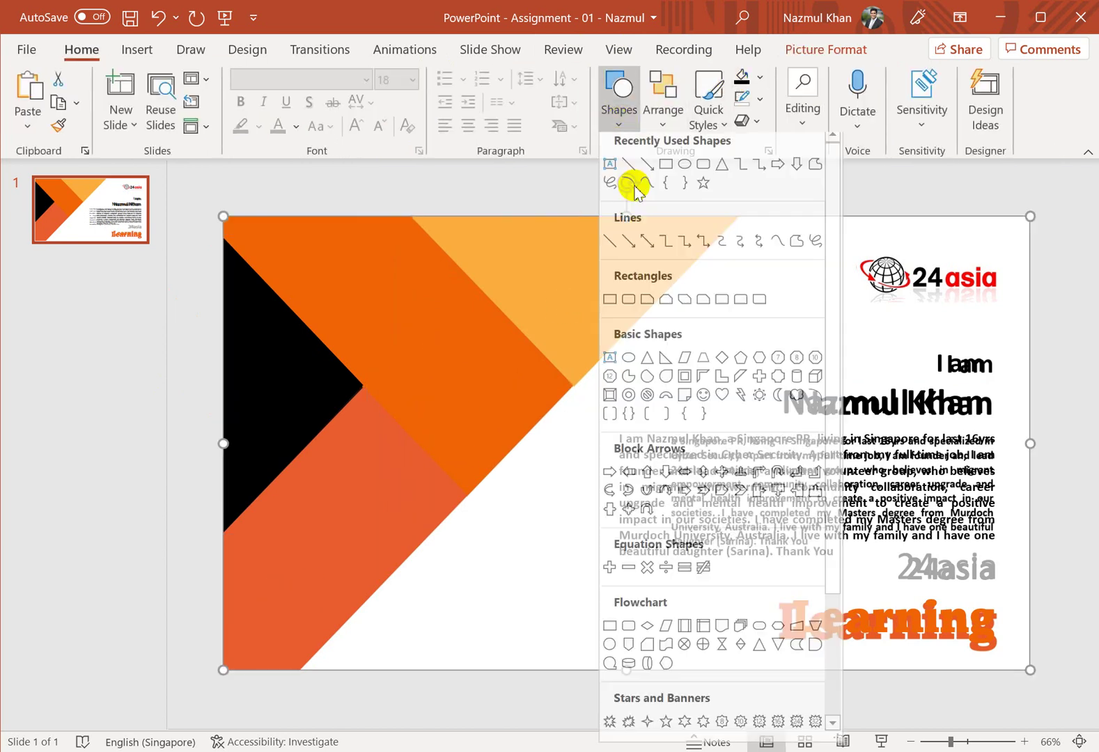
left_click(667, 180)
mouse_move(683, 354)
left_mouse_down()
mouse_move(716, 596)
mouse_move(702, 639)
mouse_move(828, 667)
left_mouse_up()
left_click_drag(750, 455, 488, 293)
left_click_drag(492, 174, 369, 171)
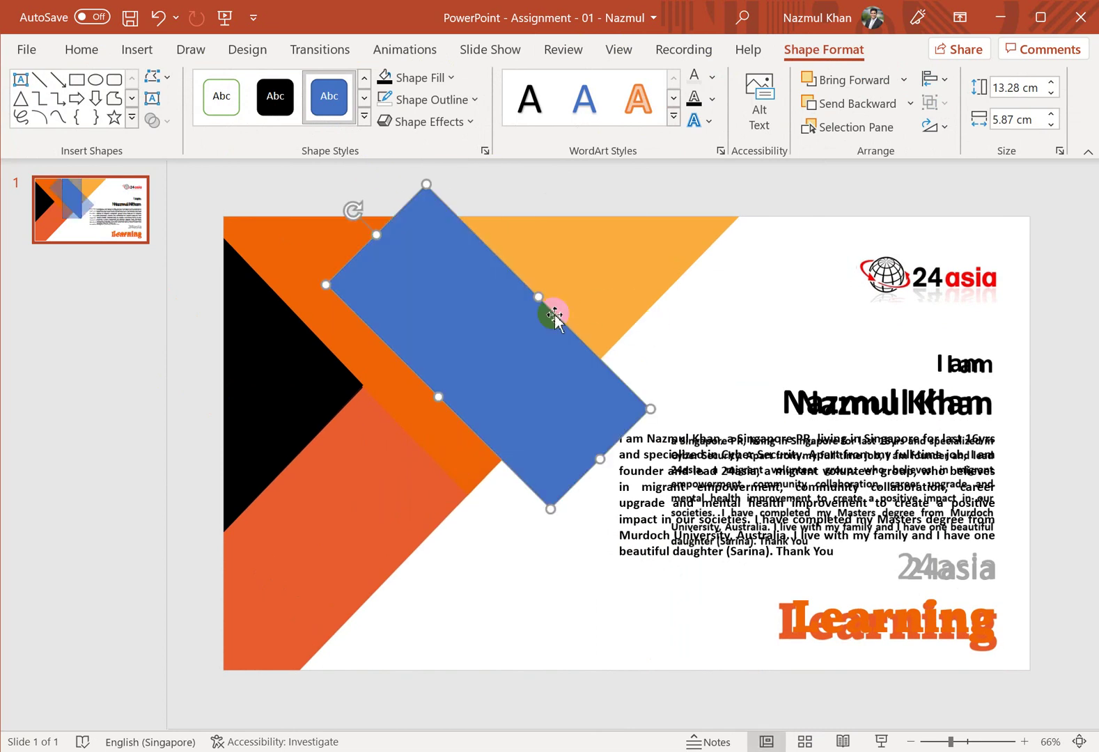
Step: Give the rectangle no fill and a dark outline
left_click(450, 78)
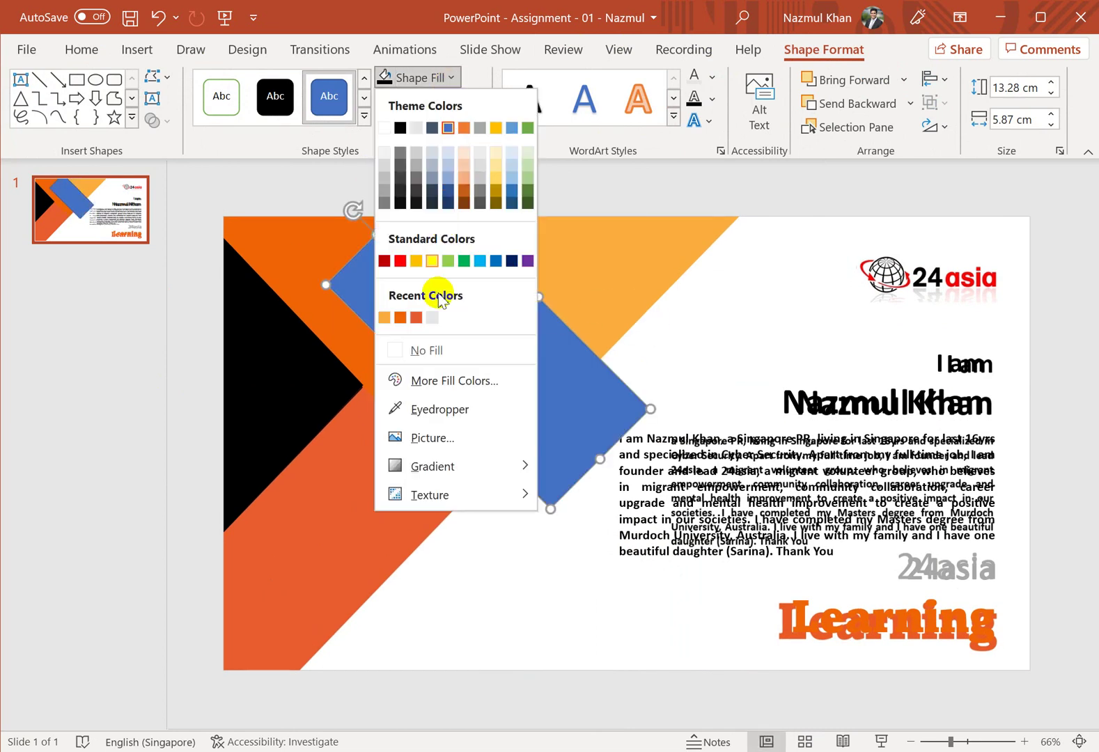
left_click(433, 348)
left_click(449, 100)
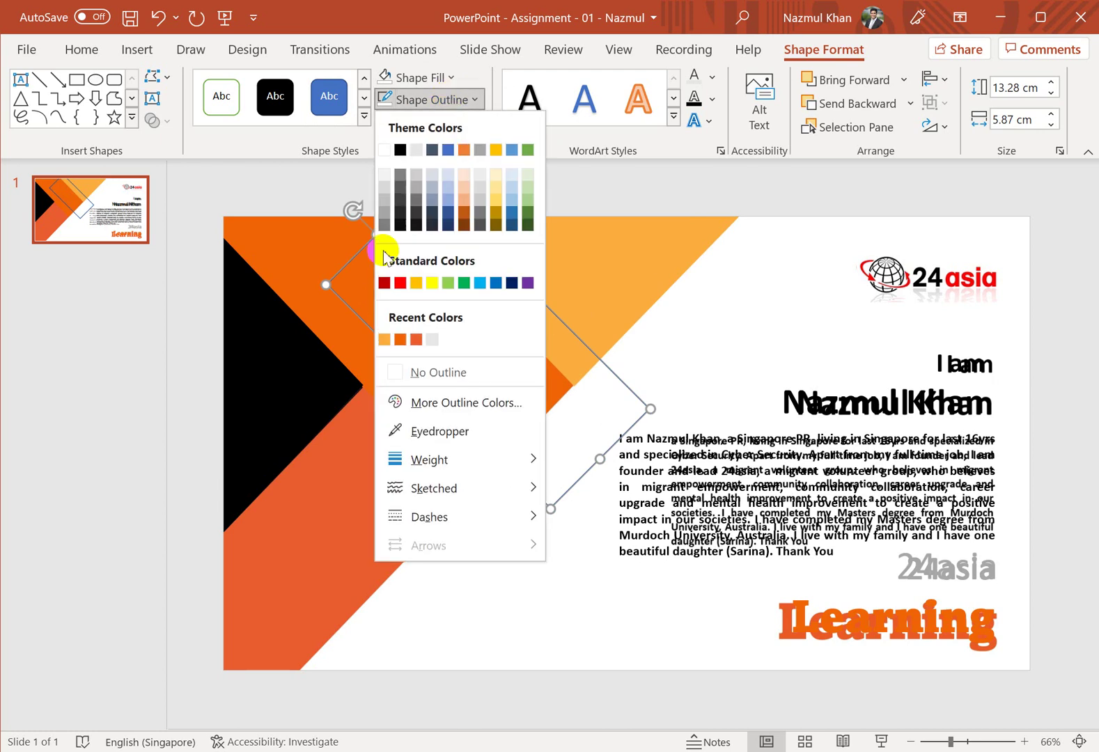
left_click(399, 147)
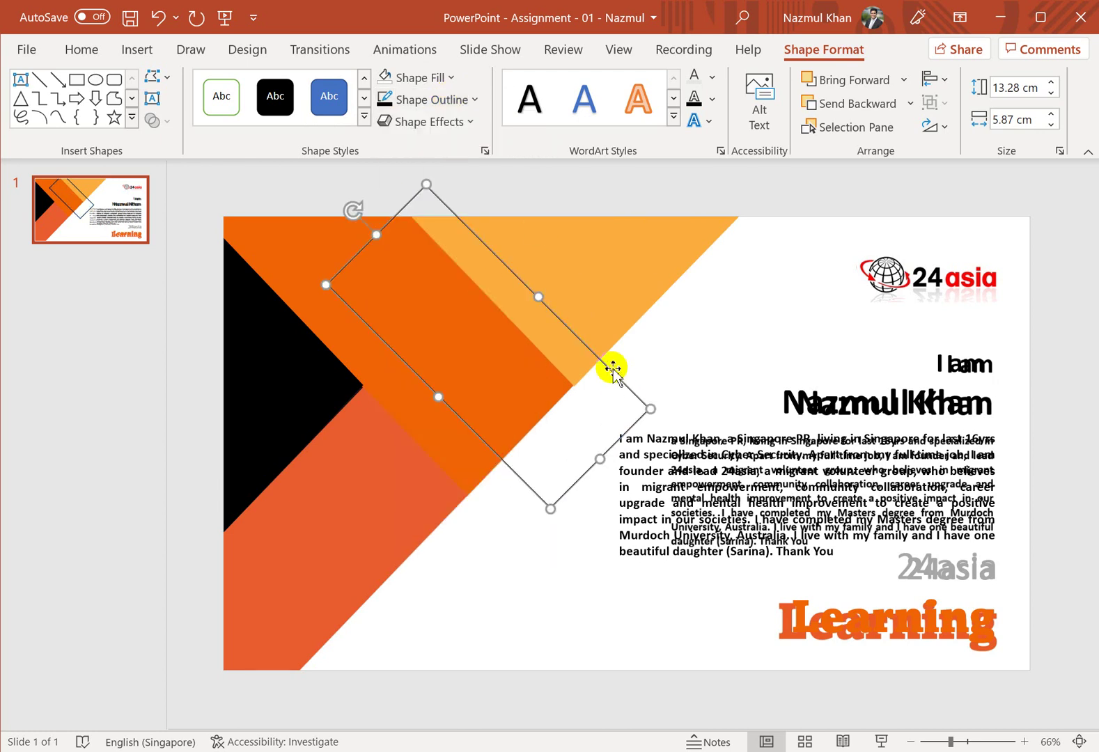
key("ctrl+v")
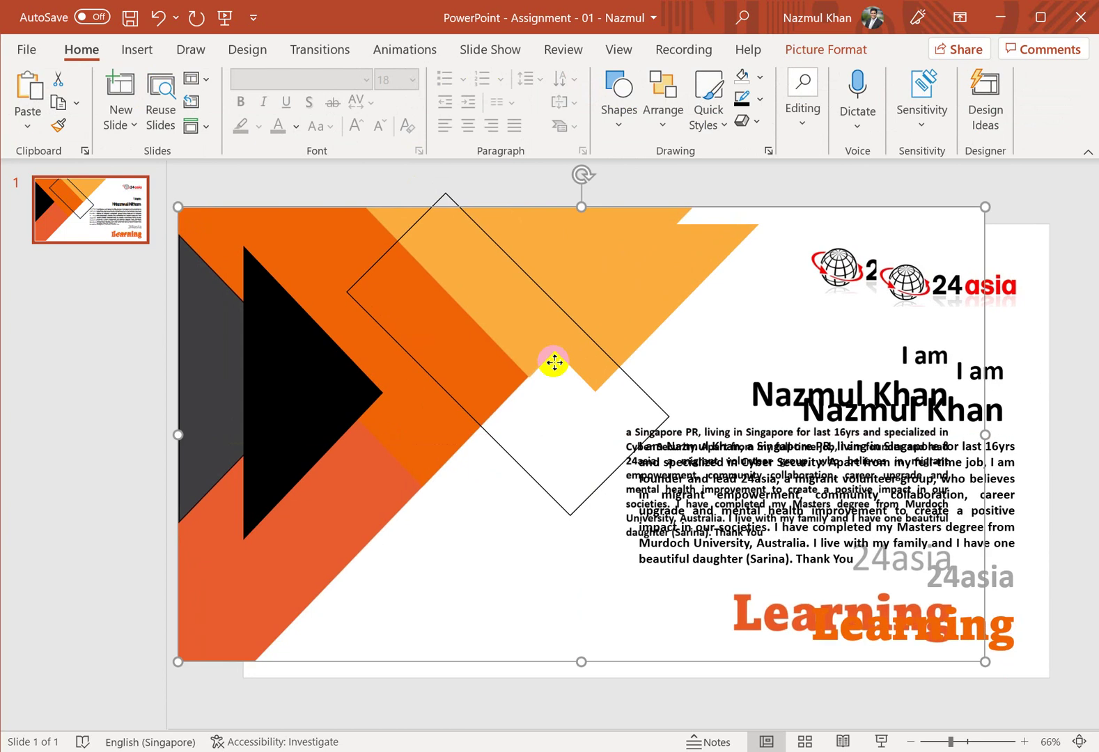
key("ctrl+z")
Step: Move and resize the rectangle to 16.43 × 6.24 cm along the diagonal orange band
left_click(619, 383)
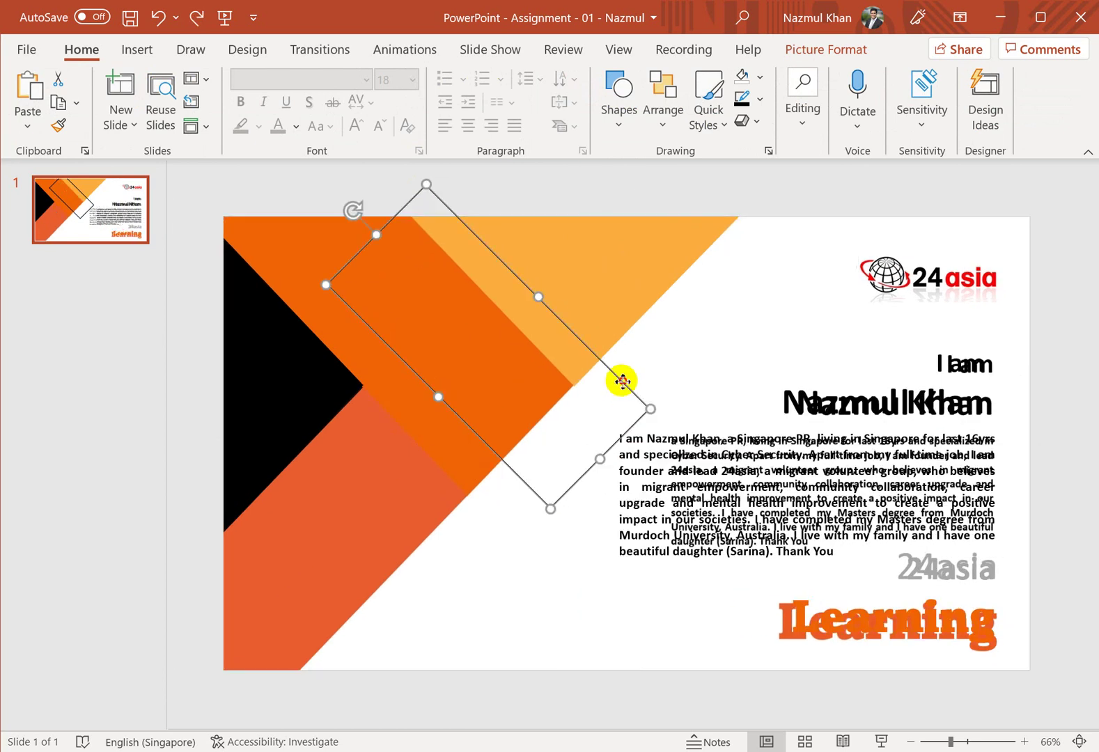
left_click_drag(619, 383, 538, 370)
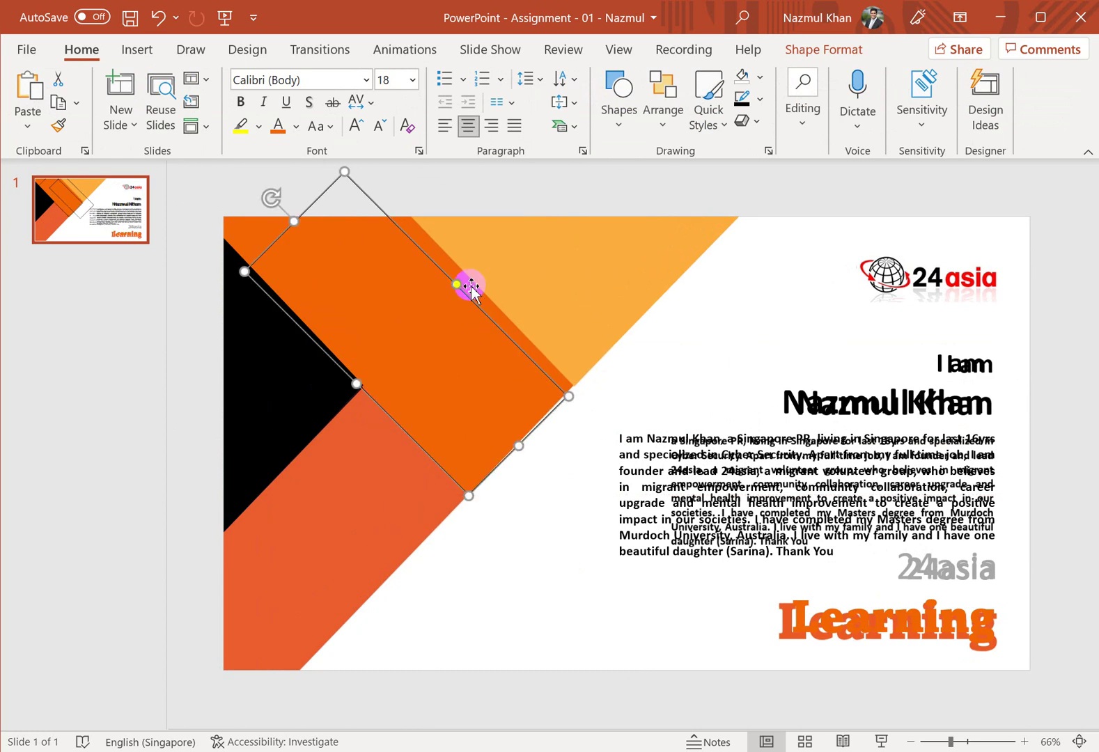
left_click_drag(457, 284, 467, 273)
left_click_drag(299, 224, 238, 173)
left_click_drag(330, 409, 336, 404)
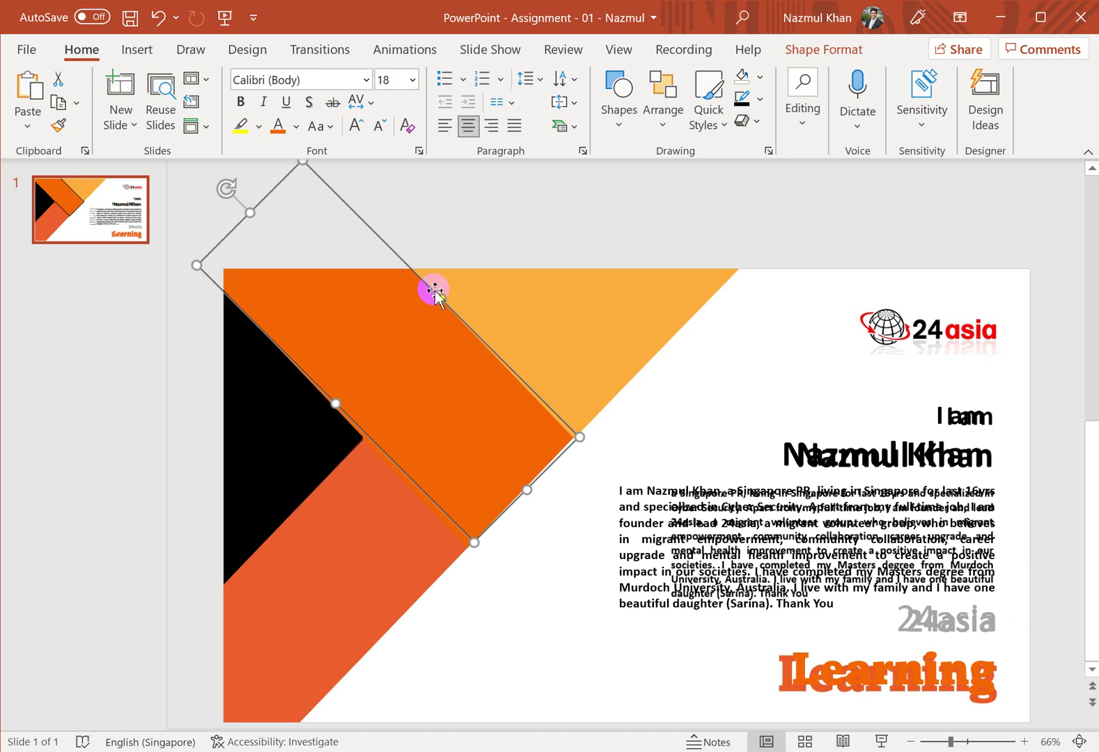
left_click(801, 47)
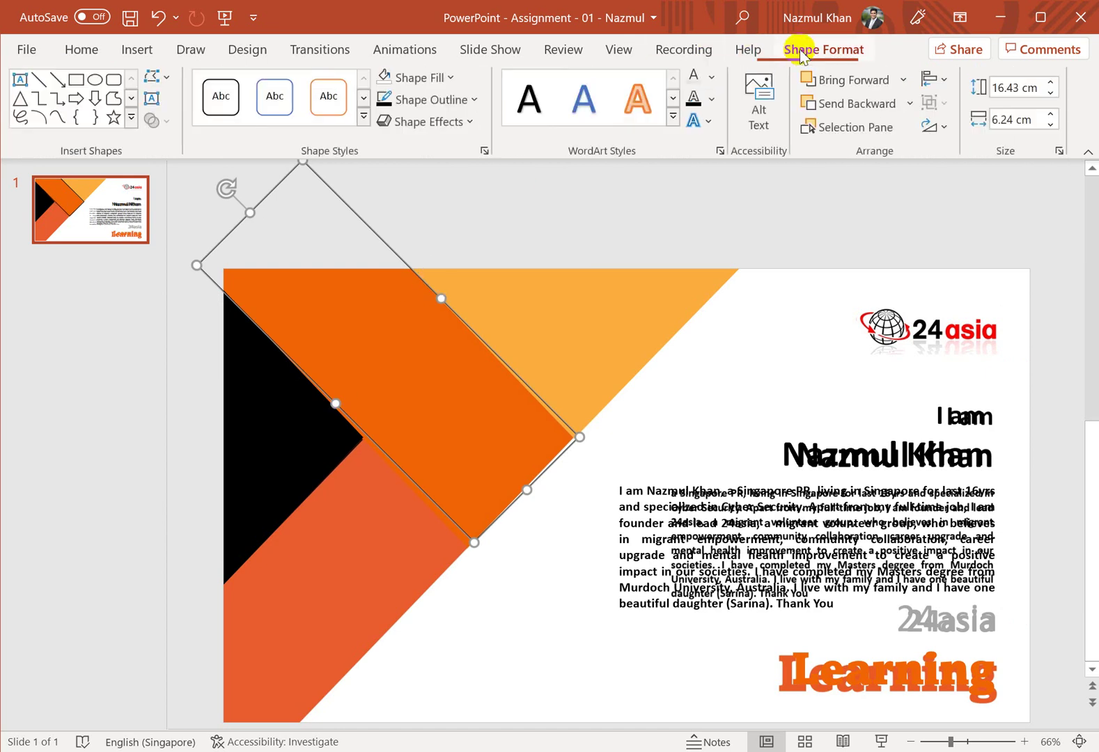
Step: Fill the rotated rectangle with the band's orange using the eyedropper and set No Outline
left_click(411, 77)
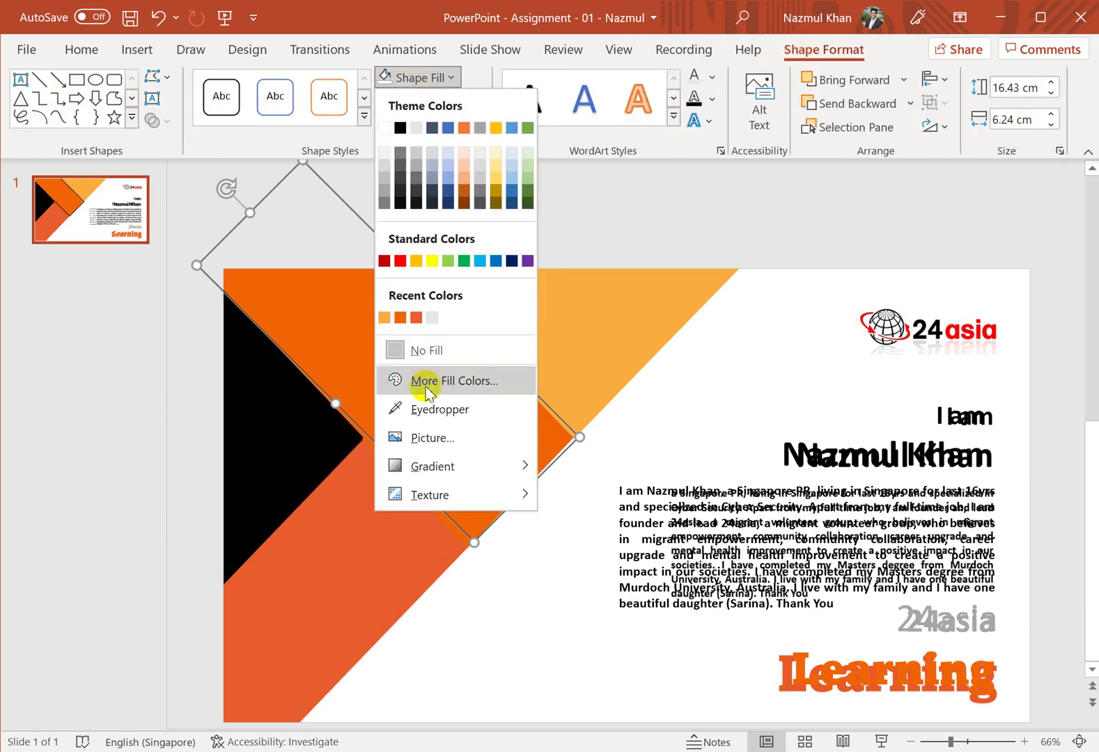
left_click(425, 409)
left_click(404, 337)
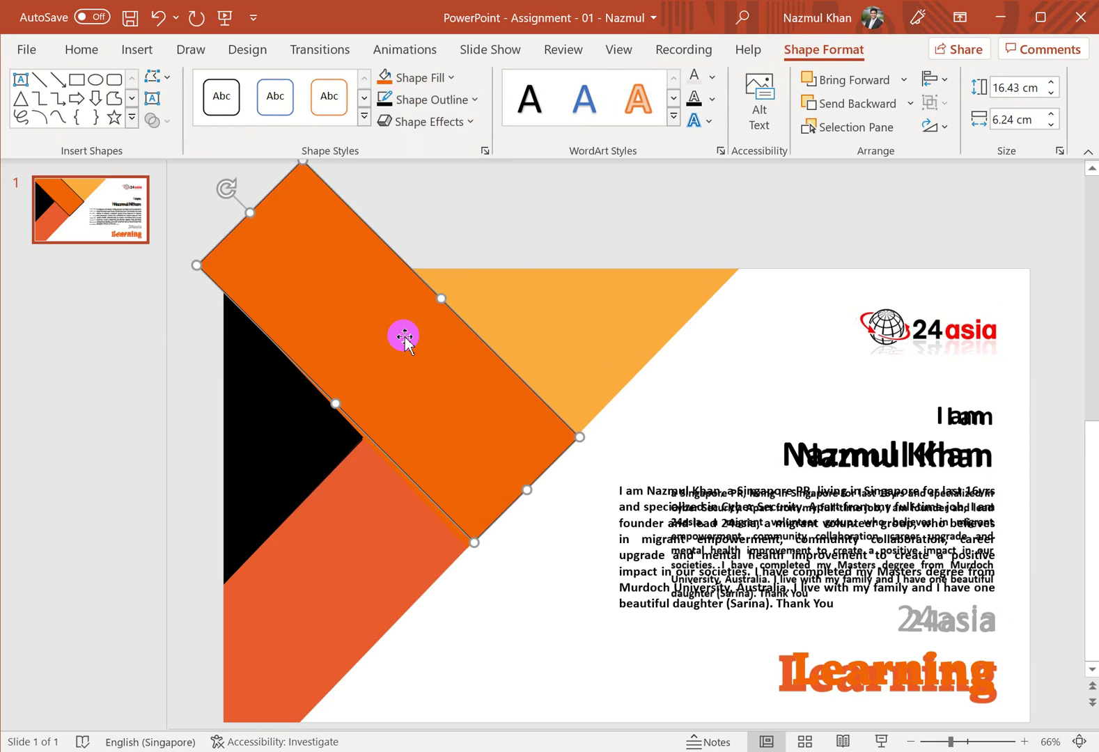
left_click(459, 105)
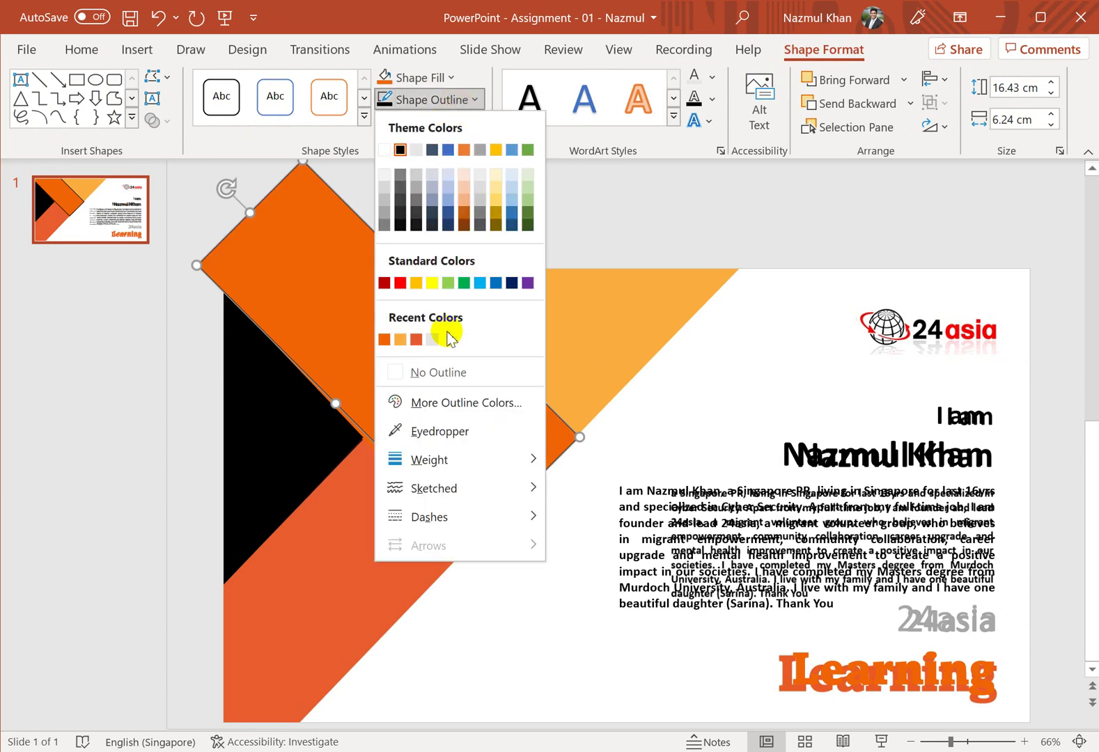
left_click(443, 368)
left_click(509, 230)
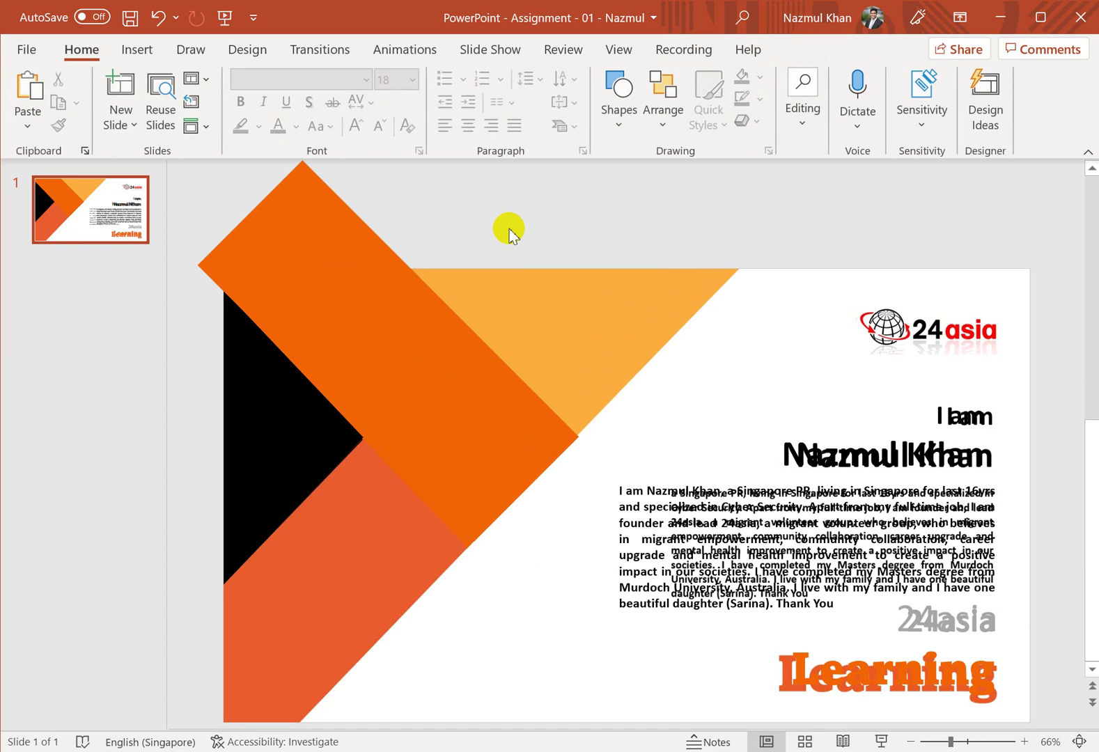
left_click(360, 372)
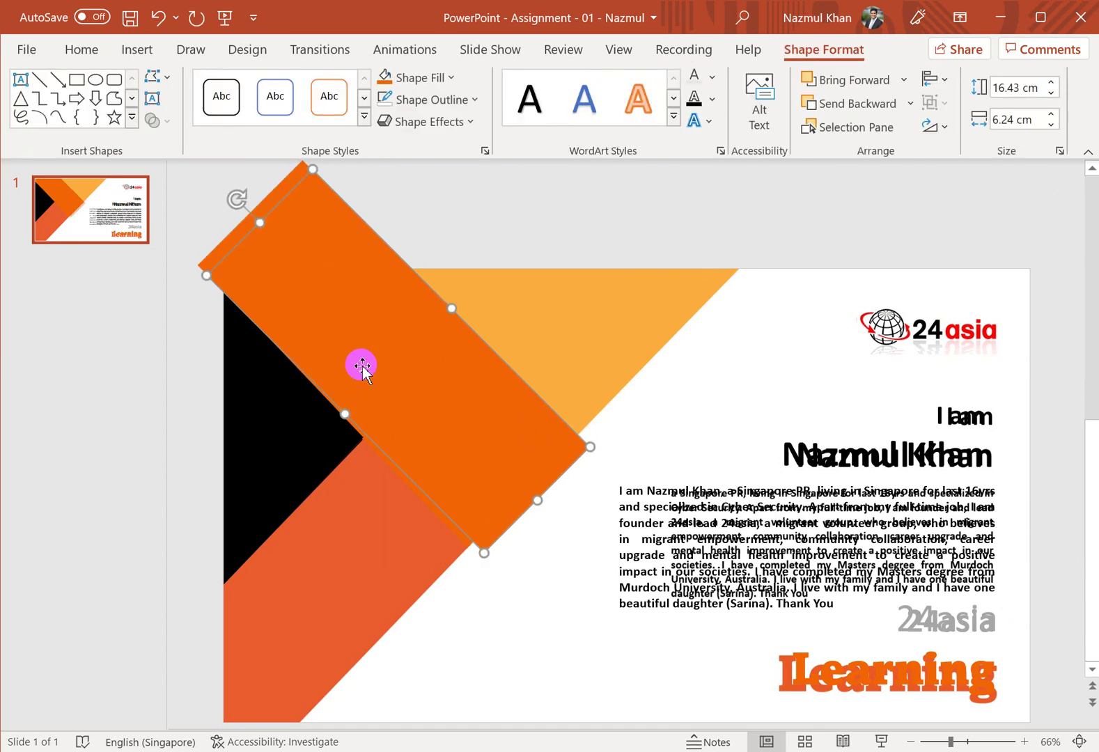
Step: Copy the orange rectangle, fill it with sampled salmon, rotate it steeper, and place it below the black triangle
left_click_drag(361, 372, 712, 576, "ctrl")
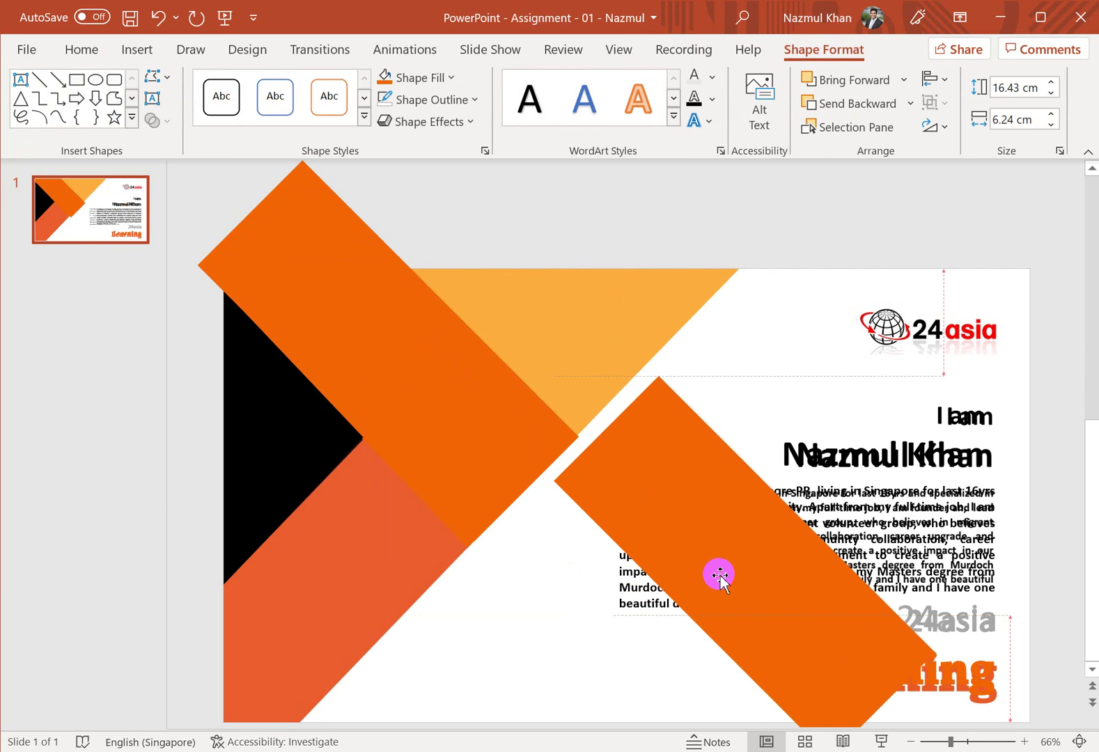
left_click(424, 78)
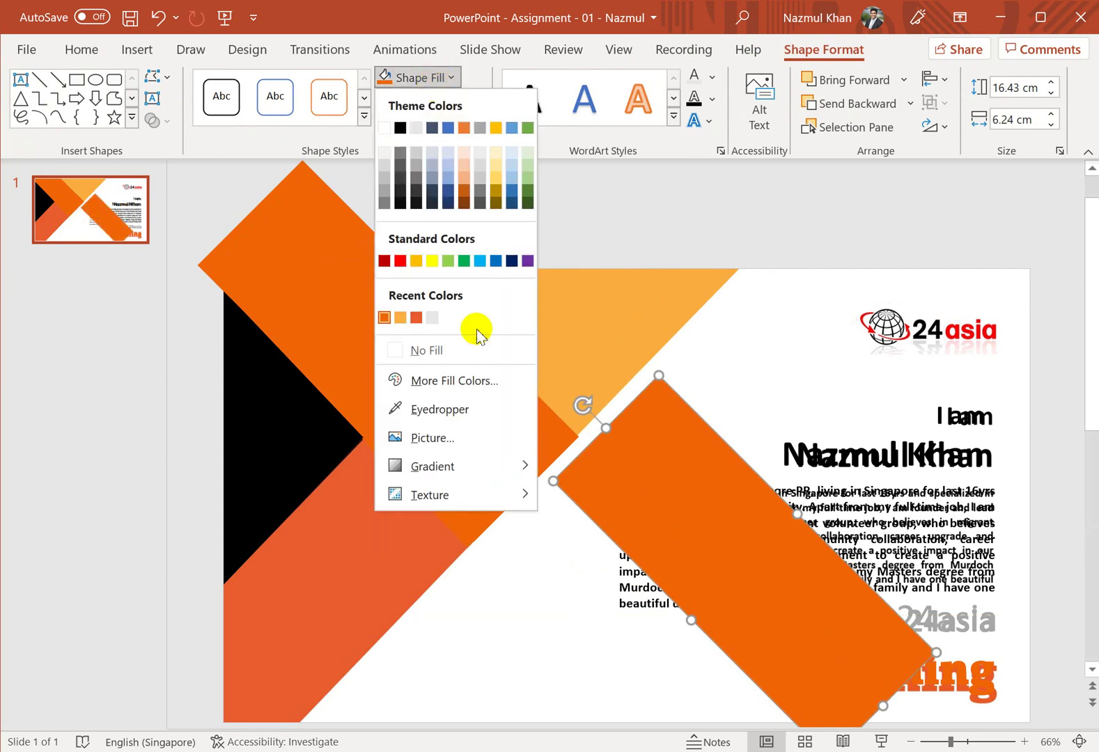
left_click(431, 407)
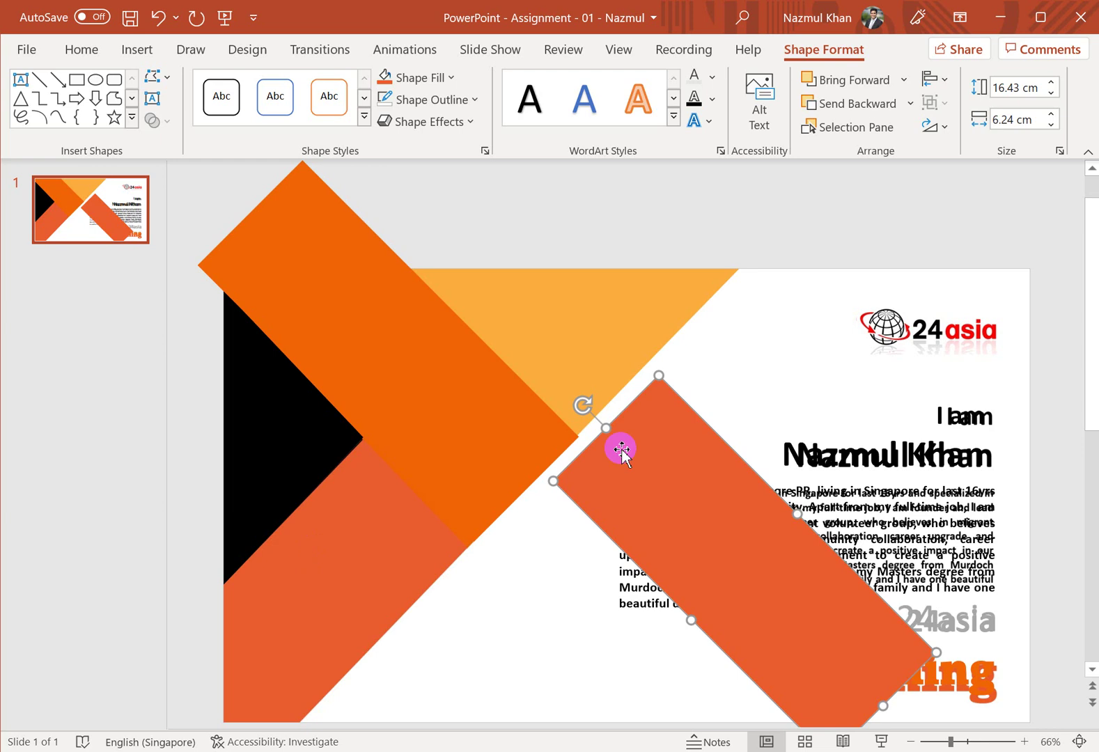
left_click_drag(580, 401, 827, 456)
left_click_drag(863, 374, 926, 423)
left_click_drag(793, 510, 373, 564)
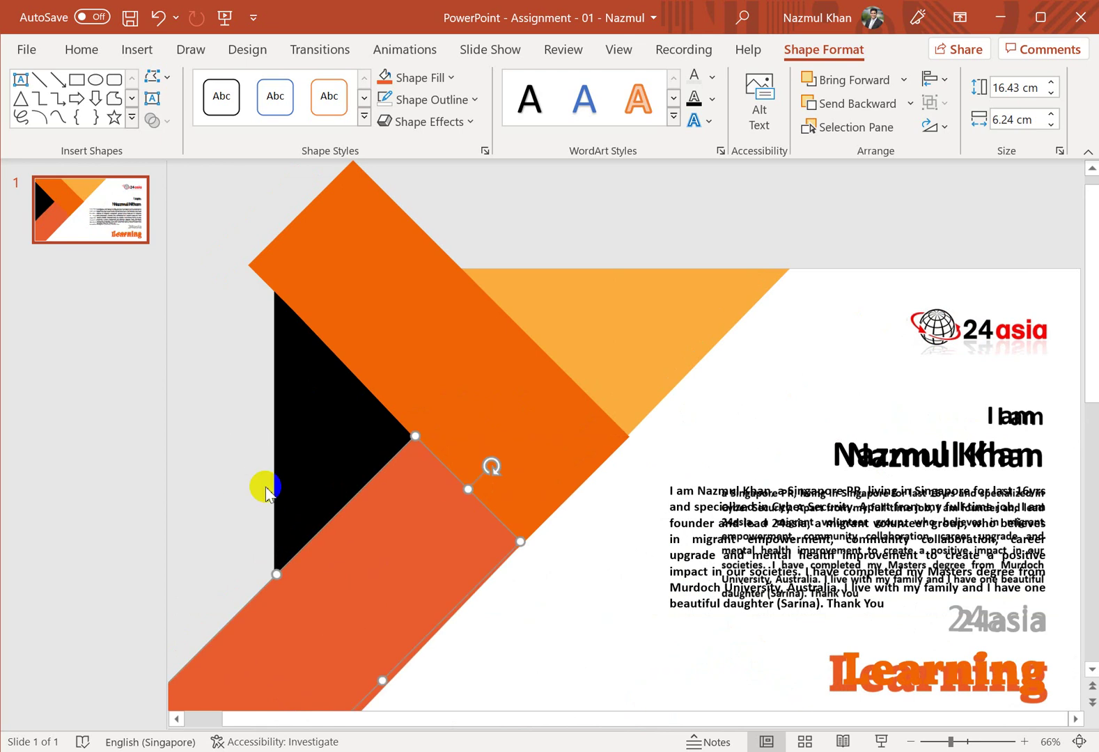
Step: Set the salmon rectangle to No Fill and give it a visible outline to see beneath it
left_click(428, 77)
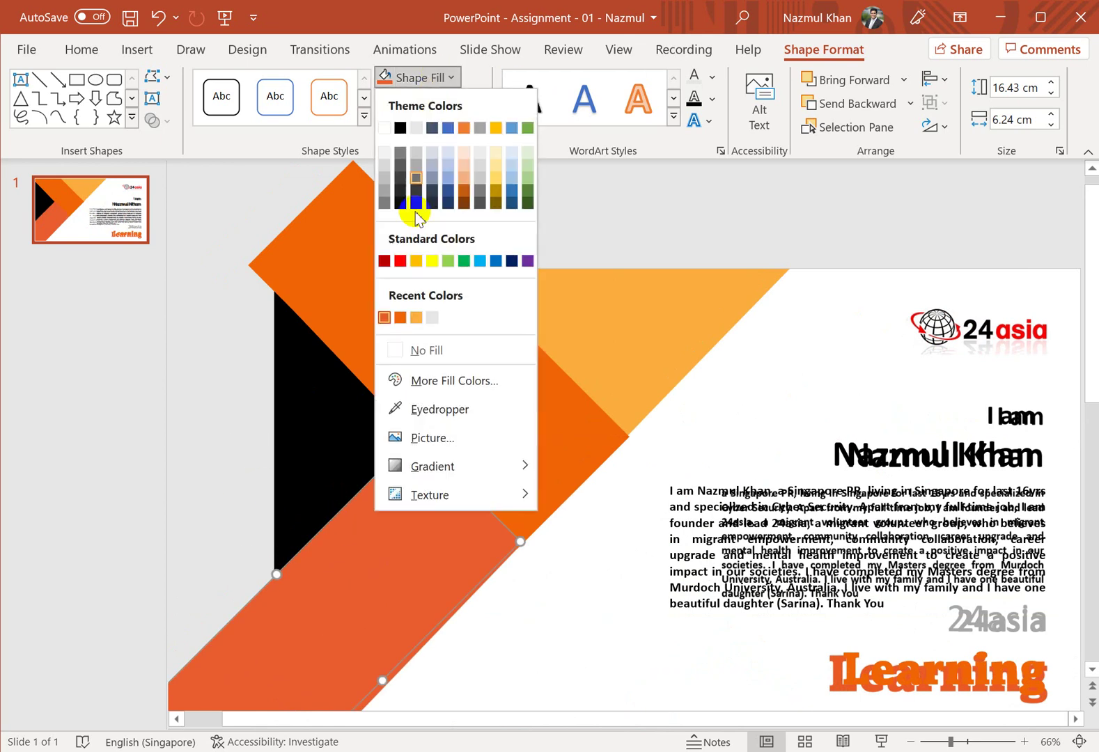
left_click(430, 348)
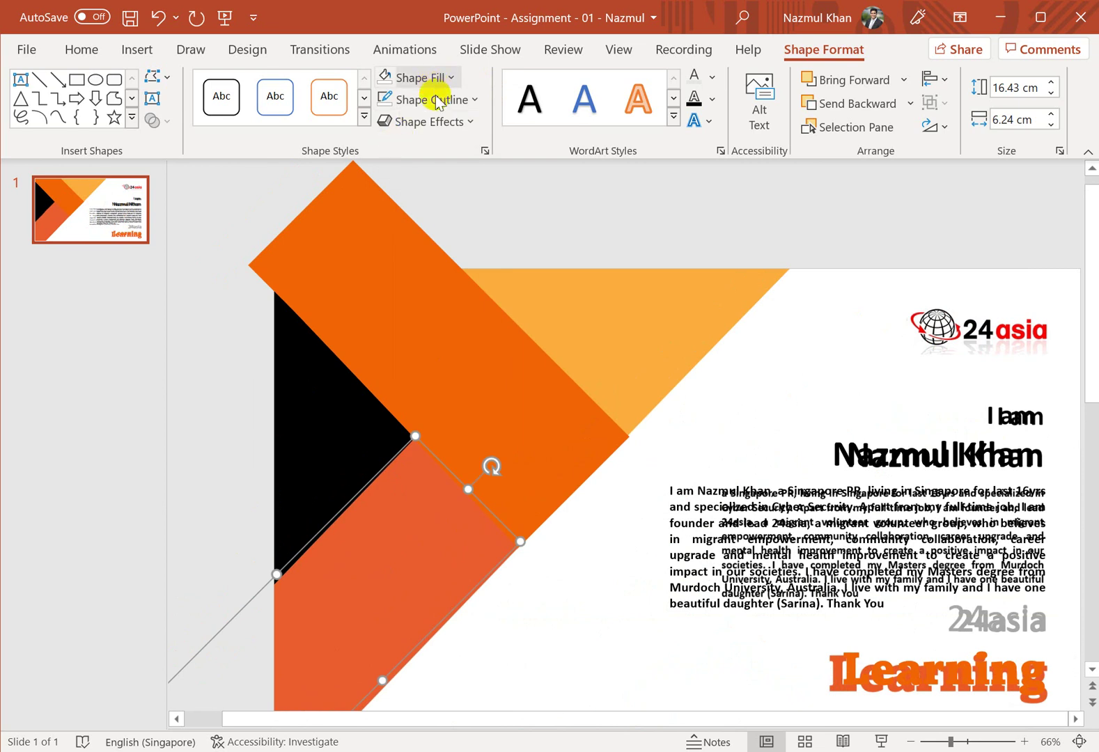
left_click(432, 99)
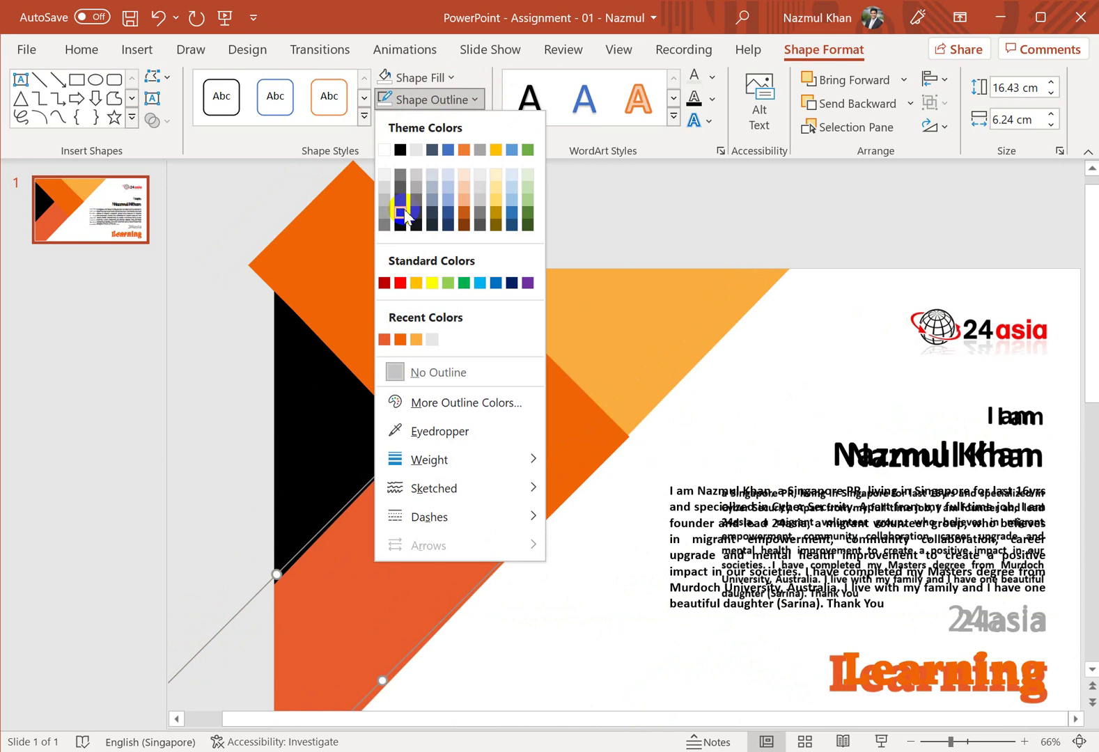
left_click(479, 282)
scroll(487, 543, "down", 2)
left_click(516, 375)
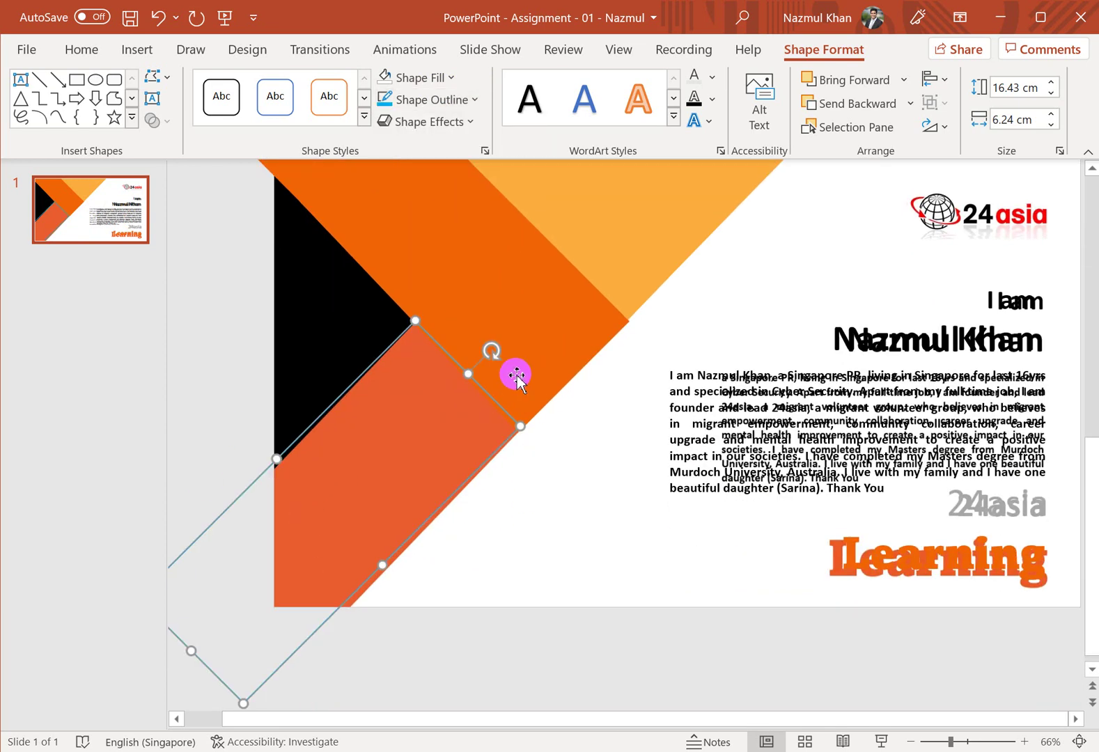
left_click_drag(495, 353, 509, 372)
left_click(400, 467)
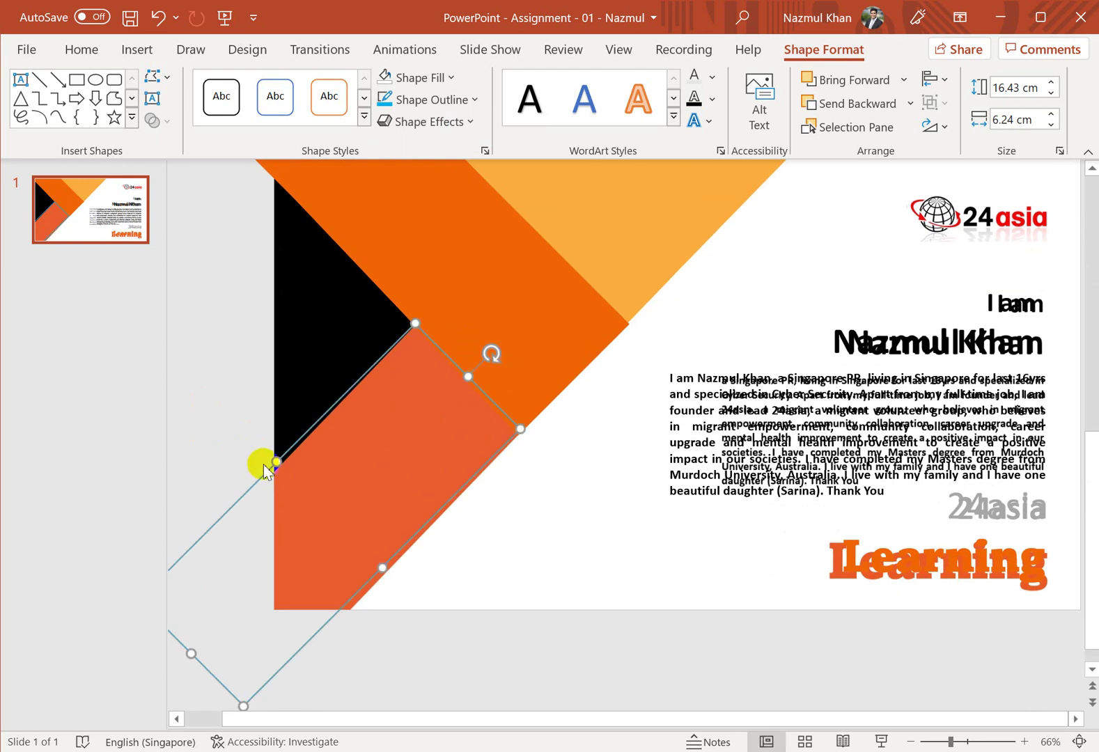
Step: Resize the rectangle to 12.91 × 6.12 cm and refill it with the eyedropper-sampled salmon colour
left_click_drag(278, 463, 279, 463)
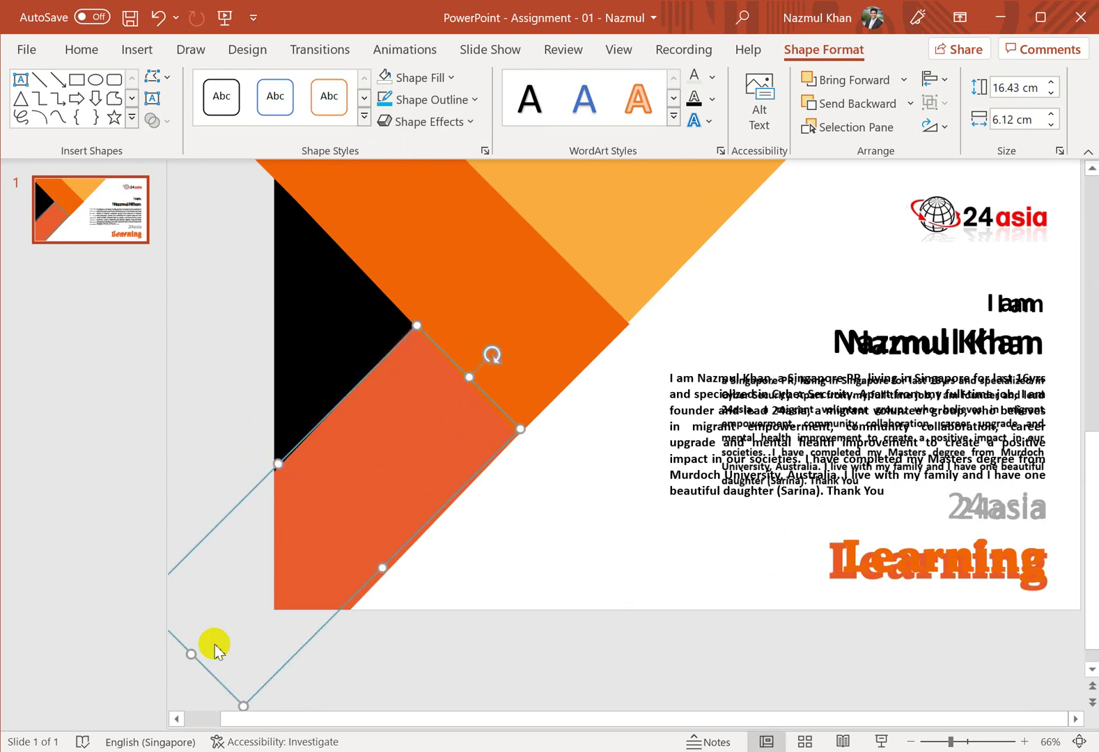
left_click_drag(195, 653, 262, 601)
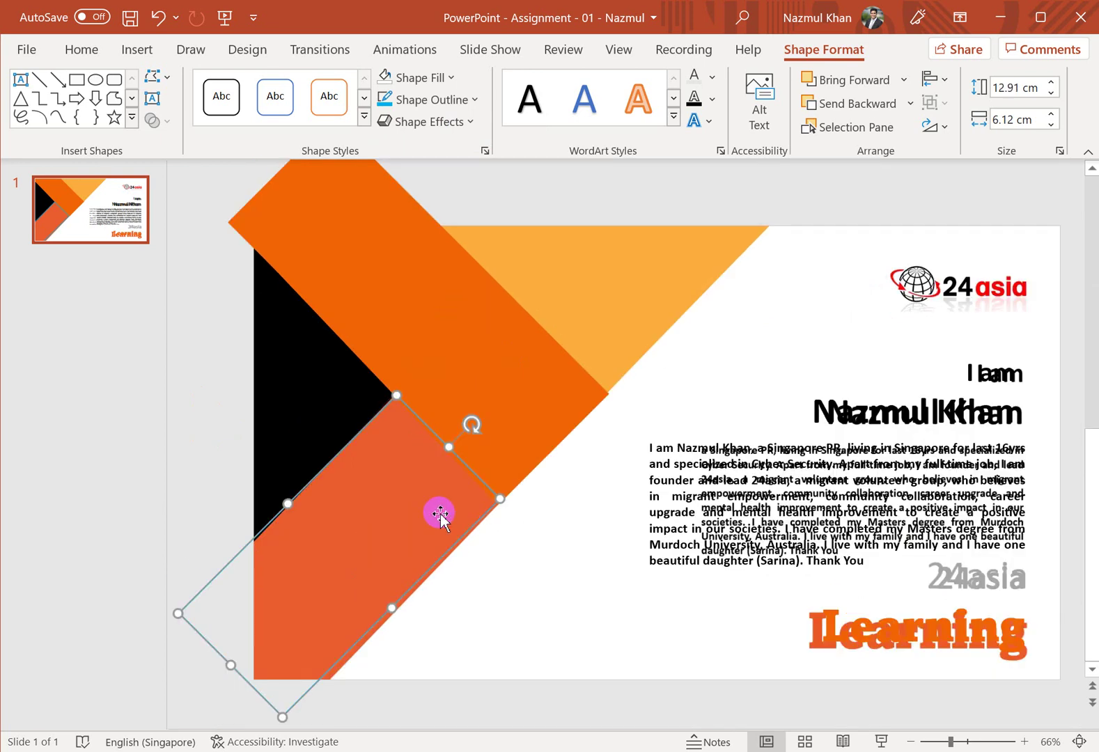
left_click(432, 77)
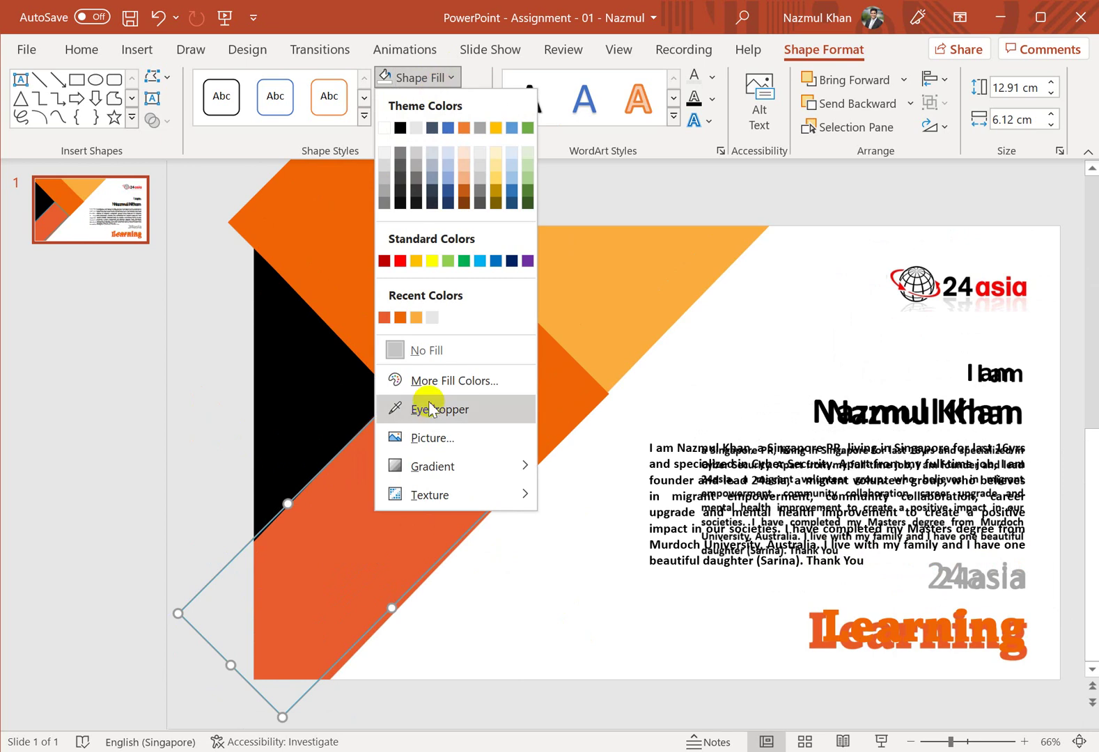
left_click(429, 409)
left_click(390, 463)
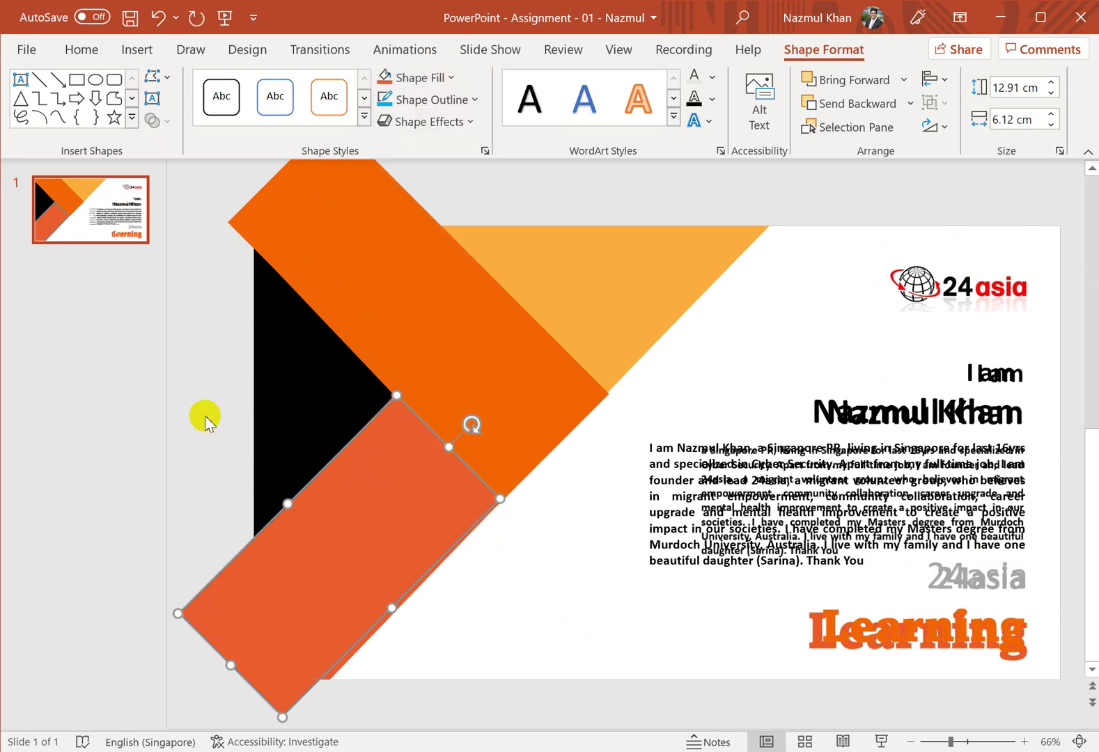
left_click(204, 418)
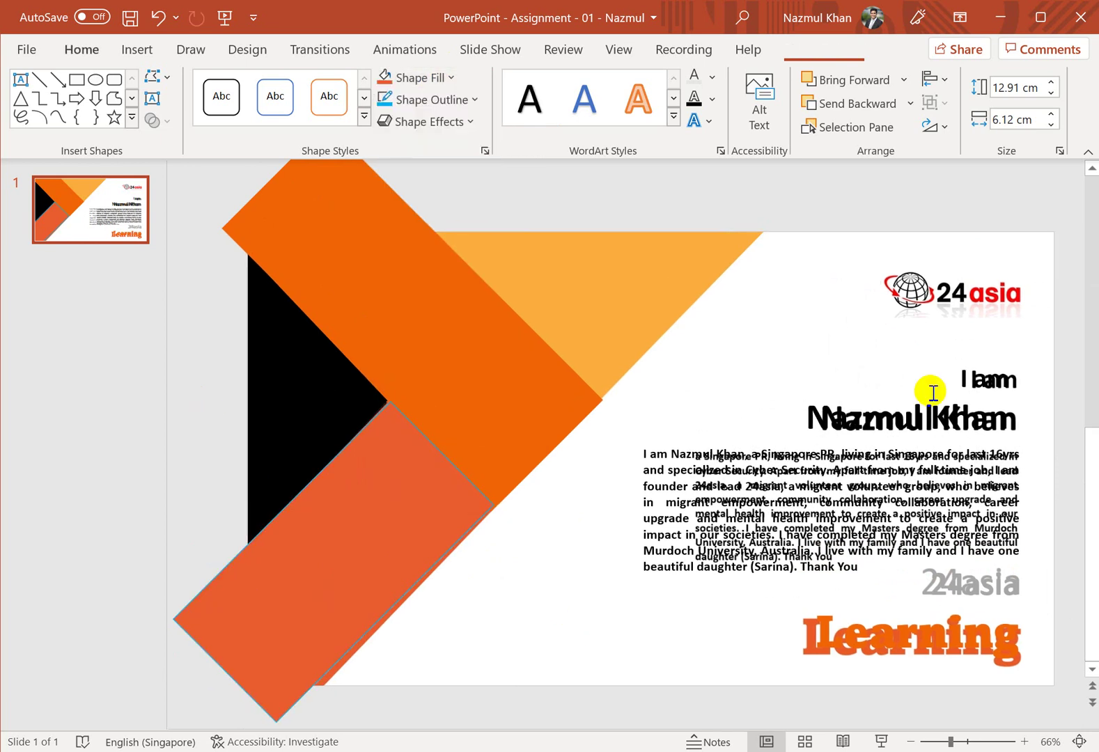
left_click(566, 611)
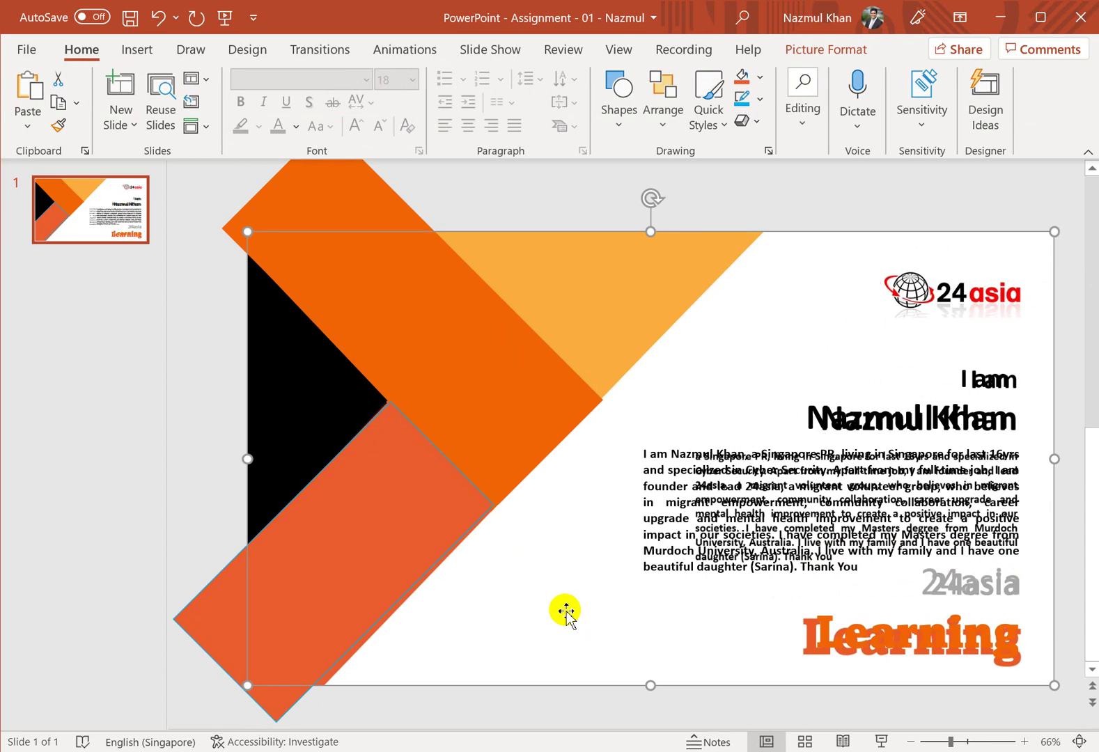
Step: Nudge the salmon rectangle into place and remove its outline
left_click(408, 533)
left_click_drag(408, 533, 389, 515)
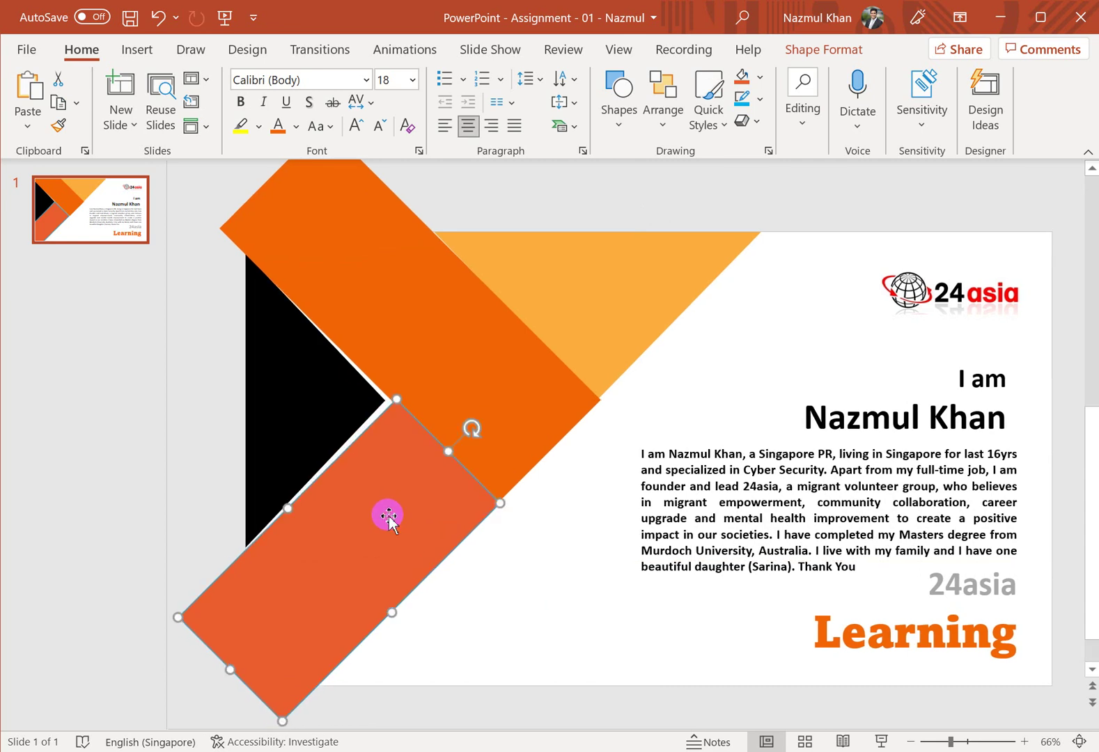
left_click(844, 68)
left_click(474, 99)
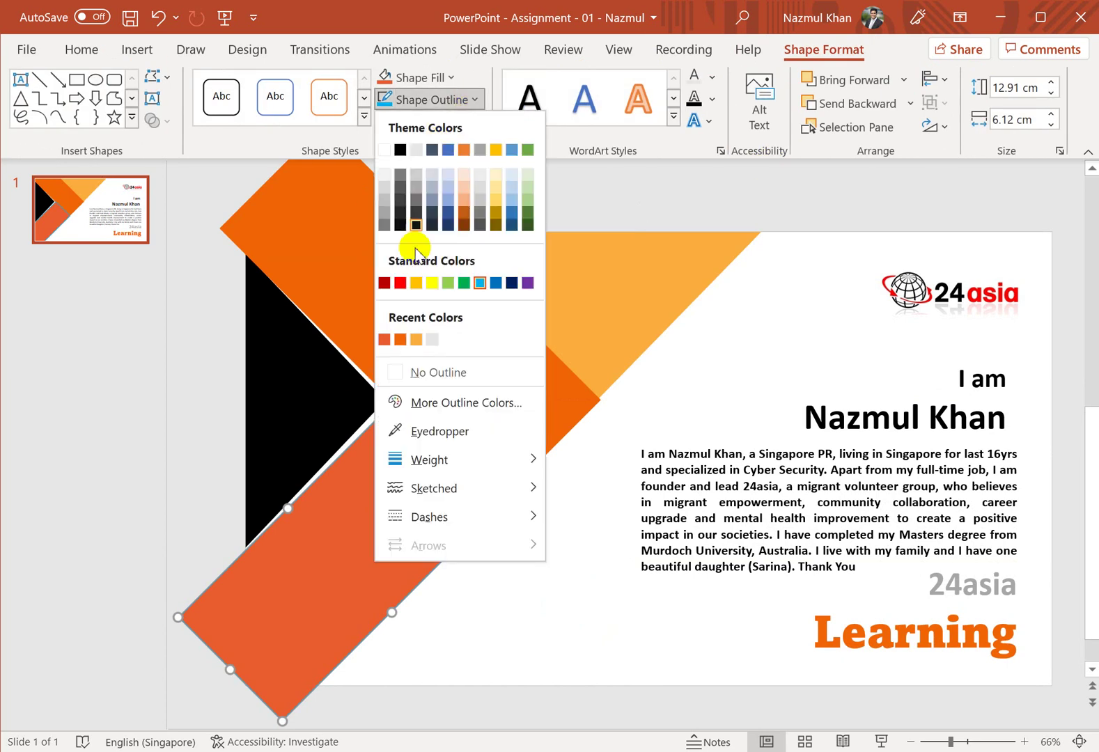
left_click(417, 372)
left_click(184, 409)
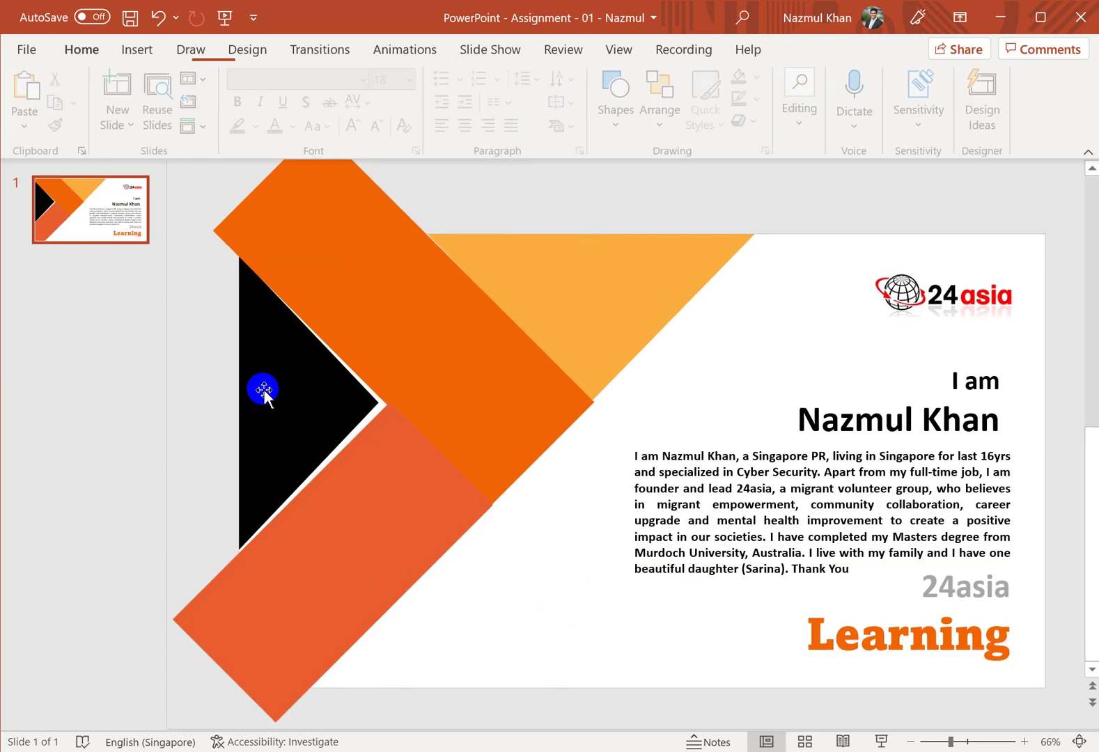
Step: Move and widen the black triangle to close the gap along its edges
left_click(269, 392)
double_click(388, 409)
left_click_drag(332, 405, 343, 405)
left_click(252, 409)
left_click_drag(248, 404, 234, 403)
left_click_drag(307, 402, 241, 411)
left_click(204, 397)
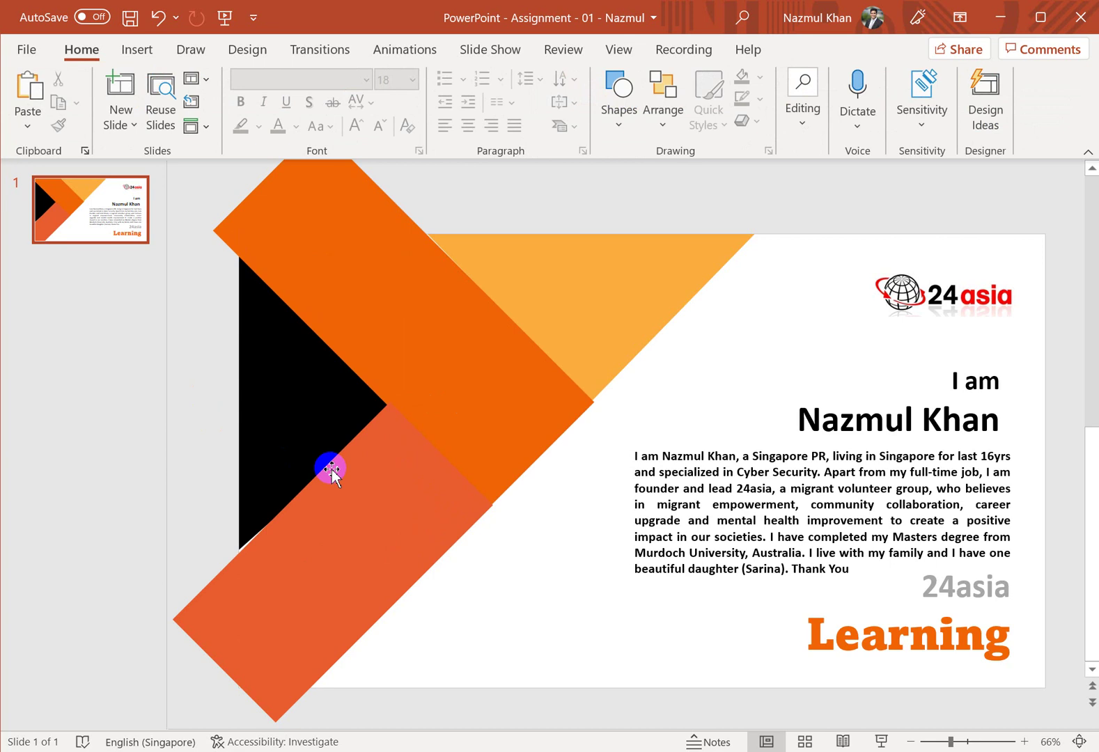
Step: Adjust the black triangle's bottom edge and shift the salmon rectangle to meet it flush
left_click(265, 464)
left_click_drag(324, 551, 319, 564)
left_click(168, 456)
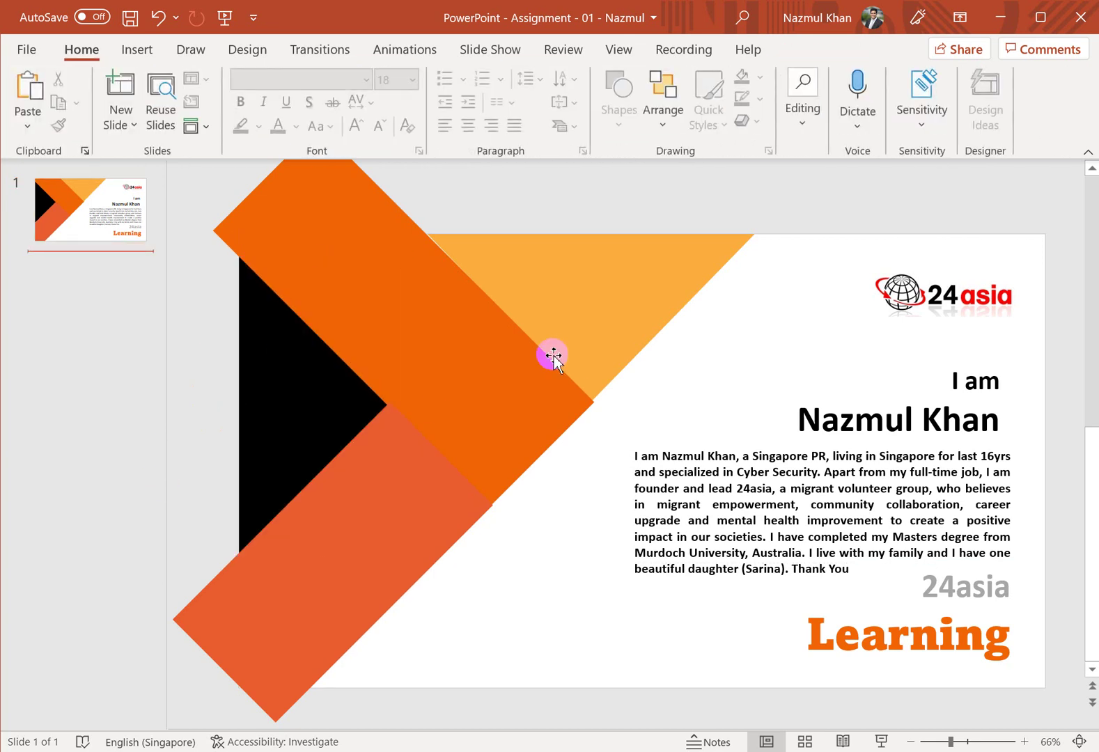
left_click(394, 501)
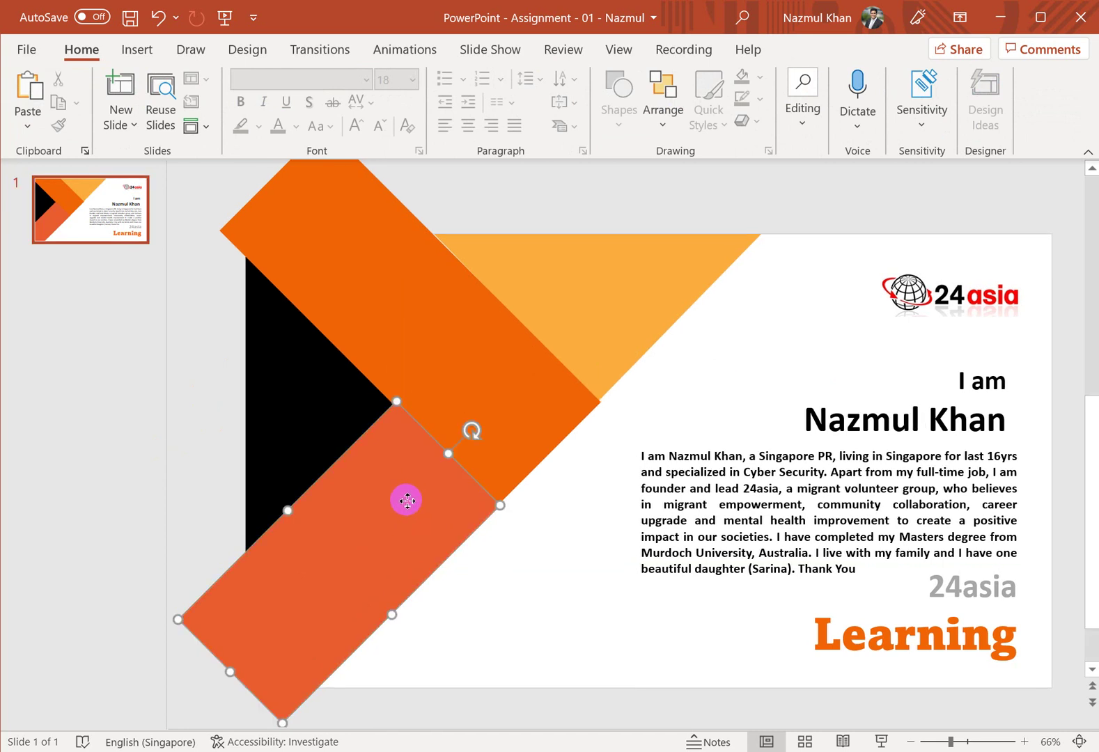
left_click_drag(388, 619, 383, 619)
left_click(194, 439)
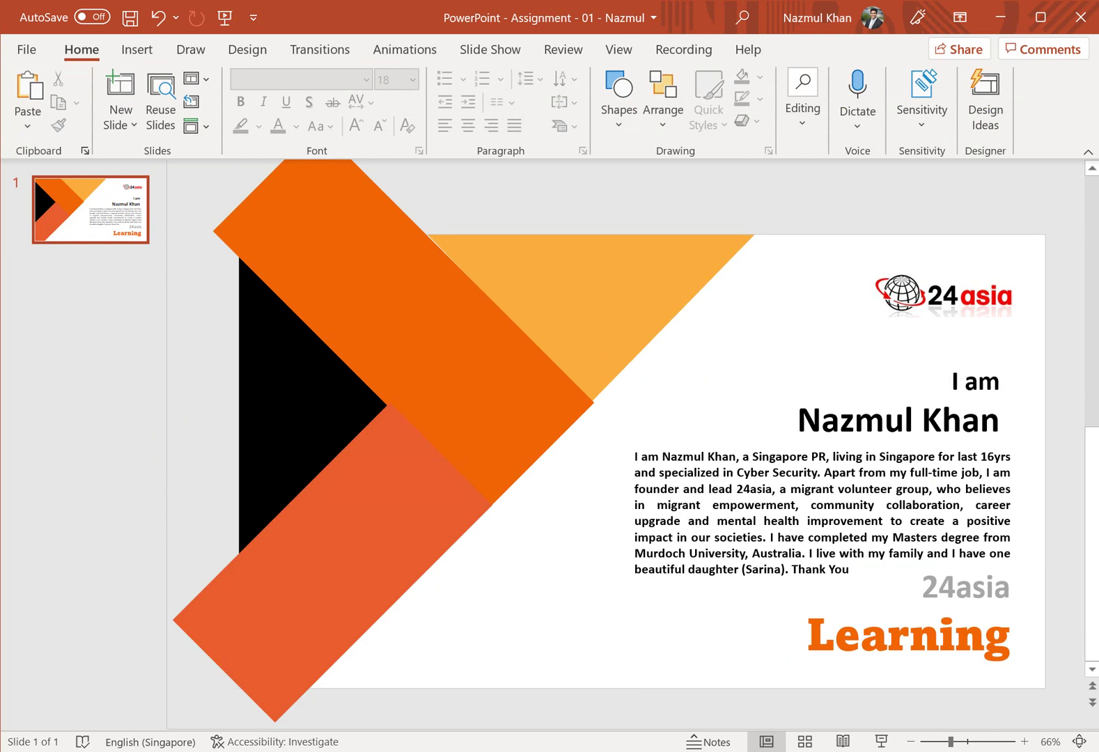
Step: Save the presentation to the Desktop, appending the author's surname to the existing file name
left_click(26, 51)
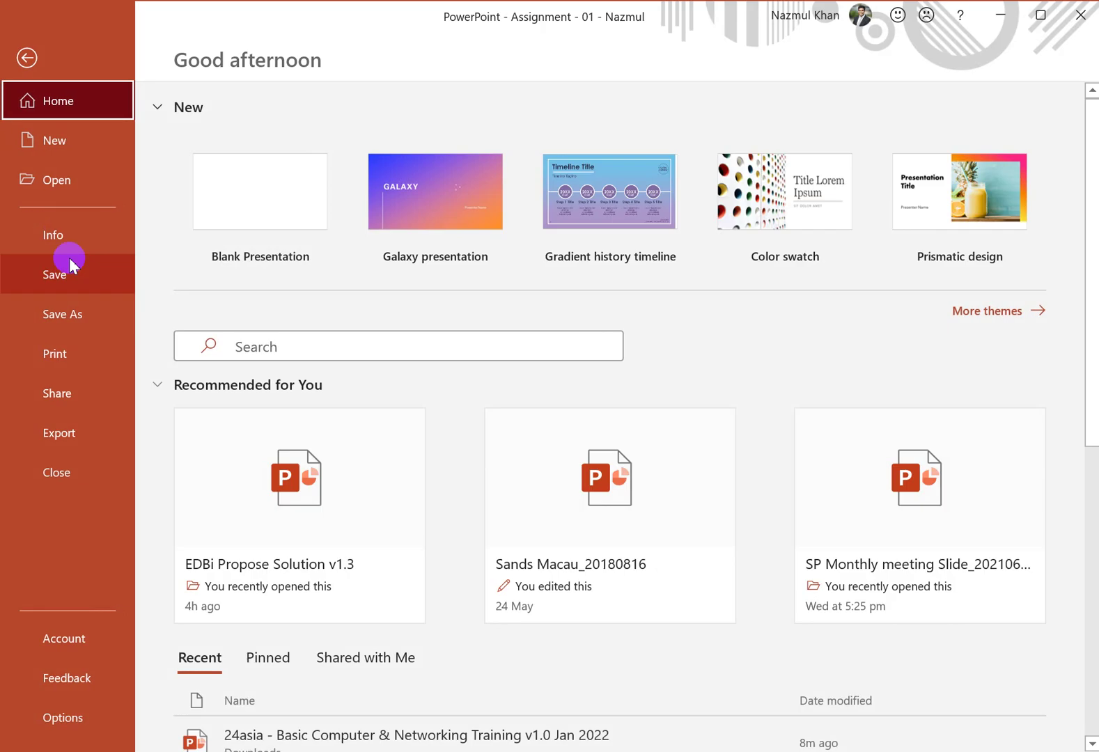
left_click(73, 314)
left_click(287, 461)
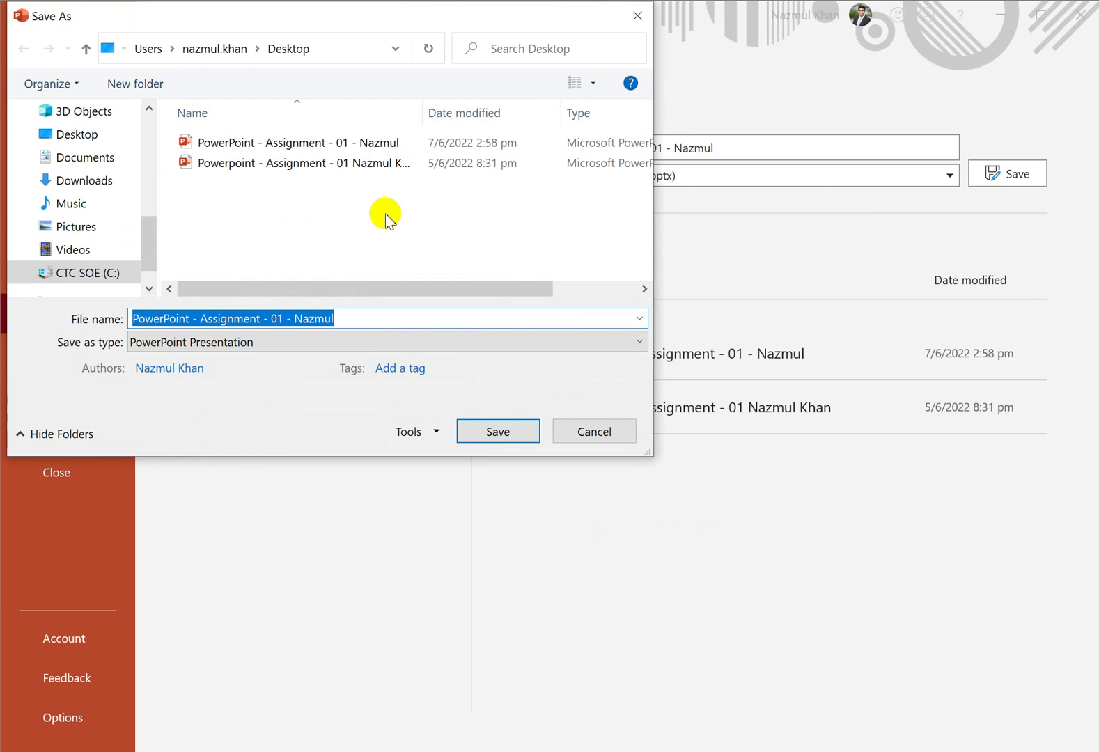
left_click(277, 143)
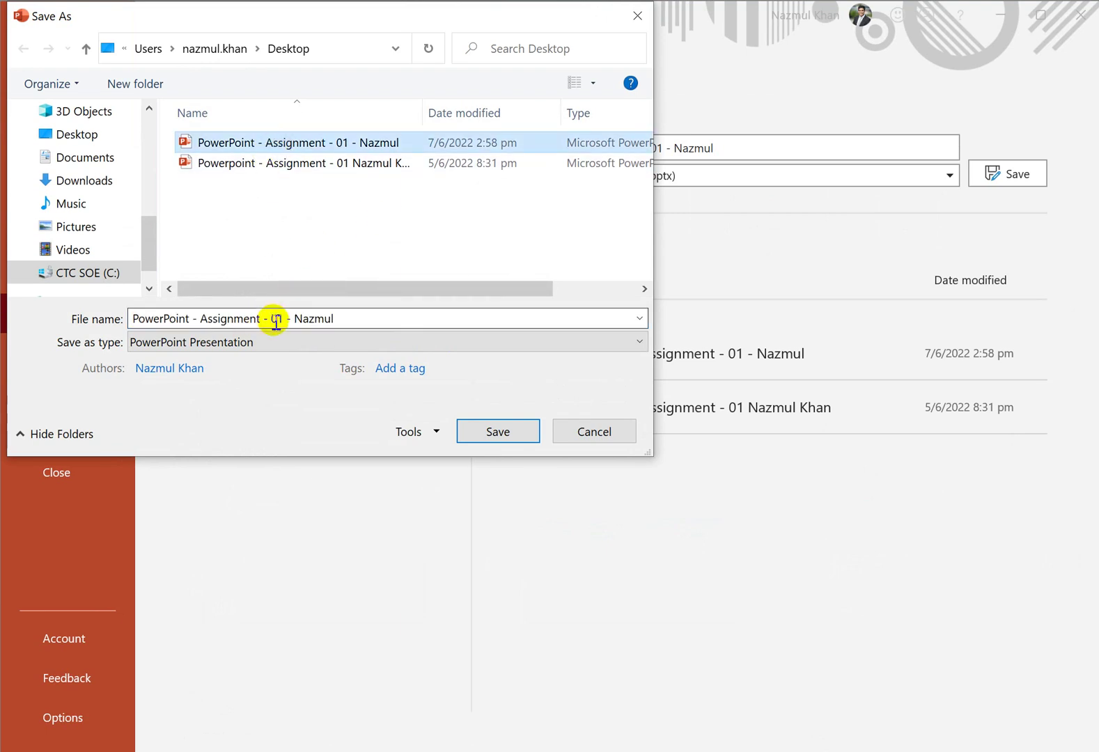
left_click(356, 319)
left_click(351, 320)
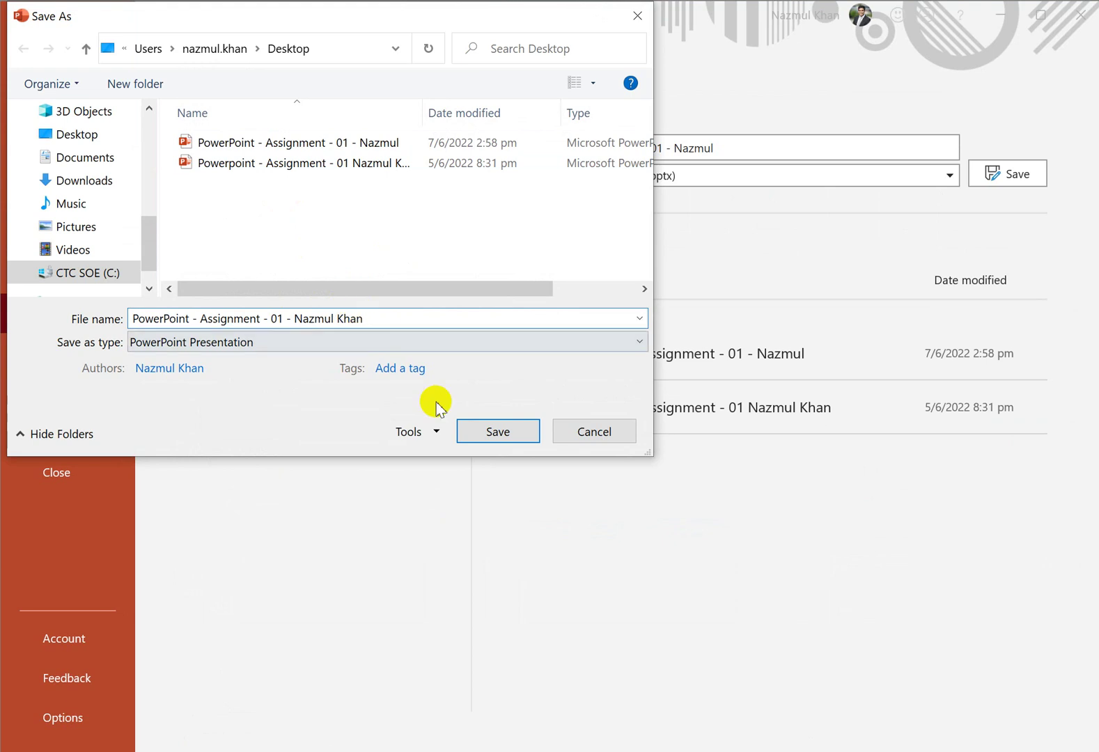
left_click(502, 430)
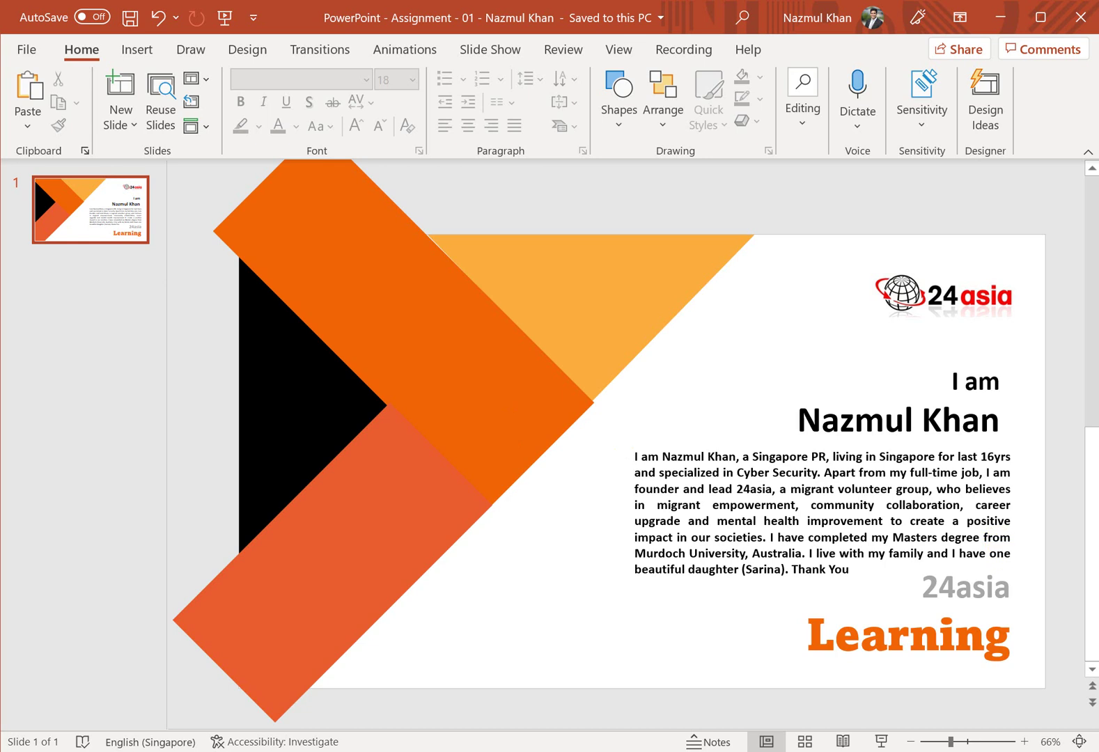
Step: Launch Snipping Tool from Start and snip the whole profile slide
left_click(86, 733)
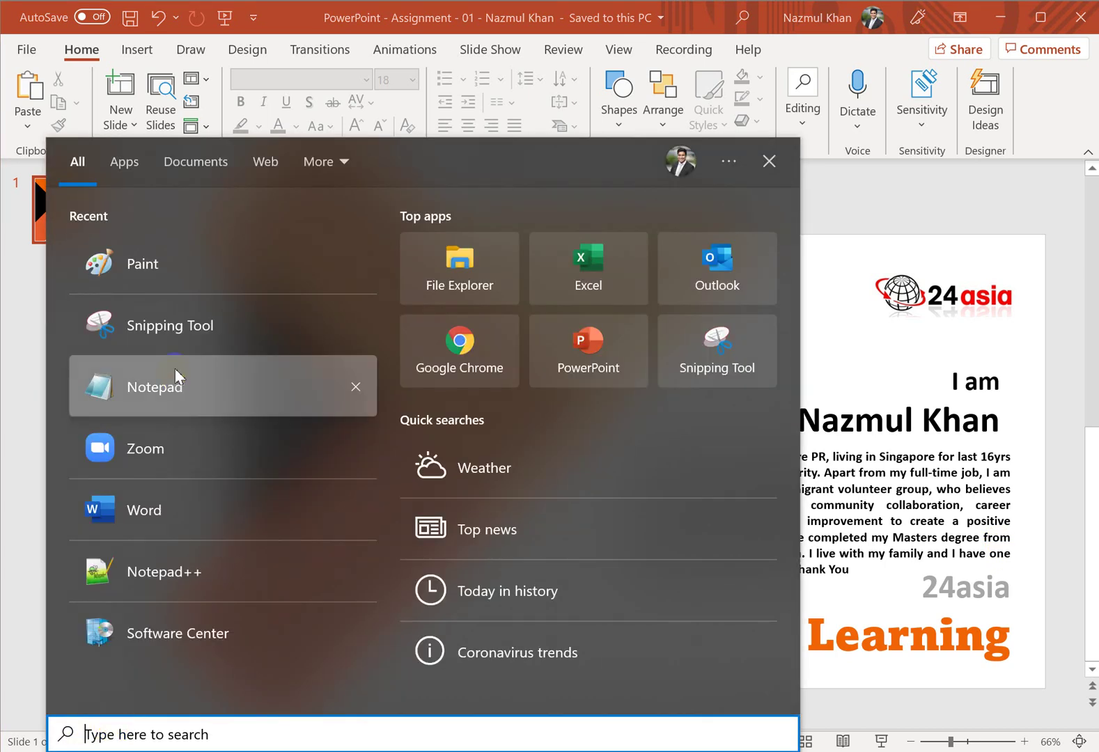
left_click(192, 339)
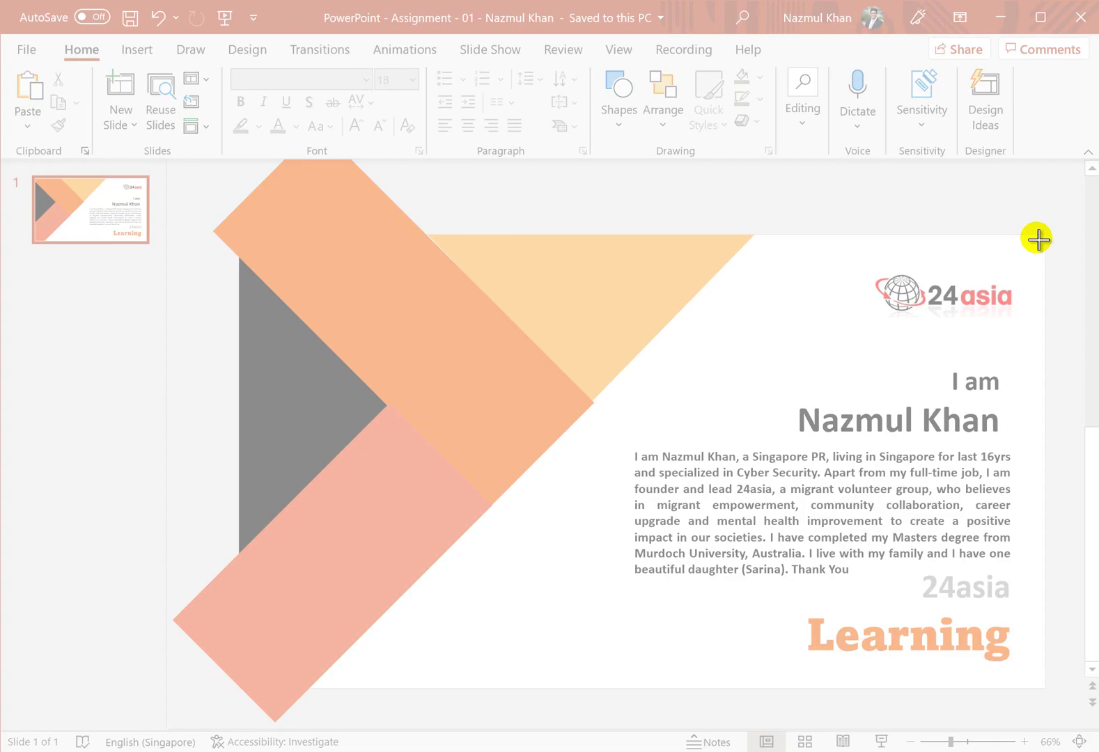
left_click_drag(1041, 237, 241, 687)
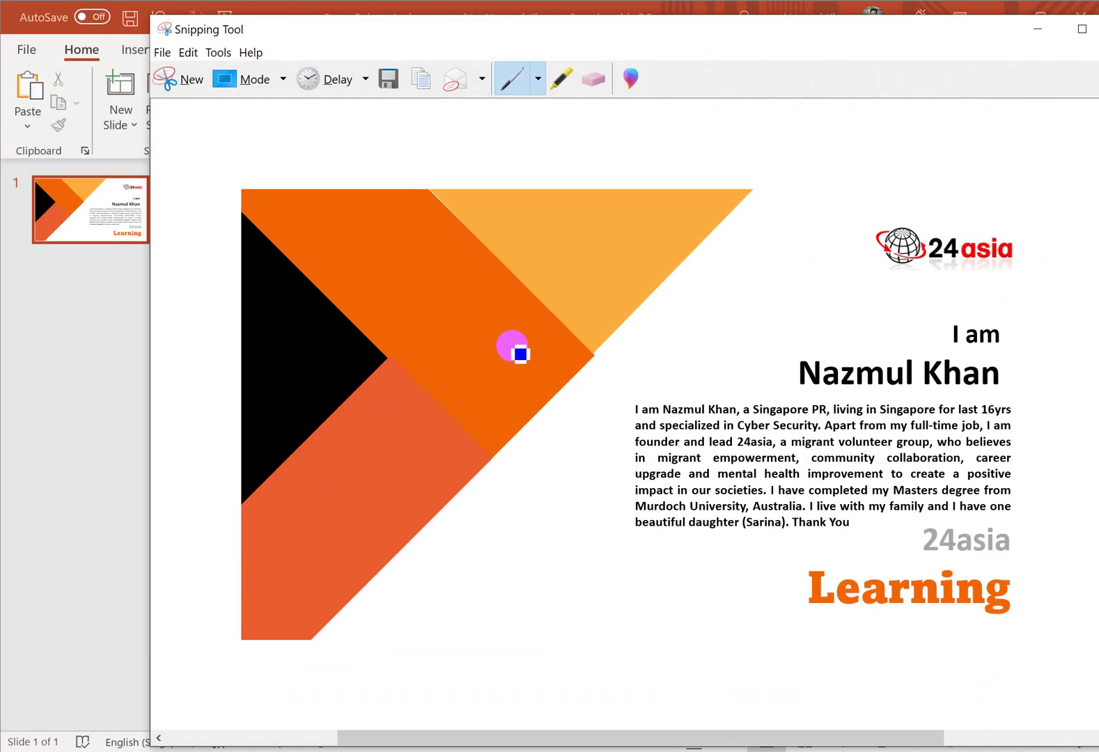